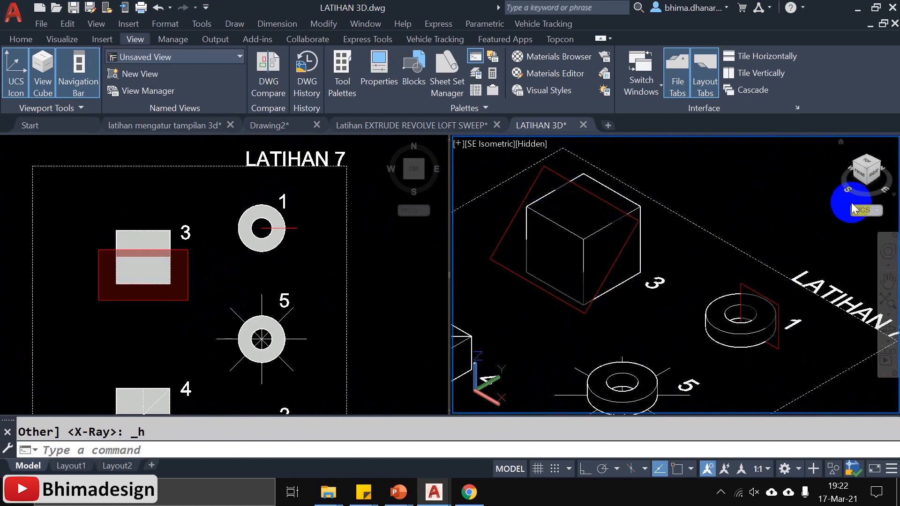
Set the SE Isometric viewport's visual style to Realistic.
{"action": "left_click", "coordinate": [529, 145]}
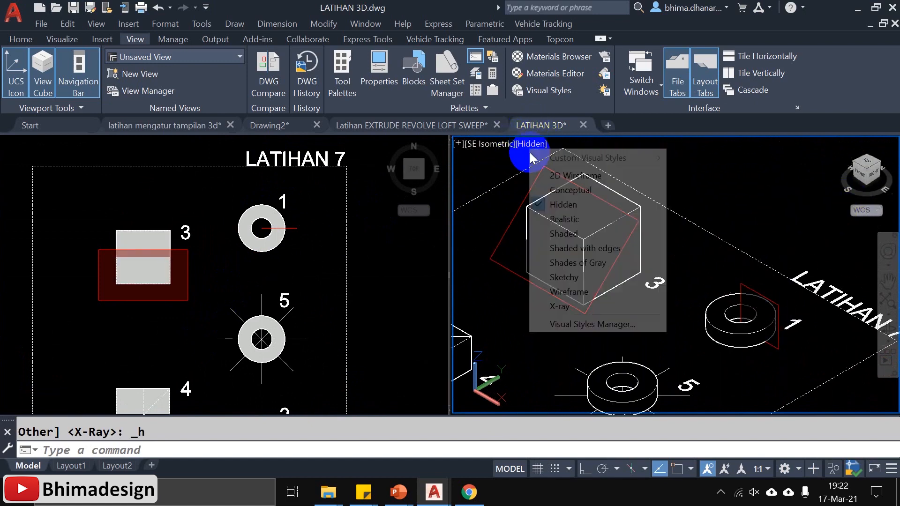
{"action": "left_click", "coordinate": [562, 219]}
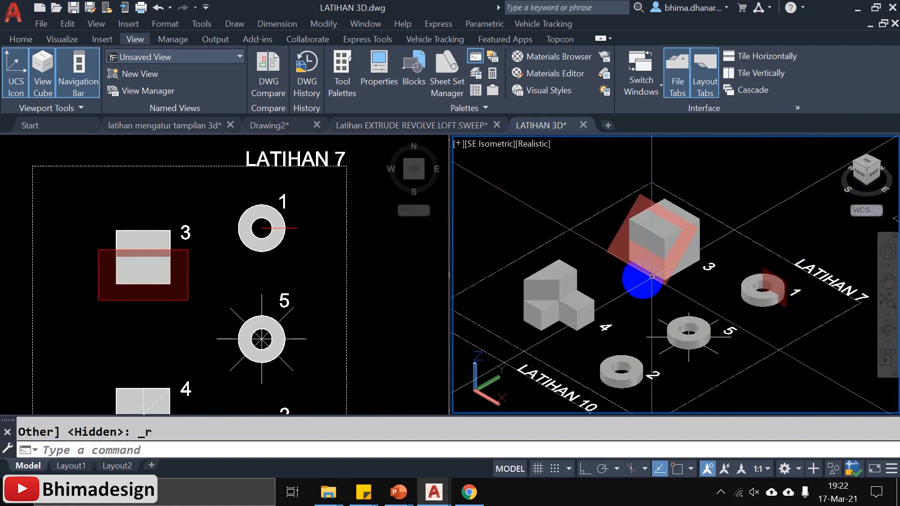
{"action": "scroll", "coordinate": [717, 161], "scroll_direction": "up", "scroll_amount": 2}
{"action": "left_click", "coordinate": [702, 191]}
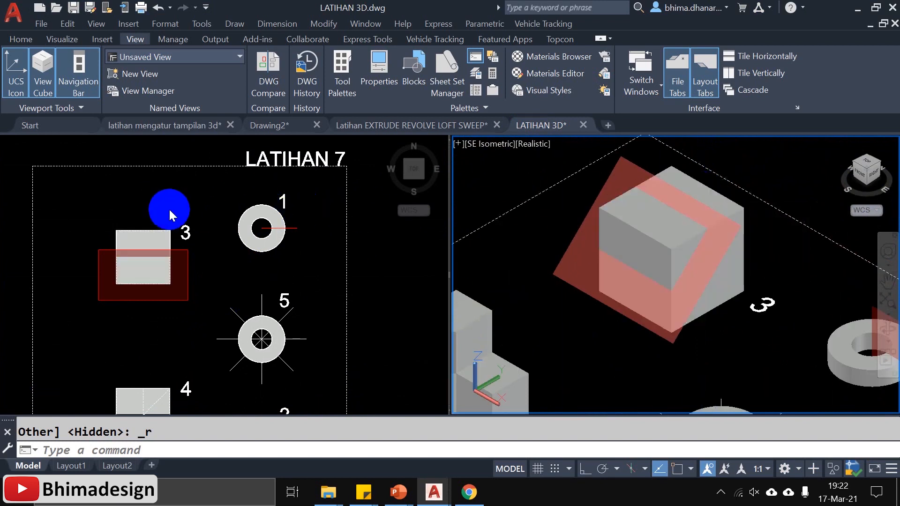
Examine ring 1 and the red plane crossing it up close in both the top and isometric viewports.
{"action": "left_click", "coordinate": [342, 225]}
{"action": "scroll", "coordinate": [304, 195], "scroll_direction": "up", "scroll_amount": 2}
{"action": "scroll", "coordinate": [258, 262], "scroll_direction": "up", "scroll_amount": 2}
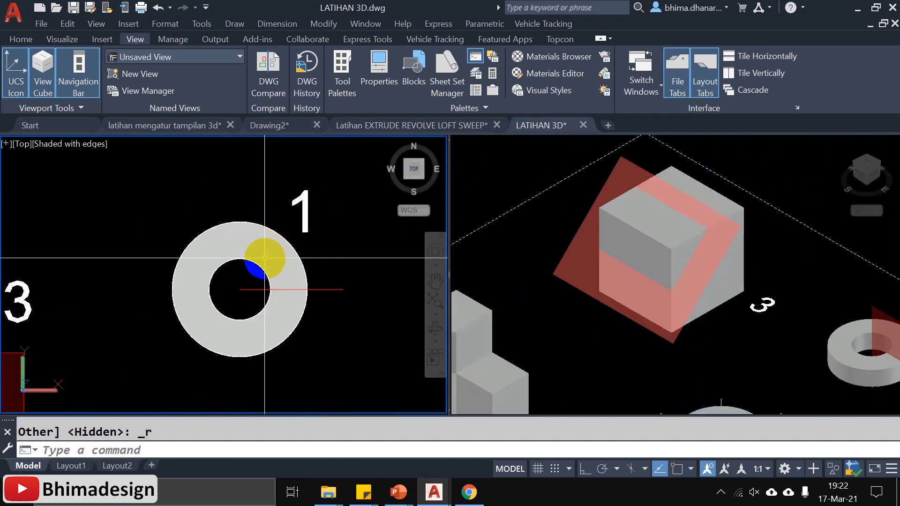
{"action": "left_click", "coordinate": [828, 342]}
{"action": "middle_click_drag", "start_coordinate": [857, 346], "coordinate": [643, 287]}
{"action": "scroll", "coordinate": [643, 288], "scroll_direction": "up", "scroll_amount": 4}
{"action": "middle_click_drag", "start_coordinate": [672, 320], "coordinate": [655, 305]}
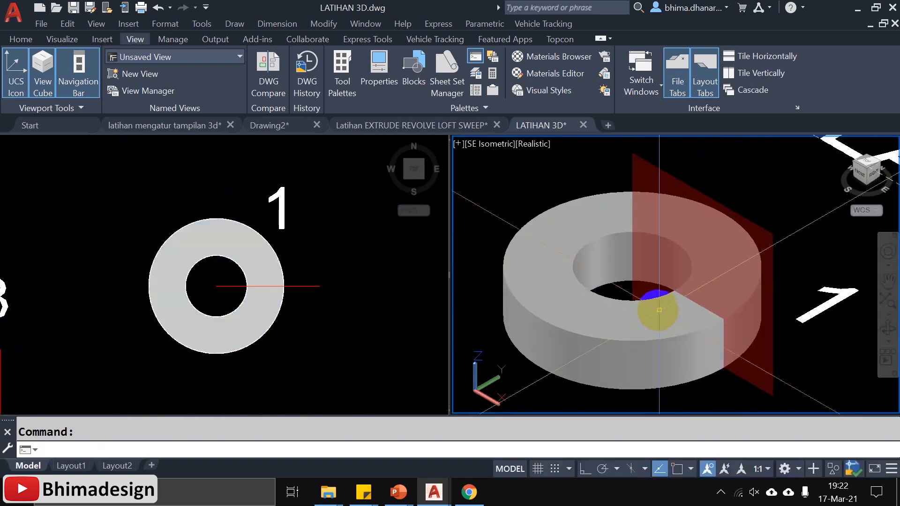
{"action": "left_click", "coordinate": [281, 275]}
{"action": "scroll", "coordinate": [296, 265], "scroll_direction": "up", "scroll_amount": 2}
{"action": "left_click", "coordinate": [773, 221]}
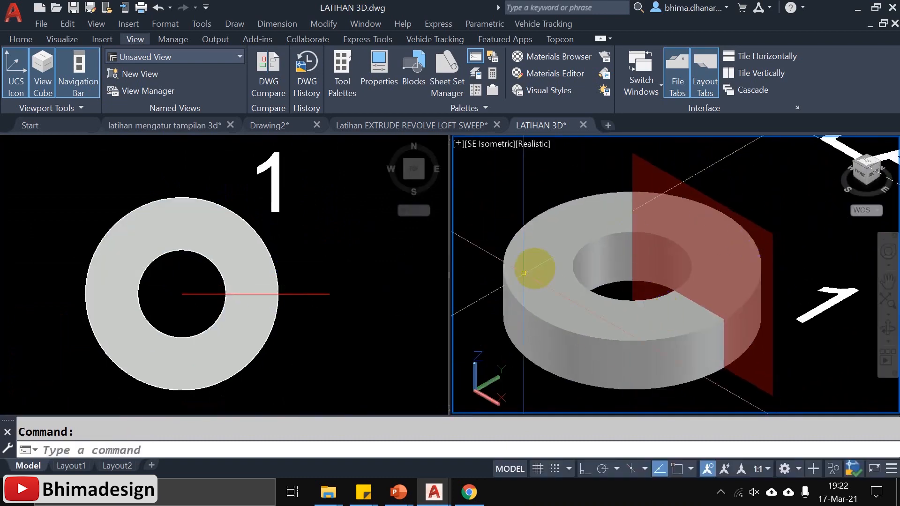
{"action": "left_click", "coordinate": [539, 300]}
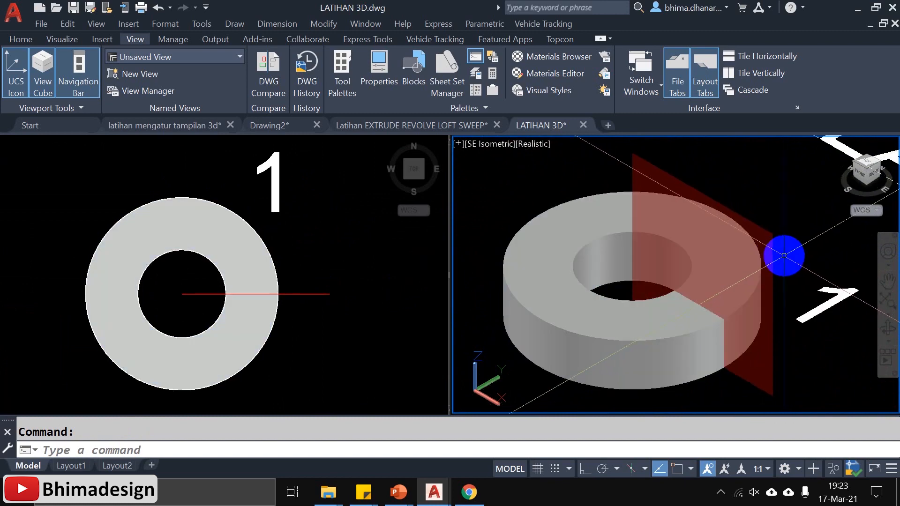
{"action": "left_click", "coordinate": [603, 270]}
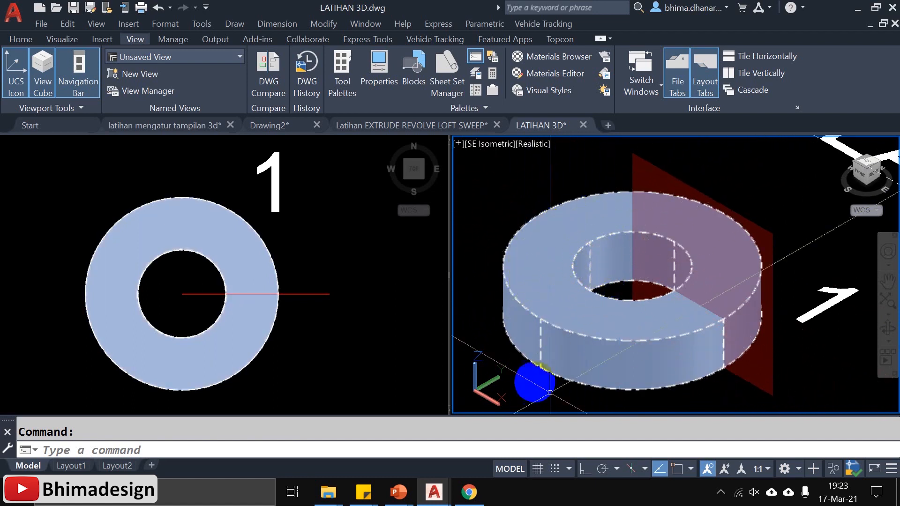
{"action": "left_click", "coordinate": [677, 175]}
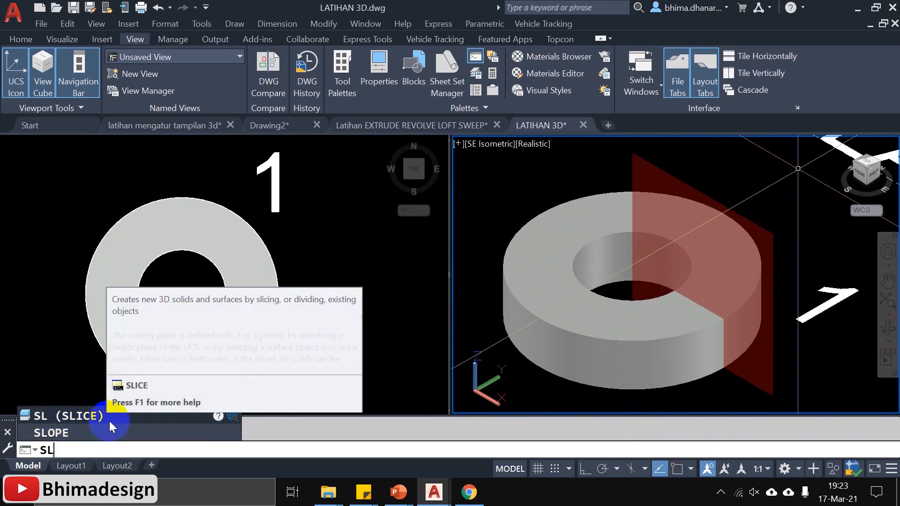
Slice ring 1 using the red rectangle as the planar object, keeping both sides.
{"action": "left_click", "coordinate": [108, 419]}
{"action": "left_click", "coordinate": [518, 331]}
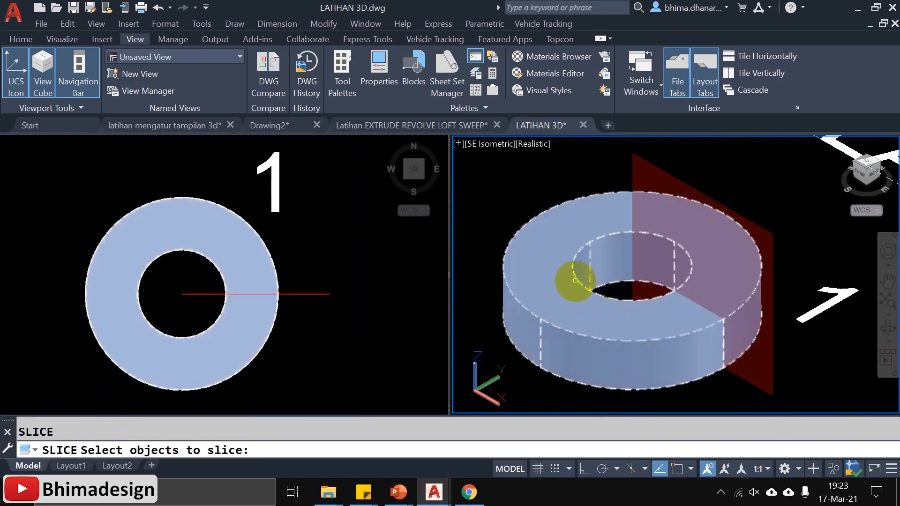
{"action": "left_click", "coordinate": [580, 286]}
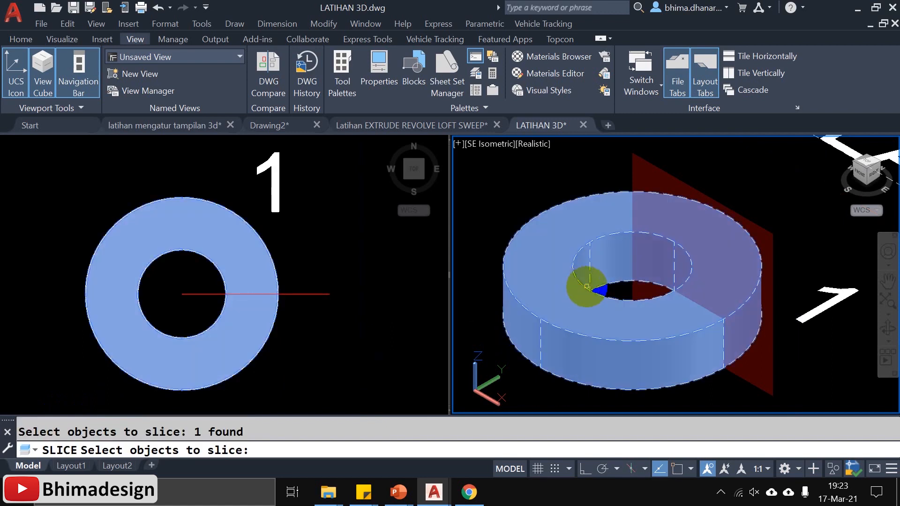
{"action": "key", "text": "Return"}
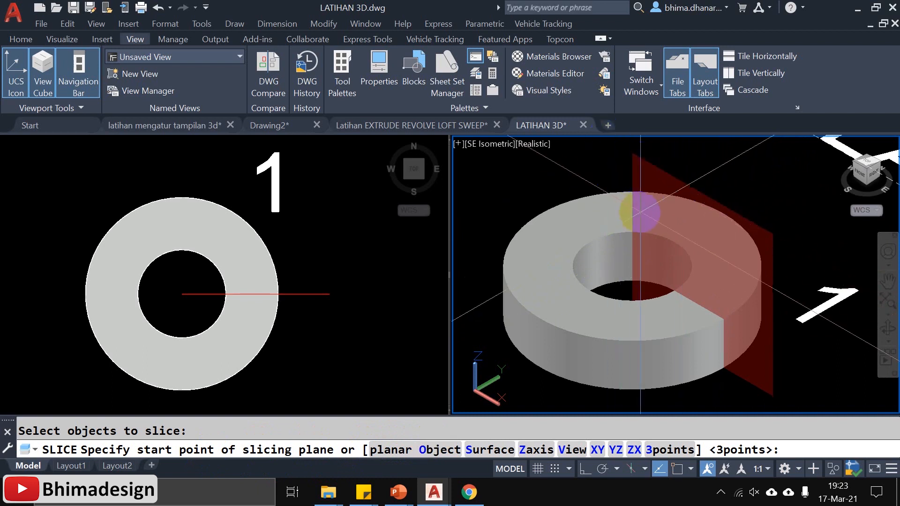
{"action": "scroll", "coordinate": [747, 229], "scroll_direction": "up", "scroll_amount": 5}
{"action": "scroll", "coordinate": [747, 229], "scroll_direction": "down", "scroll_amount": 5}
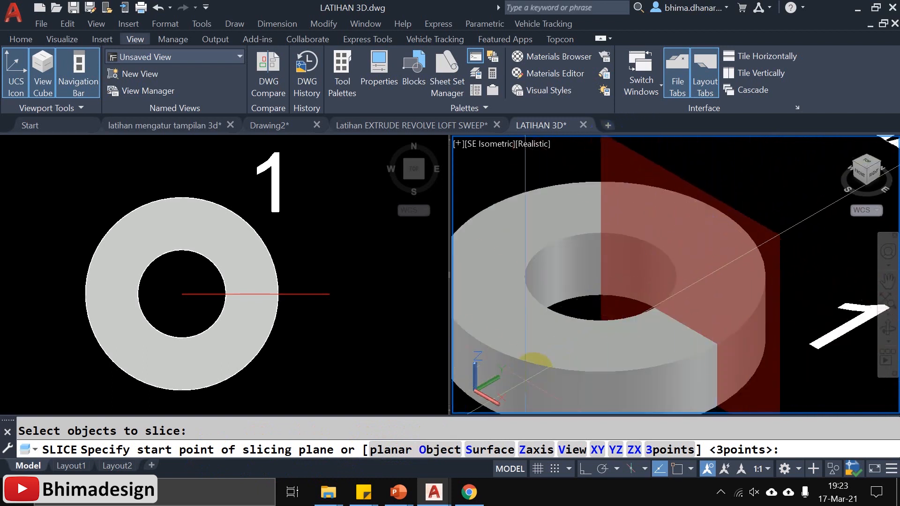
{"action": "left_click", "coordinate": [437, 450]}
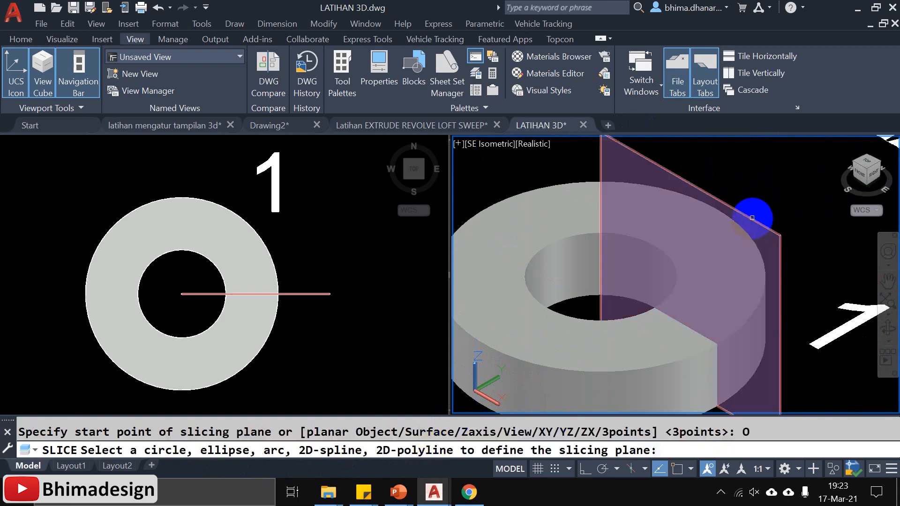
{"action": "left_click", "coordinate": [752, 218]}
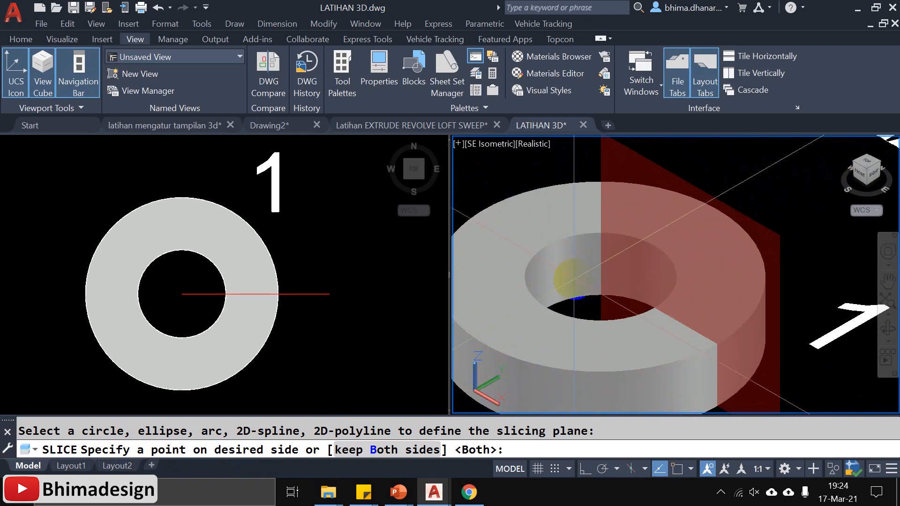
{"action": "middle_click_drag", "start_coordinate": [560, 307], "coordinate": [598, 291]}
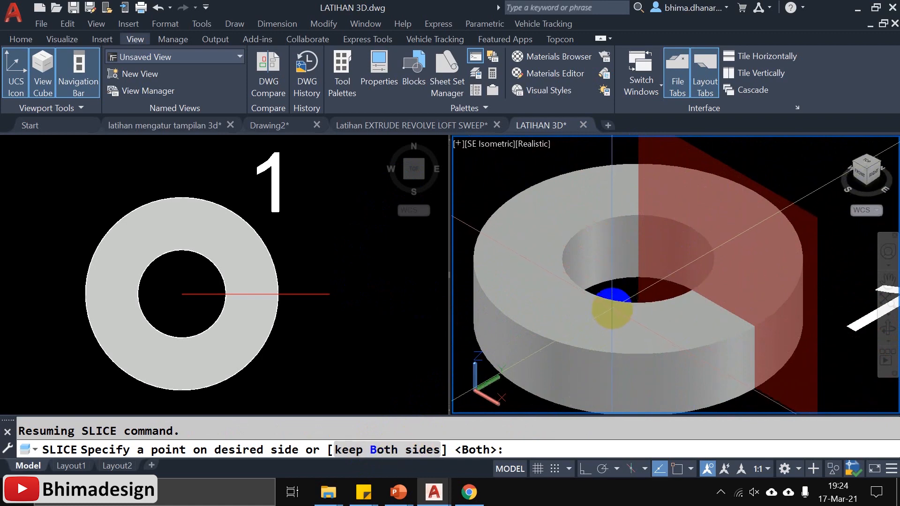
{"action": "left_click", "coordinate": [404, 451]}
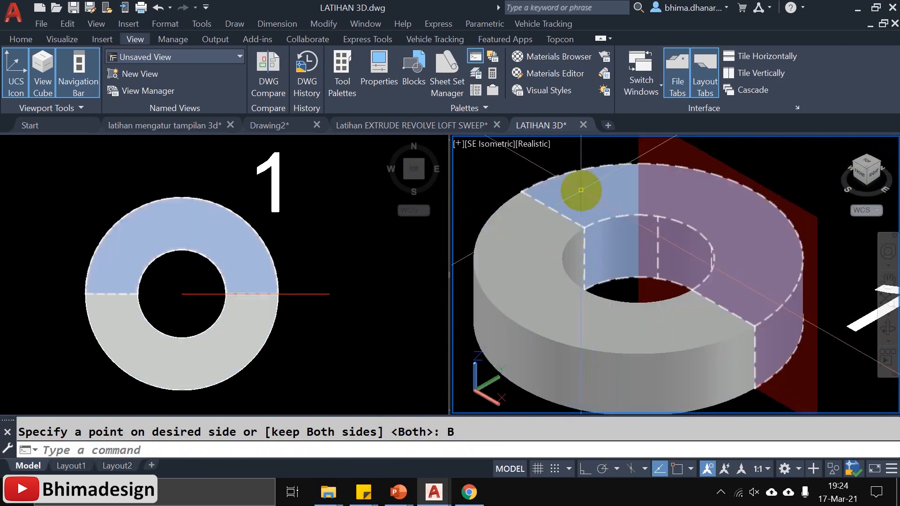
Check the two halves of the sliced ring 1 by selecting each one in the isometric and top viewports.
{"action": "left_click", "coordinate": [596, 213]}
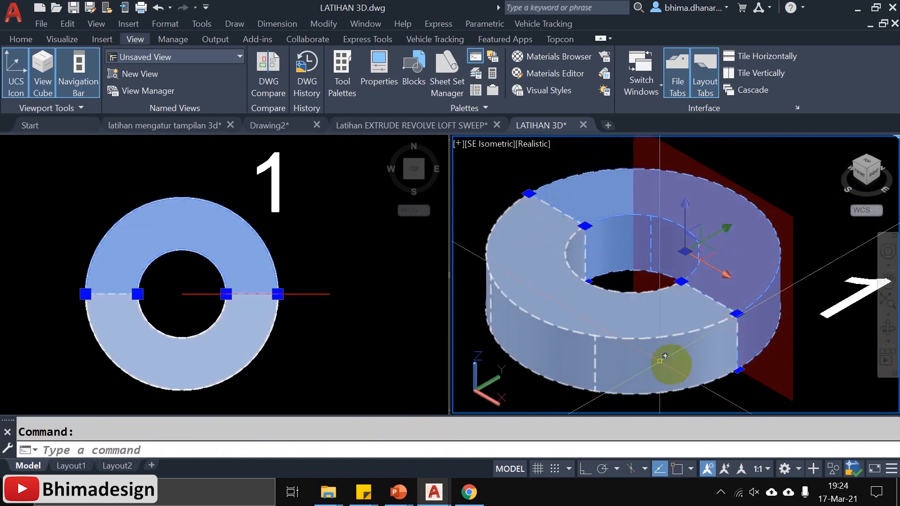
{"action": "key", "text": "Escape"}
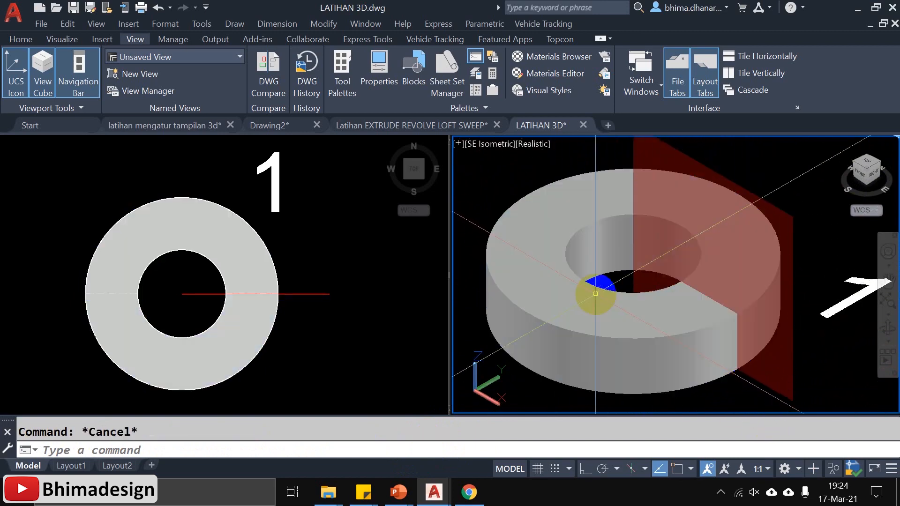
{"action": "left_click", "coordinate": [576, 279]}
{"action": "scroll", "coordinate": [563, 183], "scroll_direction": "up", "scroll_amount": 2}
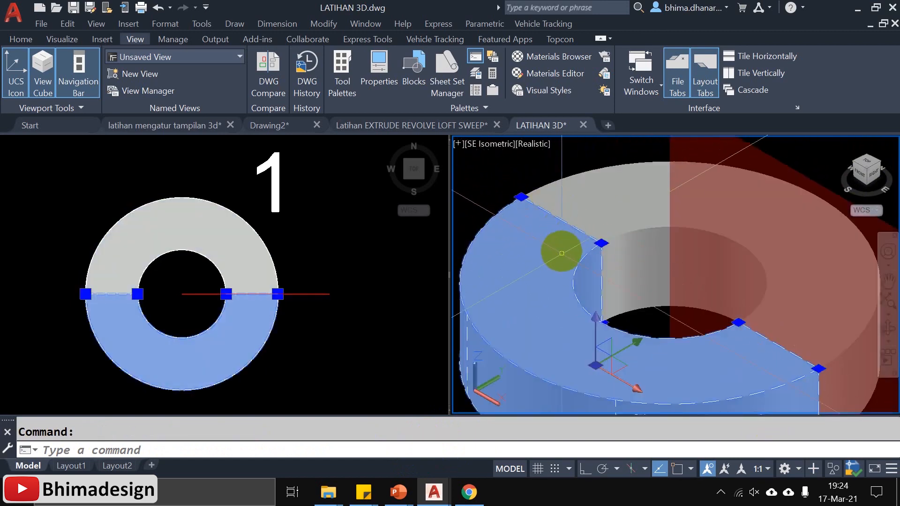
{"action": "key", "text": "Escape"}
{"action": "left_click", "coordinate": [633, 219]}
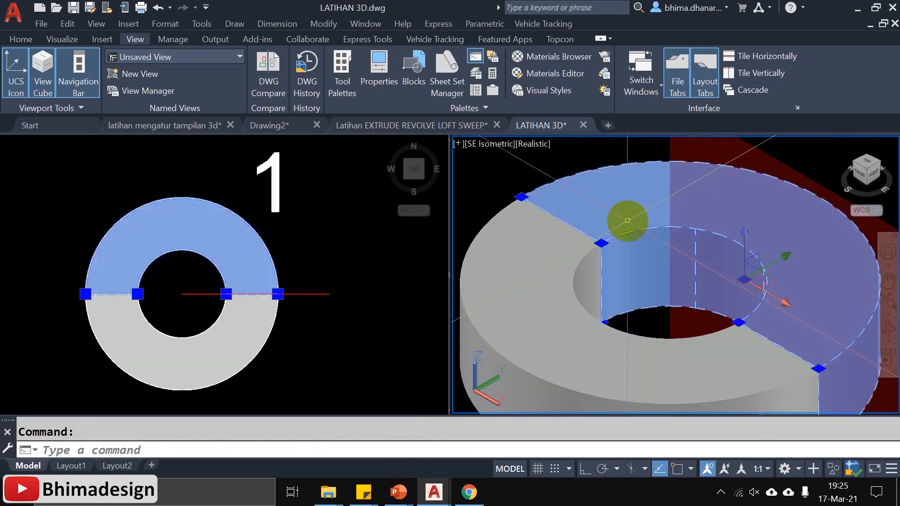
{"action": "left_click", "coordinate": [356, 287]}
{"action": "key", "text": "Escape"}
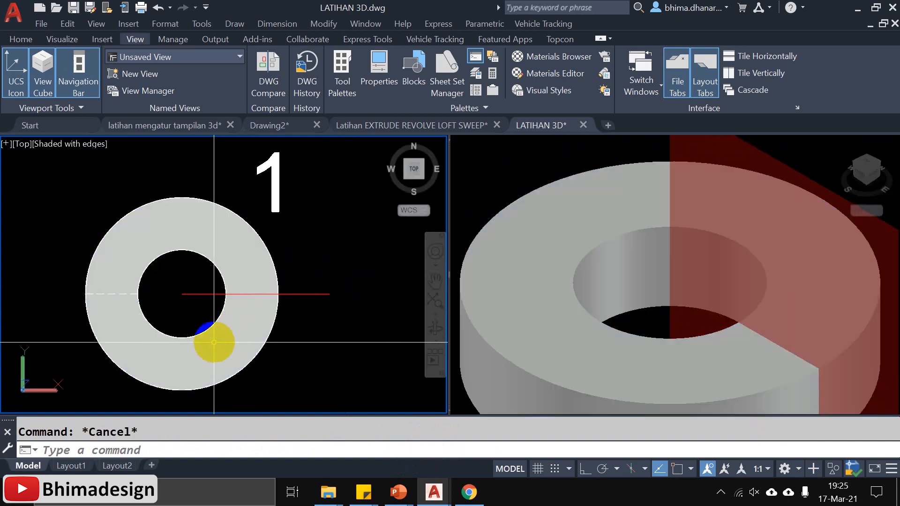
{"action": "scroll", "coordinate": [177, 334], "scroll_direction": "up", "scroll_amount": 2}
{"action": "left_click", "coordinate": [195, 334]}
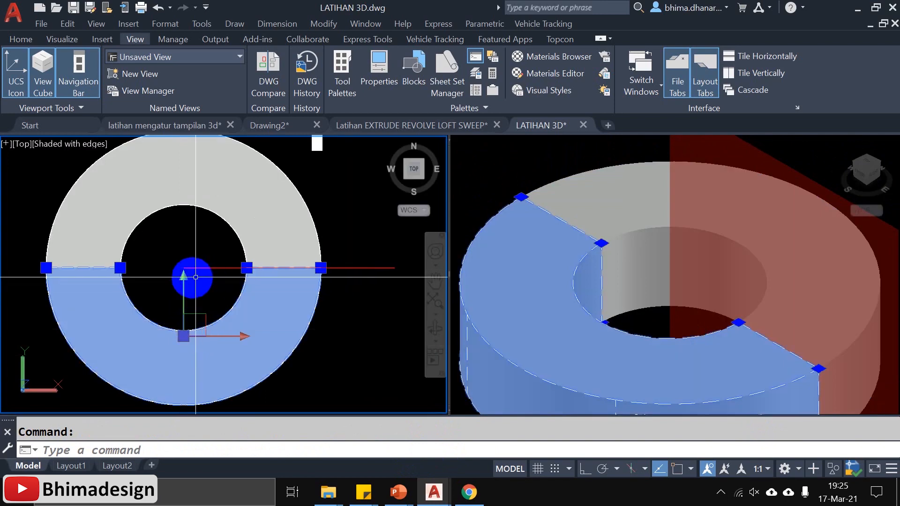
{"action": "key", "text": "Escape"}
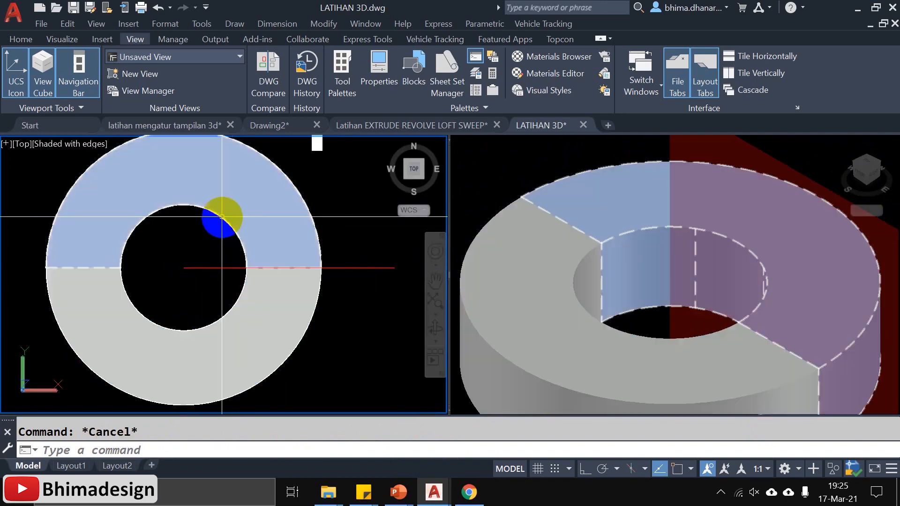
{"action": "left_click", "coordinate": [221, 217]}
{"action": "key", "text": "Escape"}
{"action": "left_click", "coordinate": [219, 322]}
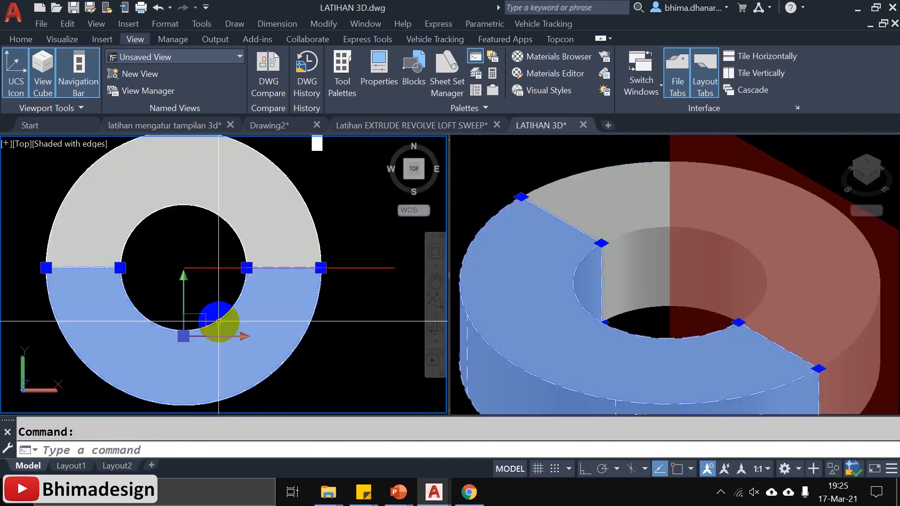
{"action": "key", "text": "Escape"}
{"action": "scroll", "coordinate": [234, 310], "scroll_direction": "down", "scroll_amount": 3}
{"action": "scroll", "coordinate": [233, 310], "scroll_direction": "up", "scroll_amount": 2}
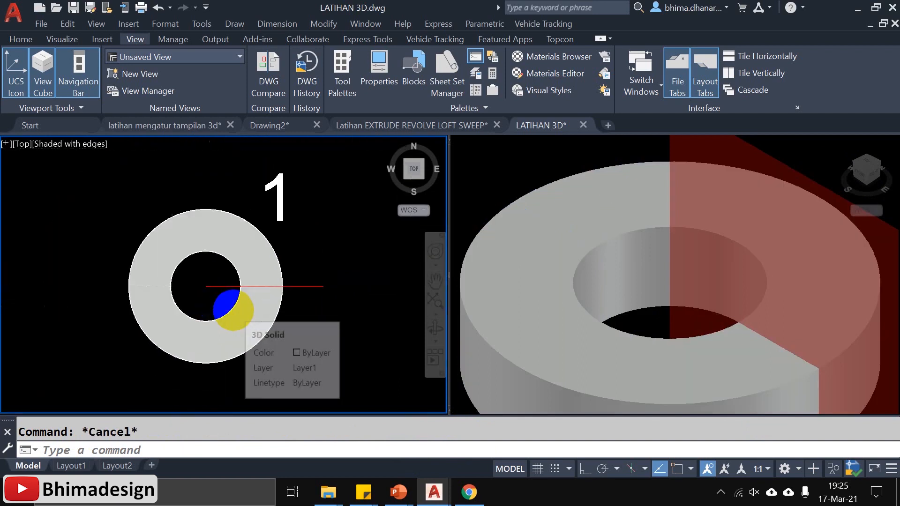
Examine cube 3 and the inclined red plane cutting through it up close in both viewports.
{"action": "mouse_move", "coordinate": [276, 189]}
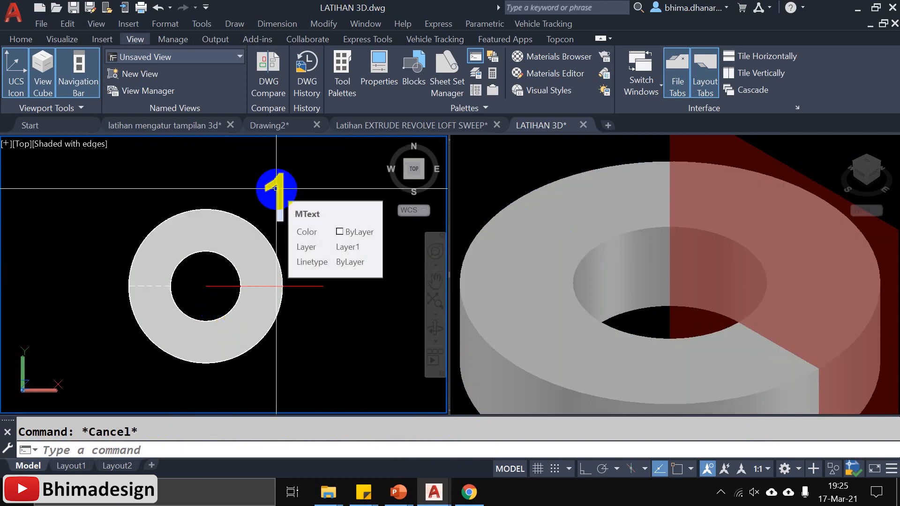
{"action": "scroll", "coordinate": [276, 189], "scroll_direction": "down", "scroll_amount": 3}
{"action": "scroll", "coordinate": [189, 223], "scroll_direction": "up", "scroll_amount": 5}
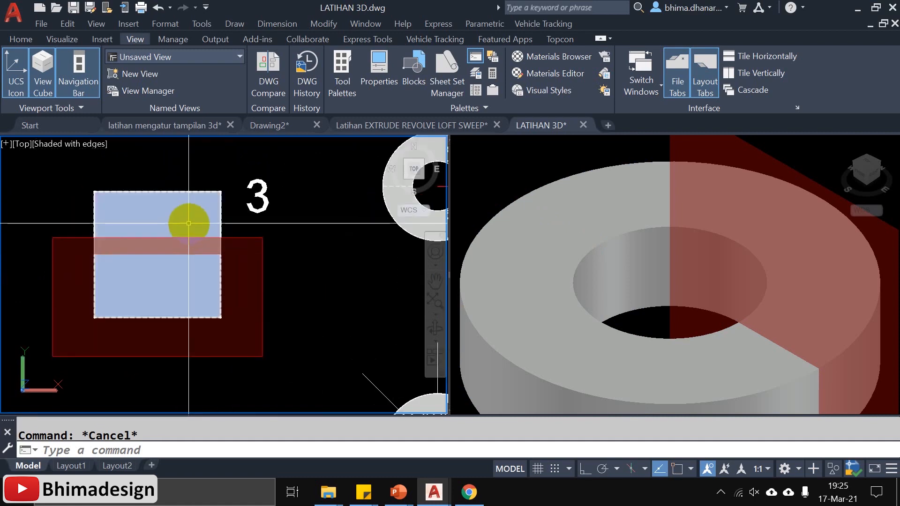
{"action": "left_click", "coordinate": [693, 367]}
{"action": "scroll", "coordinate": [693, 367], "scroll_direction": "down", "scroll_amount": 6}
{"action": "scroll", "coordinate": [507, 338], "scroll_direction": "up", "scroll_amount": 2}
{"action": "scroll", "coordinate": [502, 276], "scroll_direction": "up", "scroll_amount": 2}
{"action": "middle_click_drag", "start_coordinate": [512, 259], "coordinate": [545, 284]}
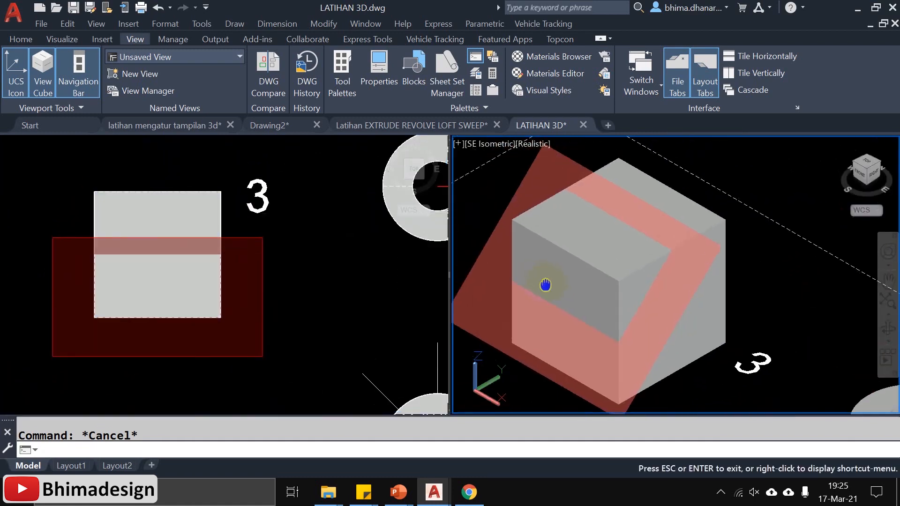
{"action": "left_click_drag", "start_coordinate": [545, 284], "coordinate": [582, 283]}
{"action": "key", "text": "Escape"}
{"action": "left_click", "coordinate": [663, 237]}
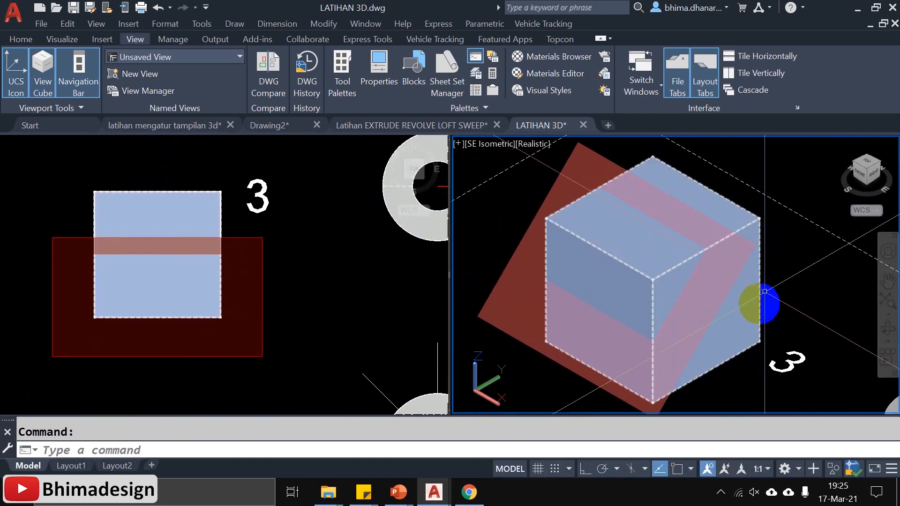
{"action": "scroll", "coordinate": [569, 255], "scroll_direction": "down", "scroll_amount": 2}
{"action": "scroll", "coordinate": [532, 287], "scroll_direction": "up", "scroll_amount": 3}
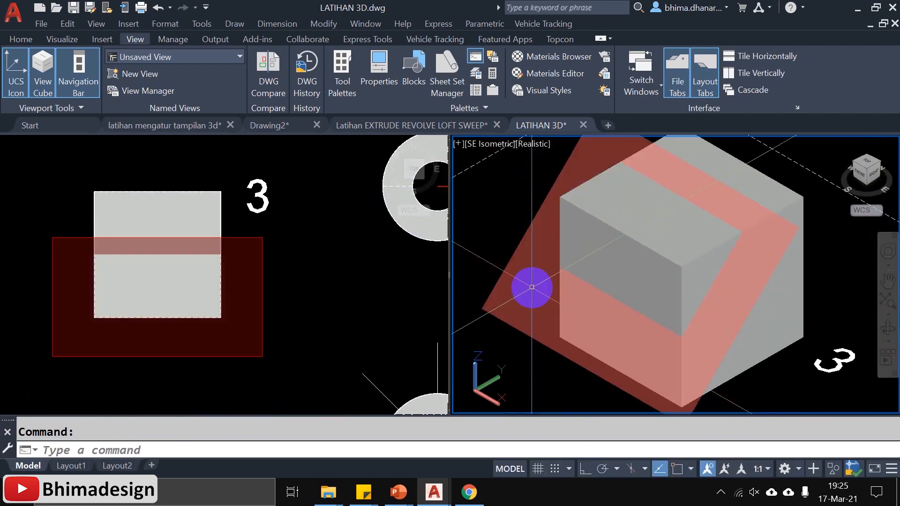
{"action": "left_click", "coordinate": [391, 198]}
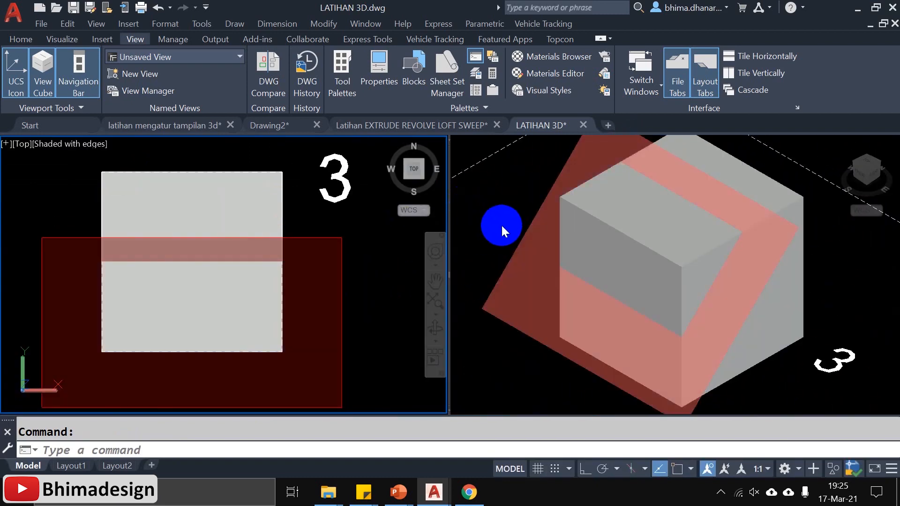
Slice cube 3 using the inclined red rectangle as planar object, with object snap on, keeping only the side containing the bottom northeast corner.
{"action": "left_click", "coordinate": [501, 225]}
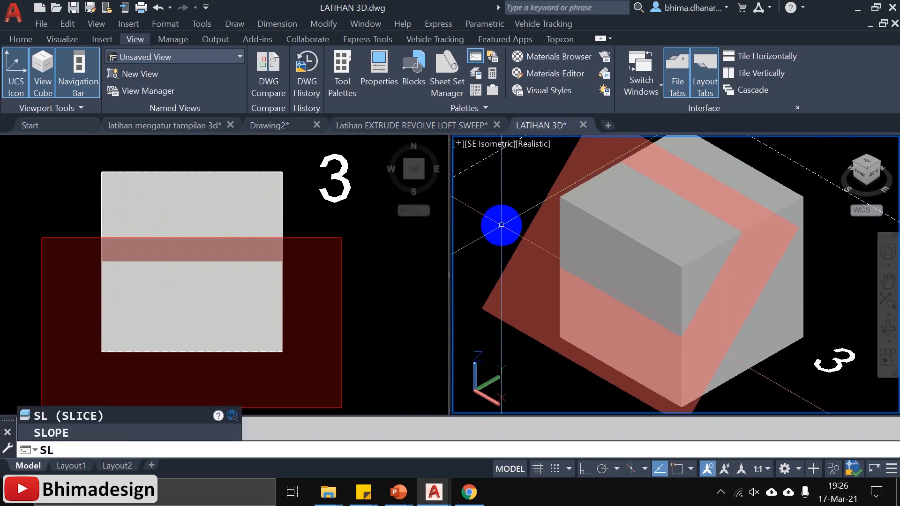
{"action": "key", "text": "Return"}
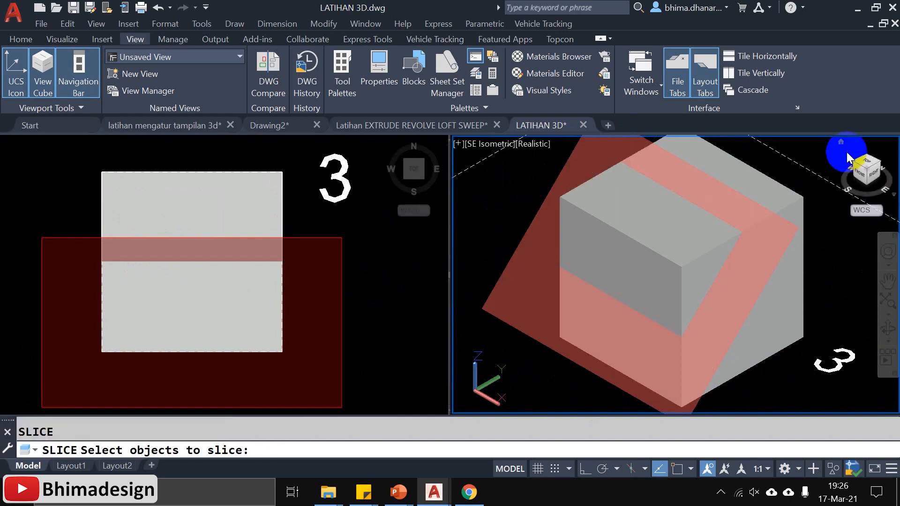
{"action": "left_click", "coordinate": [797, 205]}
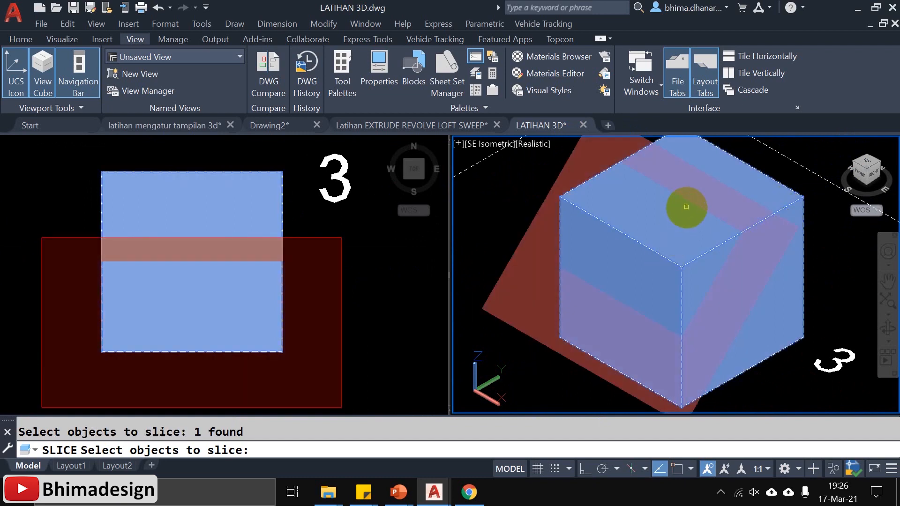
{"action": "right_click", "coordinate": [688, 203]}
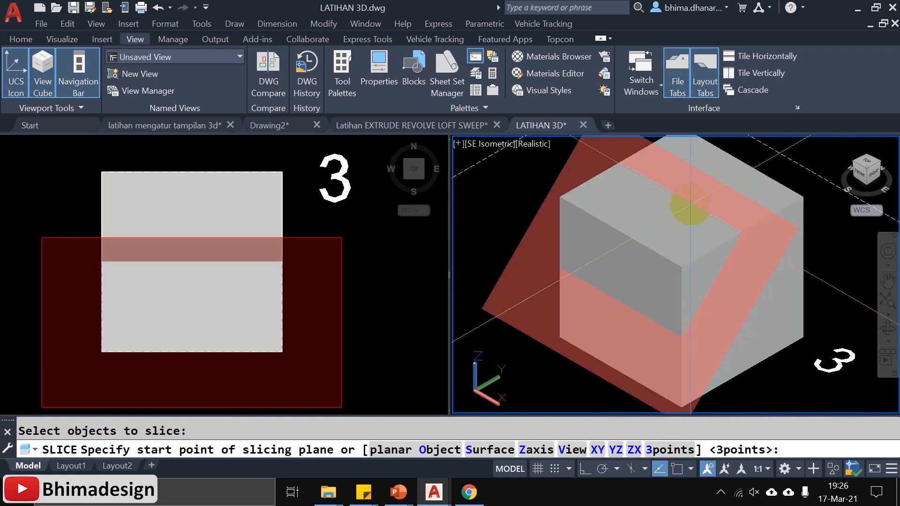
{"action": "left_click", "coordinate": [437, 451]}
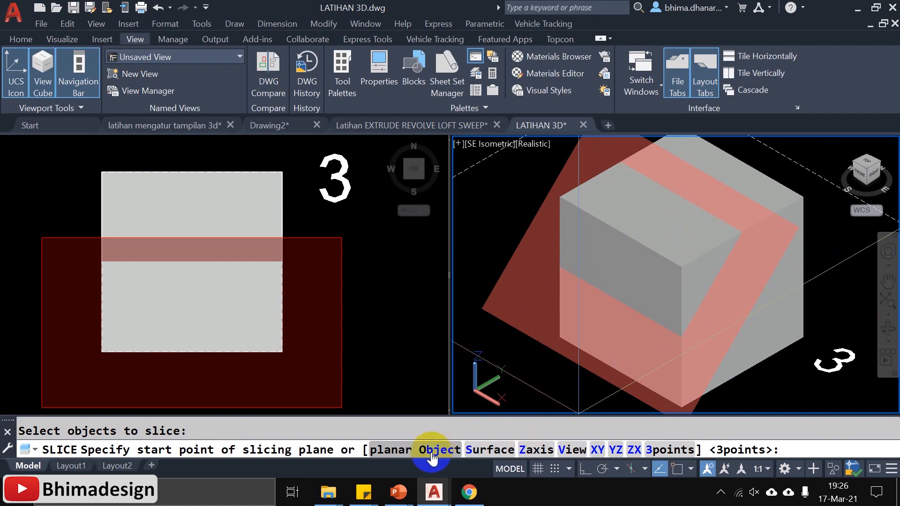
{"action": "left_click", "coordinate": [432, 451]}
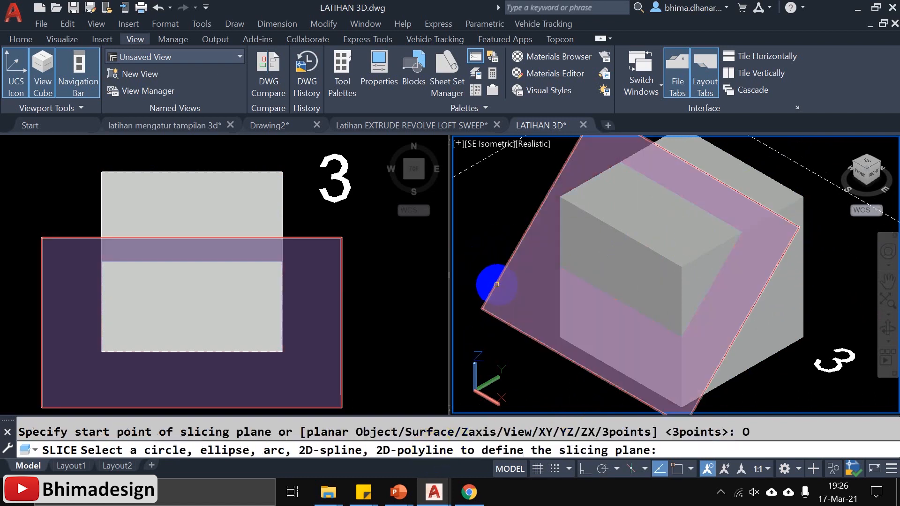
{"action": "left_click", "coordinate": [496, 284]}
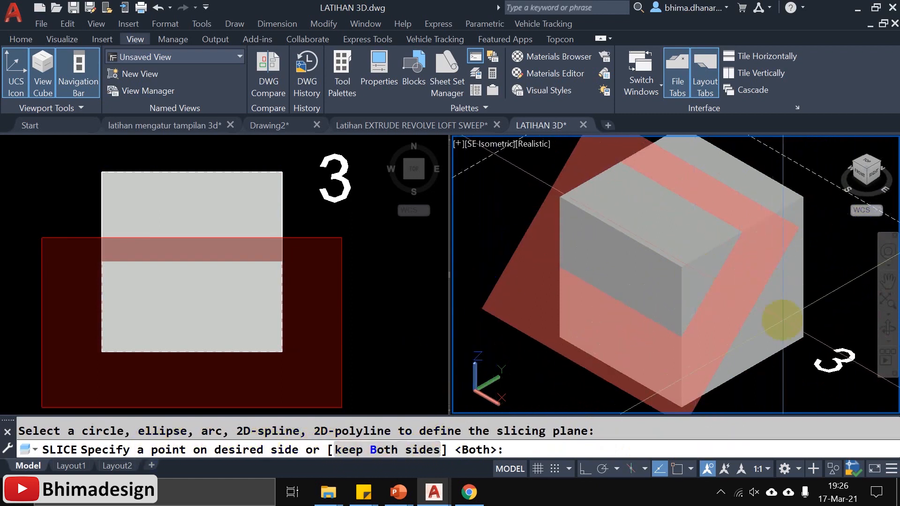
{"action": "left_click", "coordinate": [797, 338]}
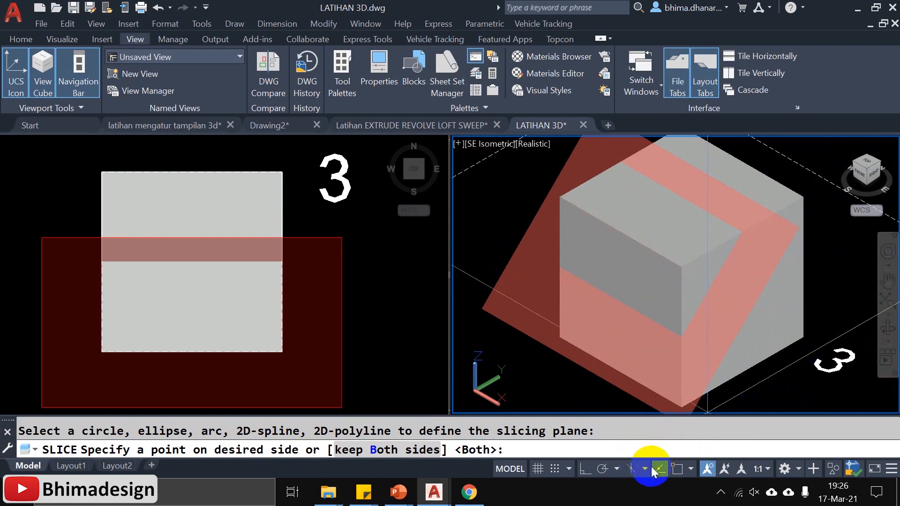
{"action": "left_click", "coordinate": [678, 474]}
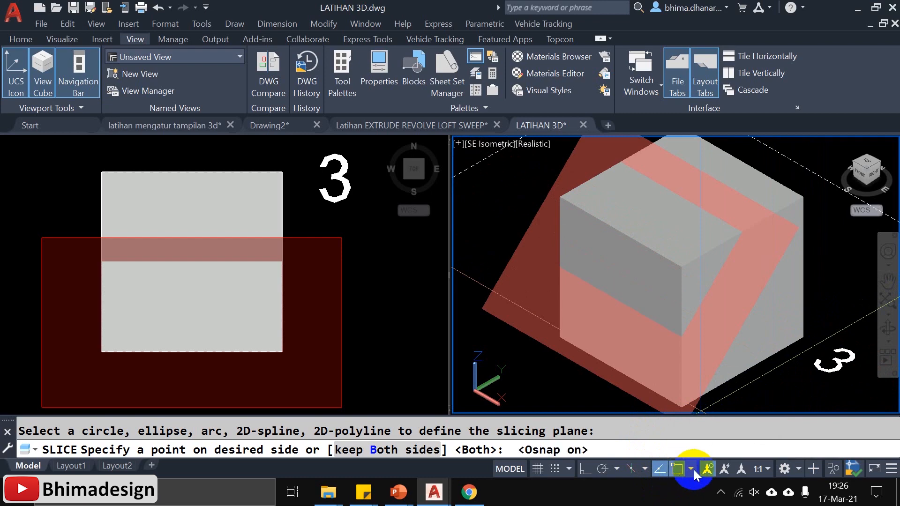
{"action": "left_click", "coordinate": [691, 468]}
{"action": "left_click", "coordinate": [774, 357]}
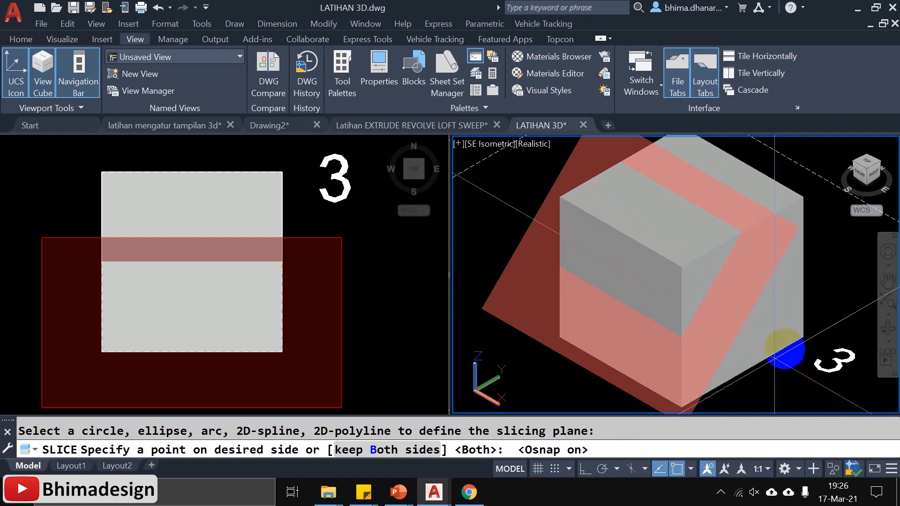
{"action": "left_click", "coordinate": [803, 337]}
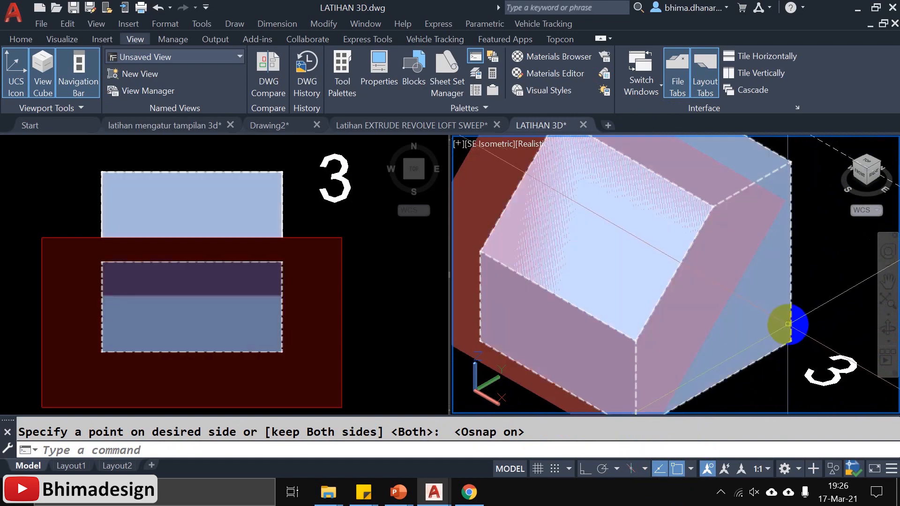
{"action": "scroll", "coordinate": [786, 326], "scroll_direction": "up", "scroll_amount": 3}
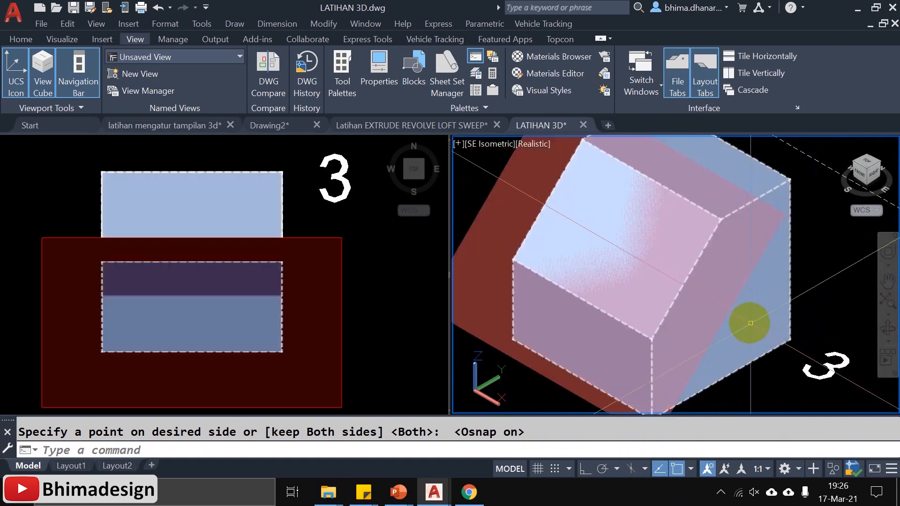
{"action": "scroll", "coordinate": [760, 254], "scroll_direction": "down", "scroll_amount": 6}
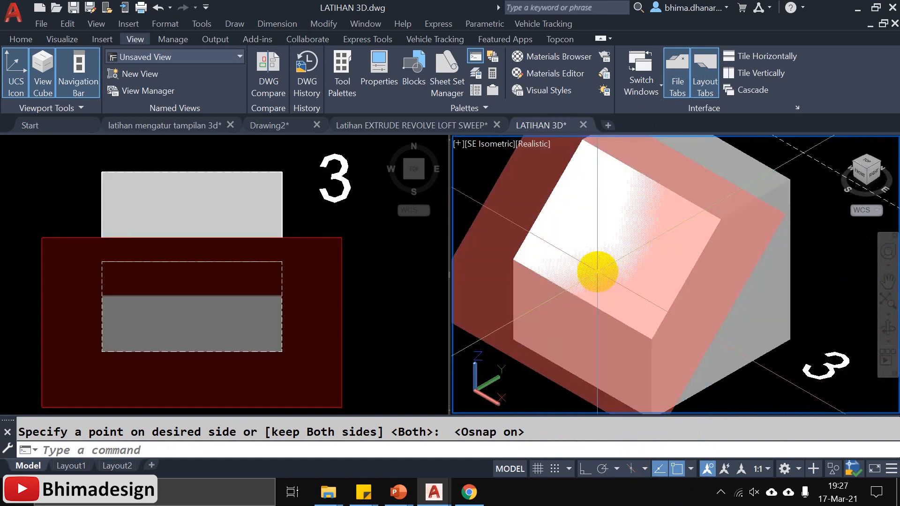
Examine ring 5 and the guide lines crossing beneath its centre in both the top and isometric viewports.
{"action": "scroll", "coordinate": [680, 361], "scroll_direction": "up", "scroll_amount": 6}
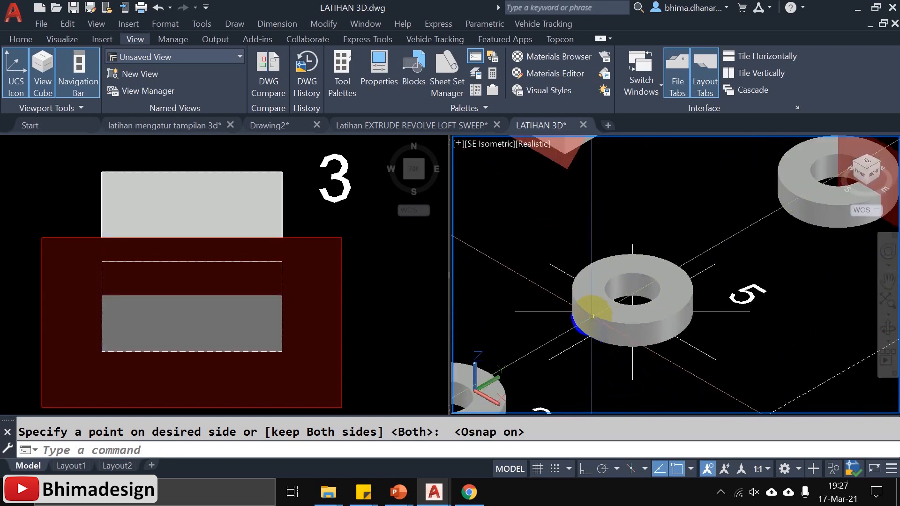
{"action": "left_click", "coordinate": [338, 313]}
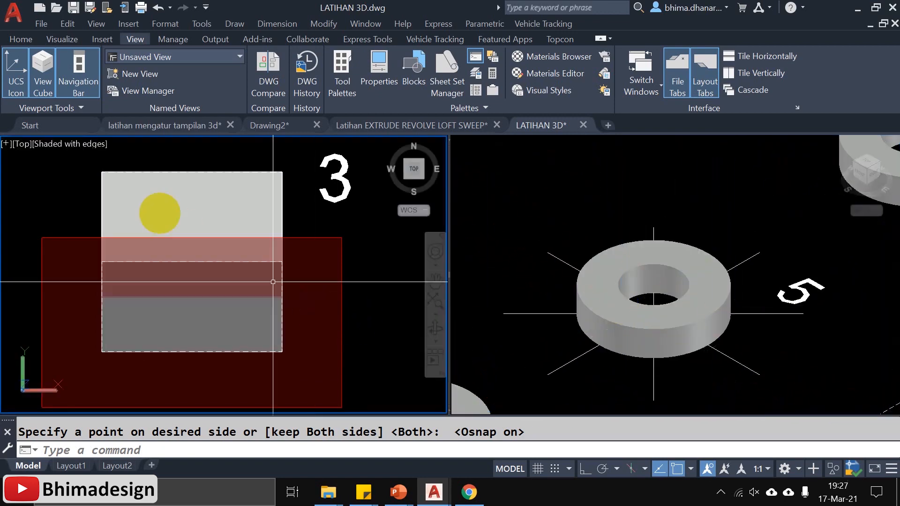
{"action": "scroll", "coordinate": [275, 281], "scroll_direction": "down", "scroll_amount": 3}
{"action": "middle_click_drag", "start_coordinate": [361, 362], "coordinate": [105, 215]}
{"action": "scroll", "coordinate": [165, 247], "scroll_direction": "up", "scroll_amount": 2}
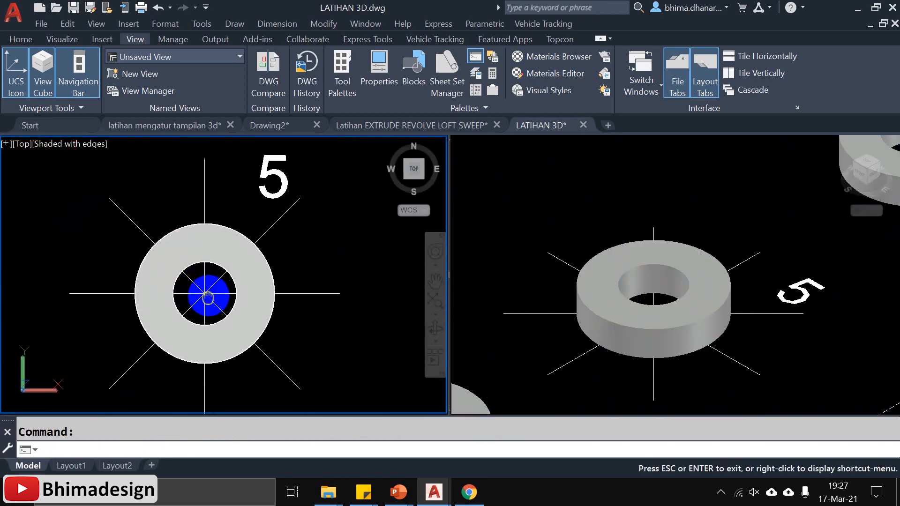
{"action": "left_click", "coordinate": [763, 225]}
{"action": "scroll", "coordinate": [637, 392], "scroll_direction": "up", "scroll_amount": 2}
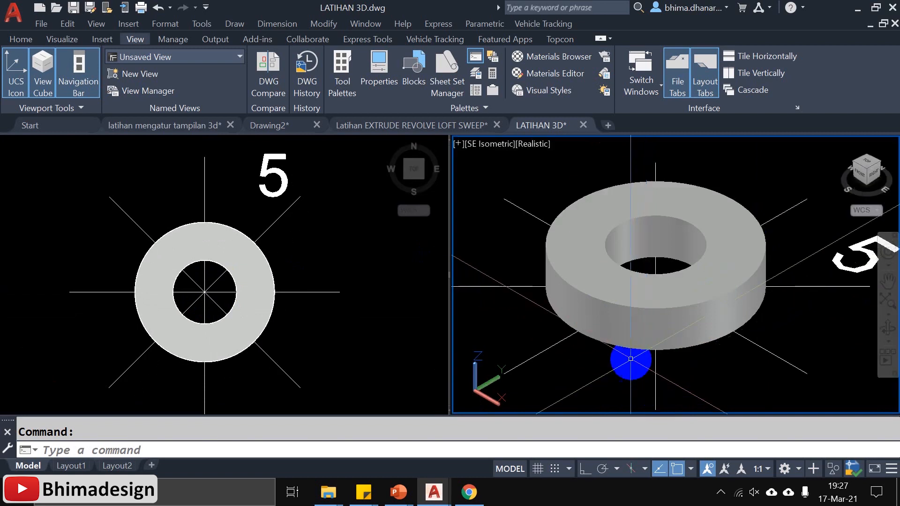
{"action": "left_click", "coordinate": [583, 276]}
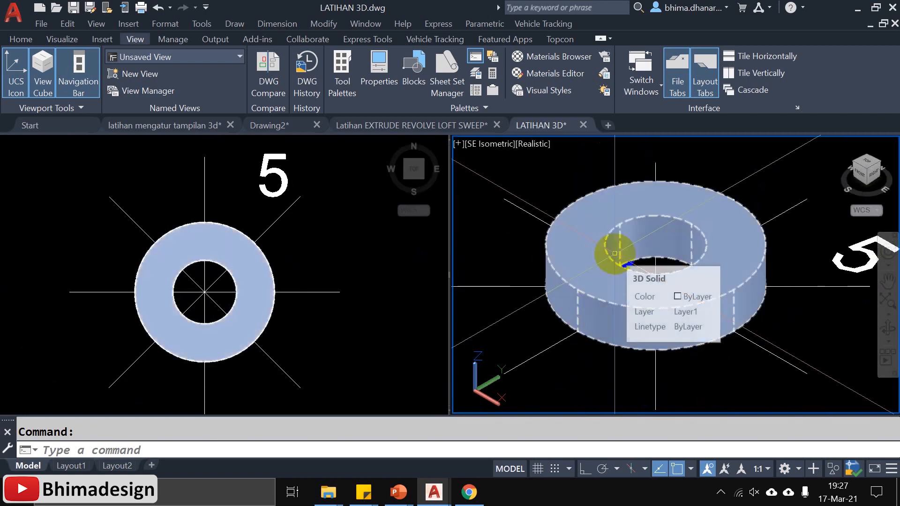
{"action": "left_click", "coordinate": [741, 371]}
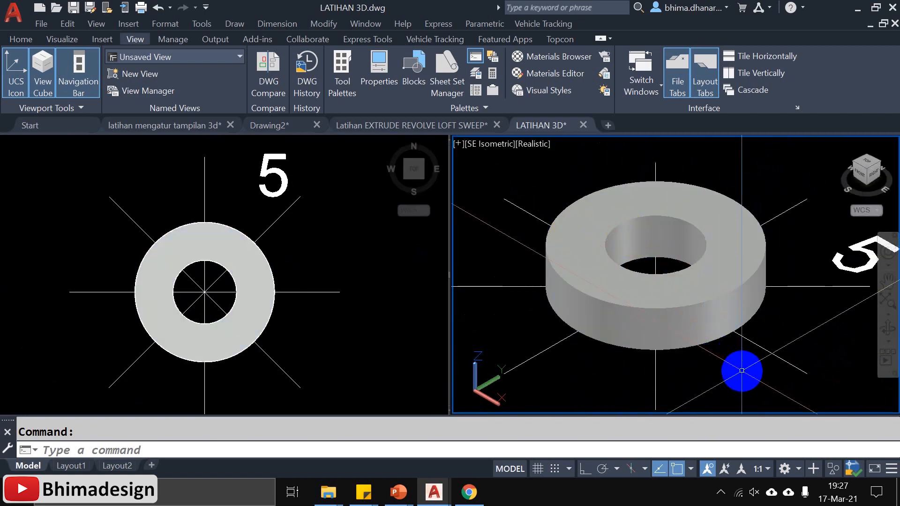
{"action": "left_click", "coordinate": [746, 298]}
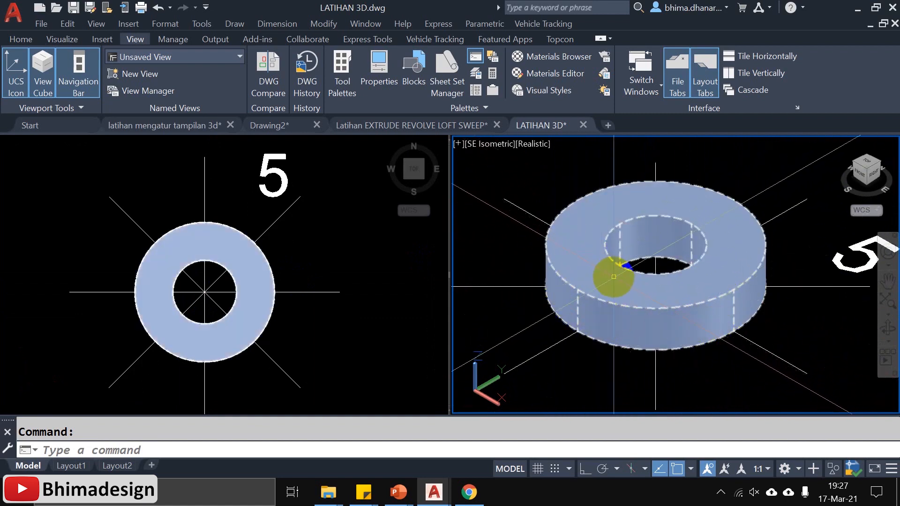
{"action": "scroll", "coordinate": [615, 277], "scroll_direction": "down", "scroll_amount": 2}
{"action": "left_click", "coordinate": [291, 295]}
{"action": "scroll", "coordinate": [156, 273], "scroll_direction": "up", "scroll_amount": 2}
{"action": "left_click", "coordinate": [100, 169]}
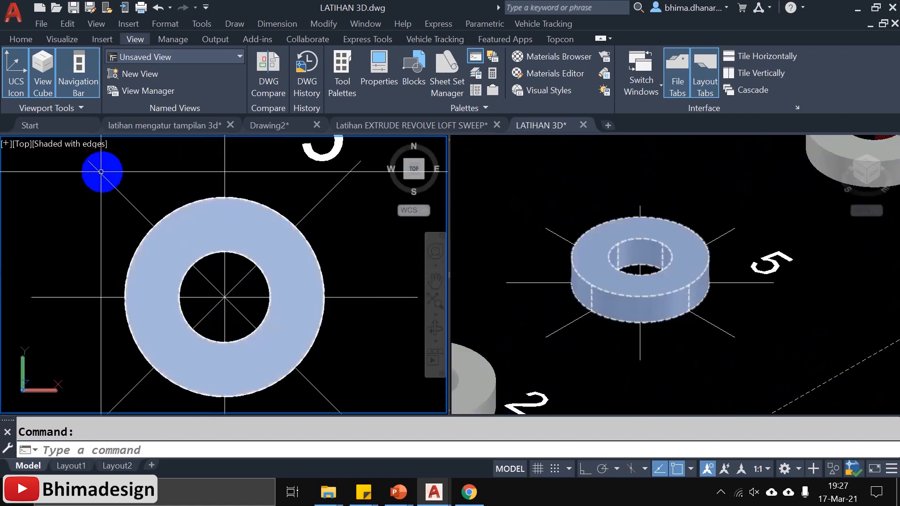
{"action": "left_click", "coordinate": [226, 297]}
{"action": "left_click", "coordinate": [642, 269]}
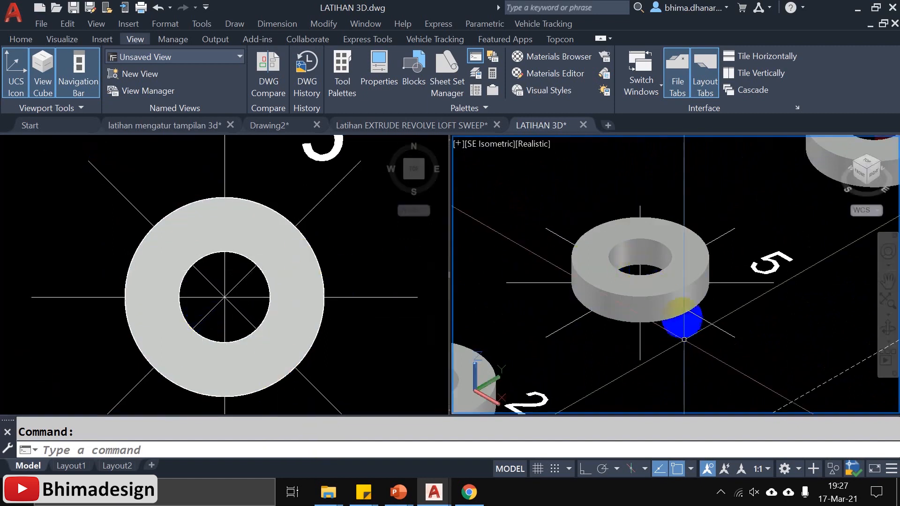
{"action": "left_click", "coordinate": [642, 254]}
{"action": "scroll", "coordinate": [638, 272], "scroll_direction": "up", "scroll_amount": 2}
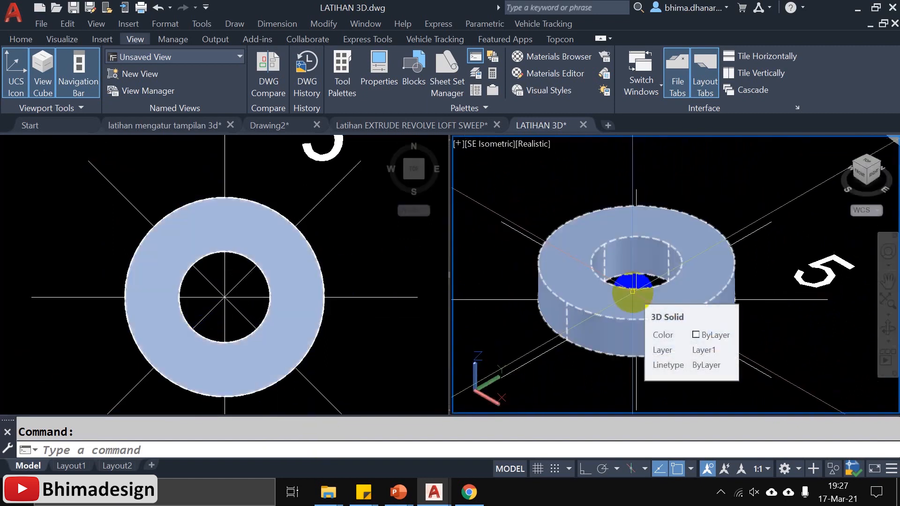
Slice ring 5 through the two endpoints of its north-south guide line, keeping both sides.
{"action": "type", "text": "SLICE Select objects to slice:"}
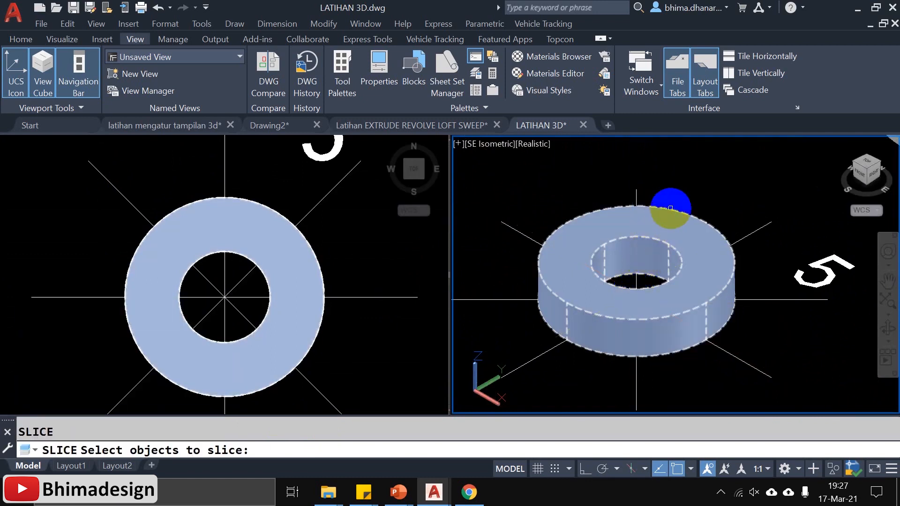
{"action": "left_click", "coordinate": [674, 210]}
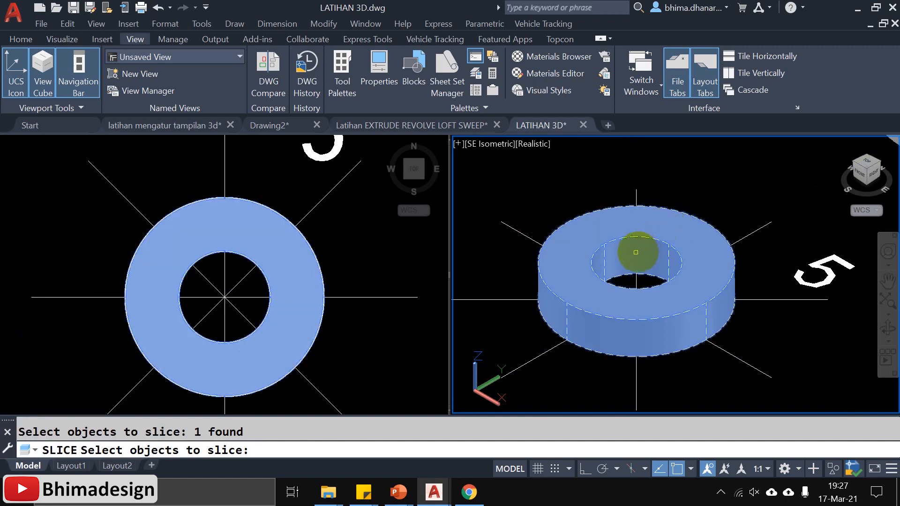
{"action": "scroll", "coordinate": [624, 256], "scroll_direction": "up", "scroll_amount": 2}
{"action": "key", "text": "Return"}
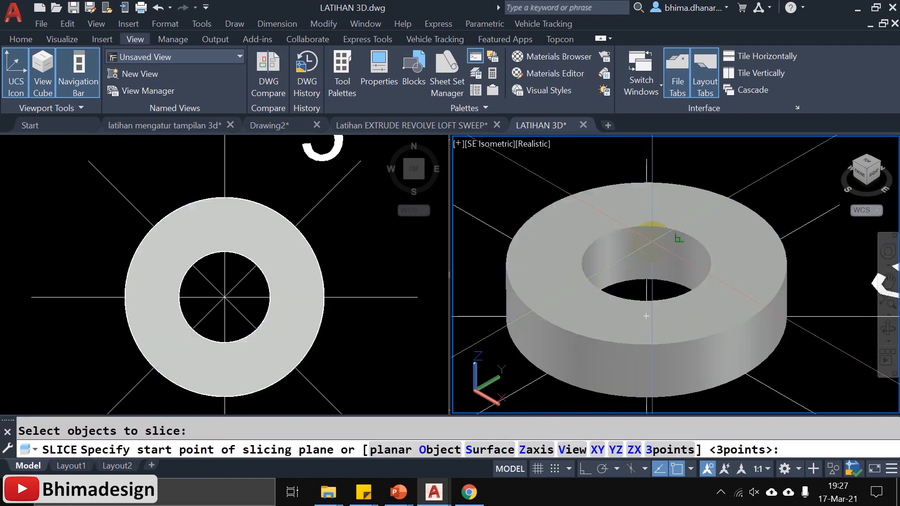
{"action": "scroll", "coordinate": [646, 317], "scroll_direction": "down", "scroll_amount": 2}
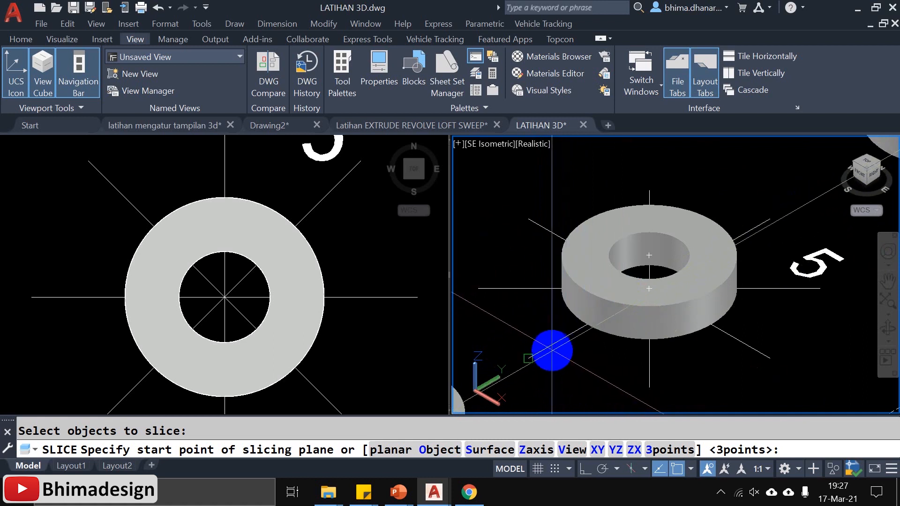
{"action": "scroll", "coordinate": [546, 354], "scroll_direction": "up", "scroll_amount": 3}
{"action": "scroll", "coordinate": [528, 358], "scroll_direction": "down", "scroll_amount": 4}
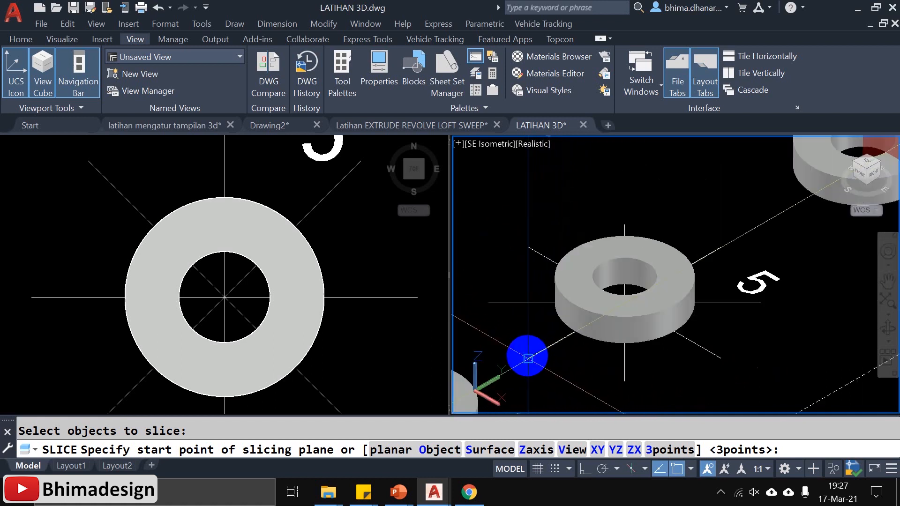
{"action": "left_click", "coordinate": [528, 358]}
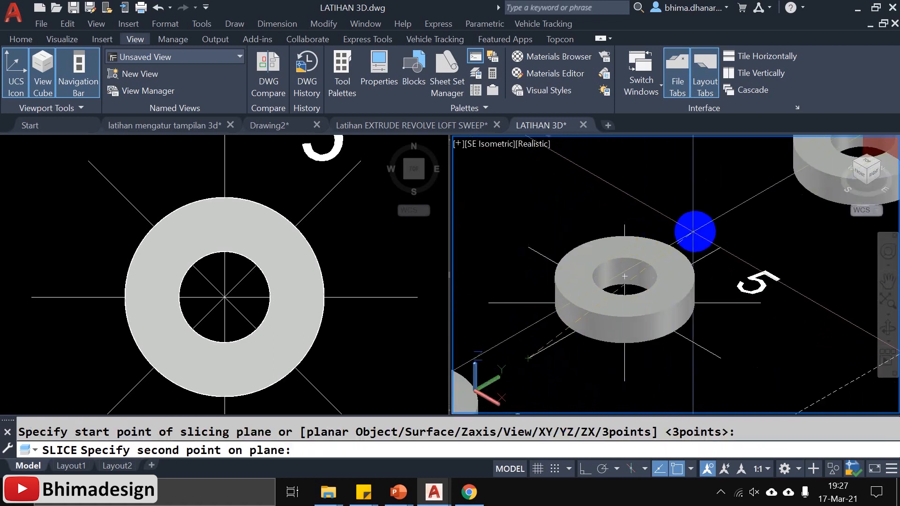
{"action": "left_click", "coordinate": [721, 247]}
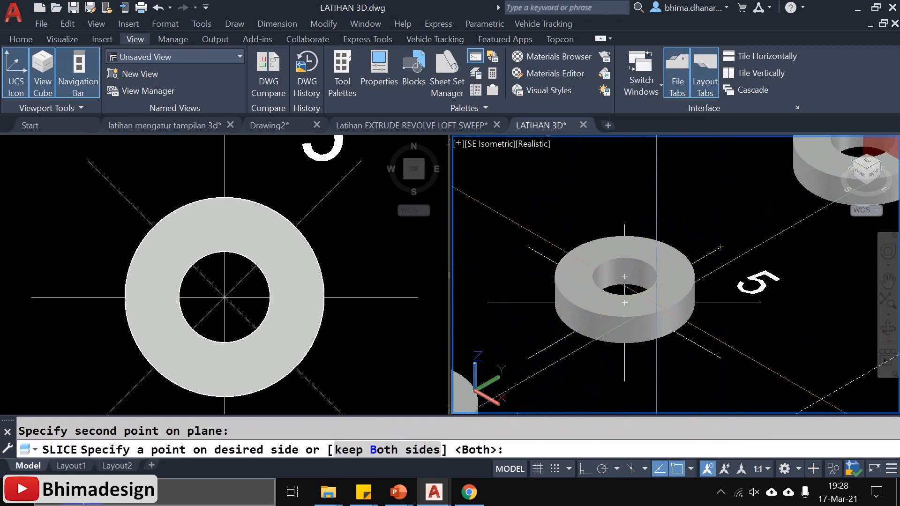
{"action": "left_click", "coordinate": [382, 450]}
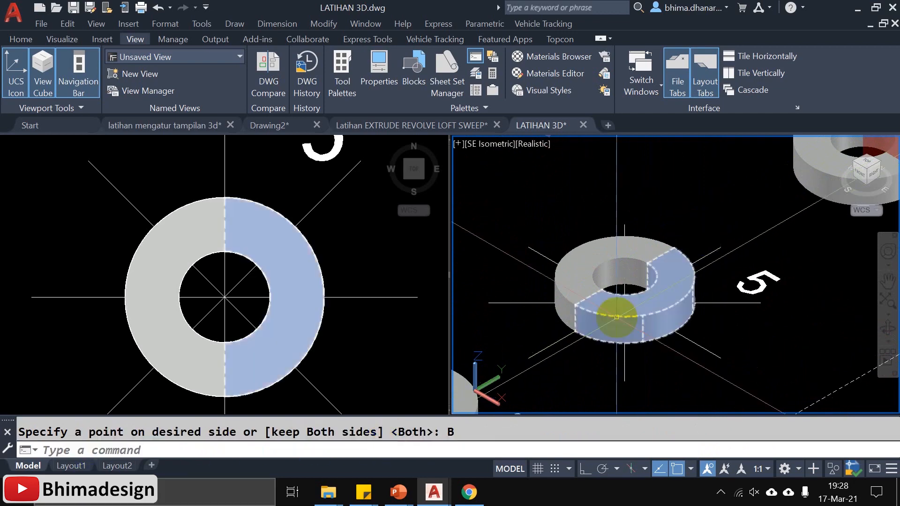
Check the two halves of the sliced ring 5 by selecting them in the isometric viewport, and clear the selection.
{"action": "scroll", "coordinate": [617, 296], "scroll_direction": "up", "scroll_amount": 3}
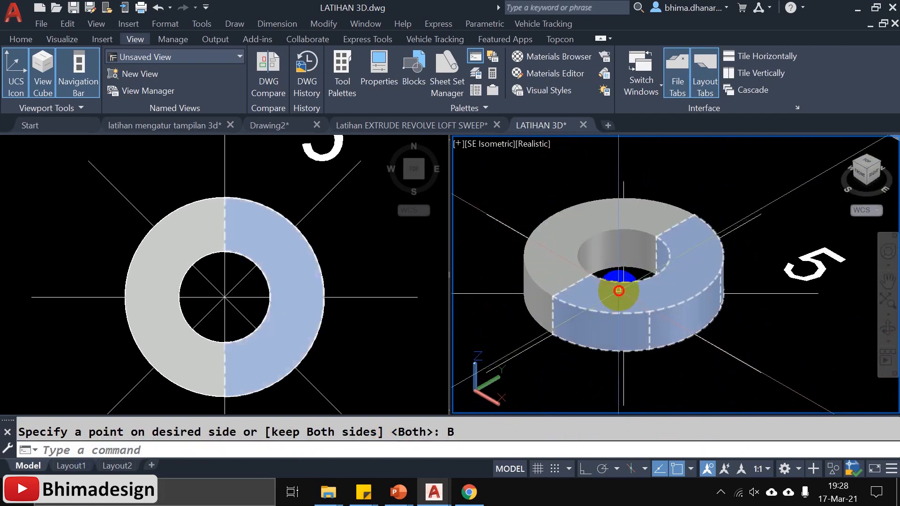
{"action": "left_click", "coordinate": [619, 291]}
{"action": "left_click", "coordinate": [563, 258]}
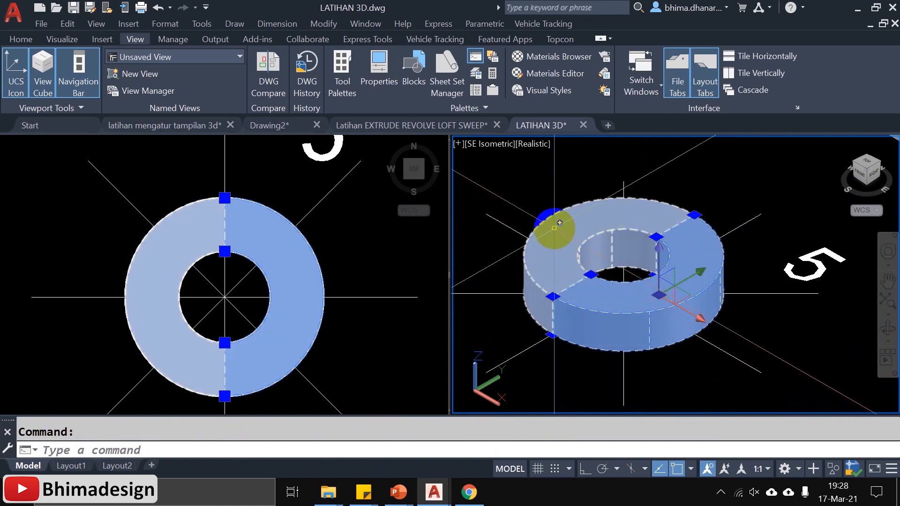
{"action": "key", "text": "Escape"}
{"action": "key", "text": "Escape"}
{"action": "left_click", "coordinate": [642, 306]}
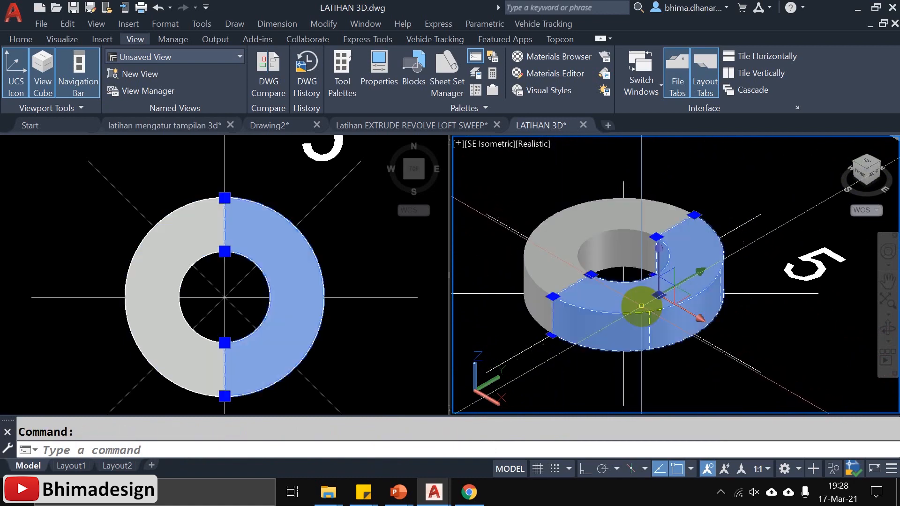
{"action": "key", "text": "Escape"}
{"action": "scroll", "coordinate": [640, 264], "scroll_direction": "down", "scroll_amount": 2}
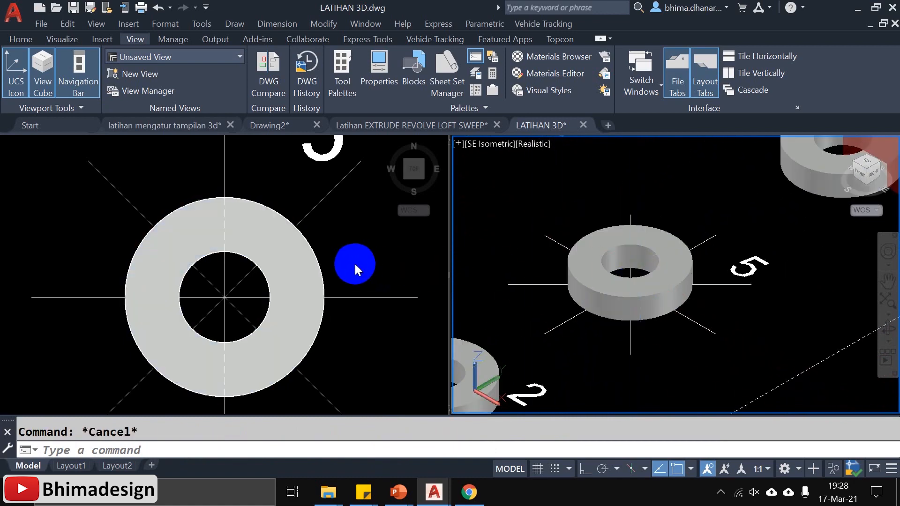
Slice both halves of ring 5 in the top viewport through the endpoints of the northwest-southeast guide line, keeping both sides.
{"action": "left_click", "coordinate": [310, 288]}
{"action": "scroll", "coordinate": [310, 288], "scroll_direction": "down", "scroll_amount": 2}
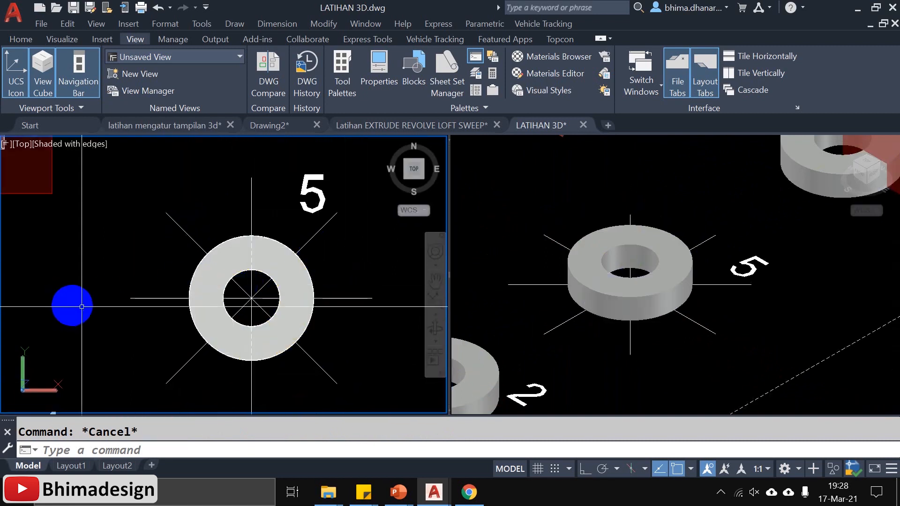
{"action": "scroll", "coordinate": [275, 359], "scroll_direction": "up", "scroll_amount": 2}
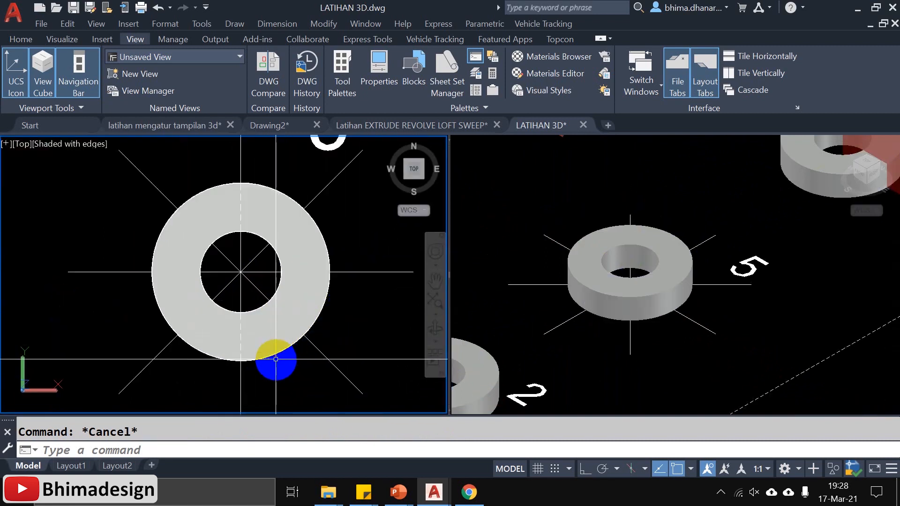
{"action": "type", "text": "L"}
{"action": "key", "text": "Return"}
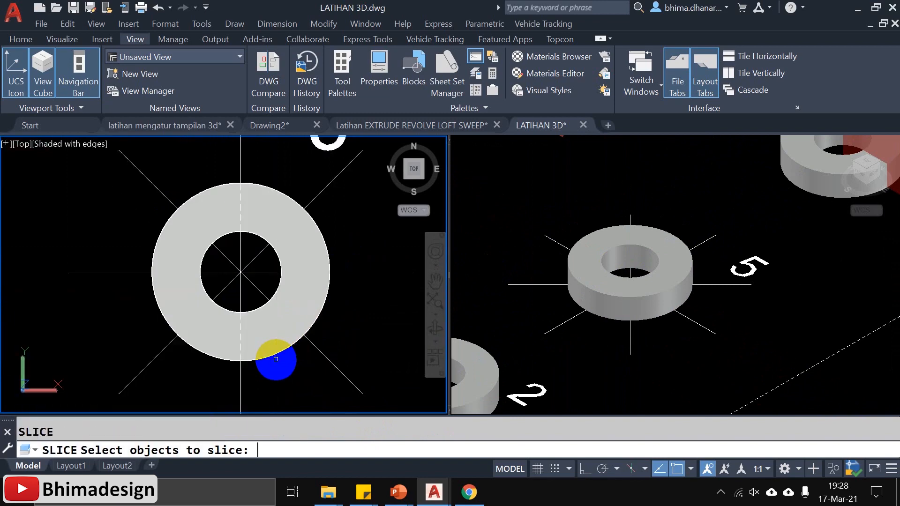
{"action": "left_click", "coordinate": [275, 356]}
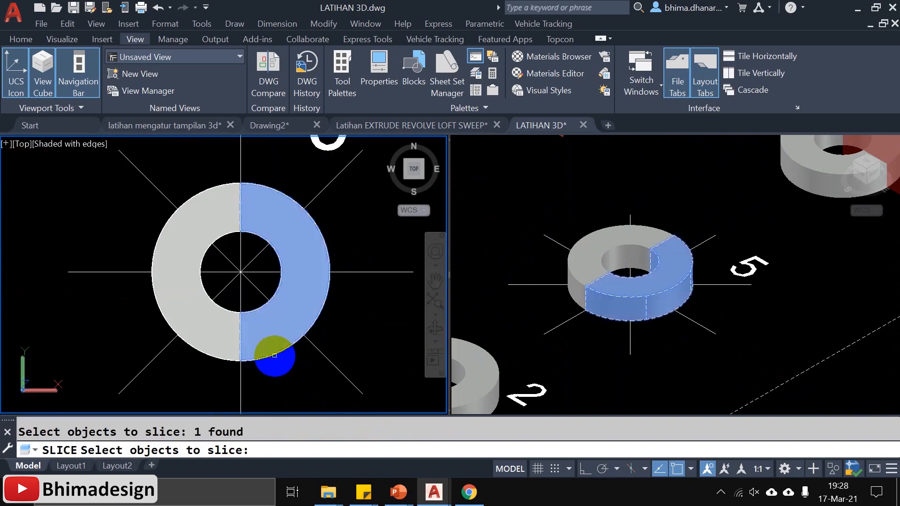
{"action": "left_click", "coordinate": [205, 358]}
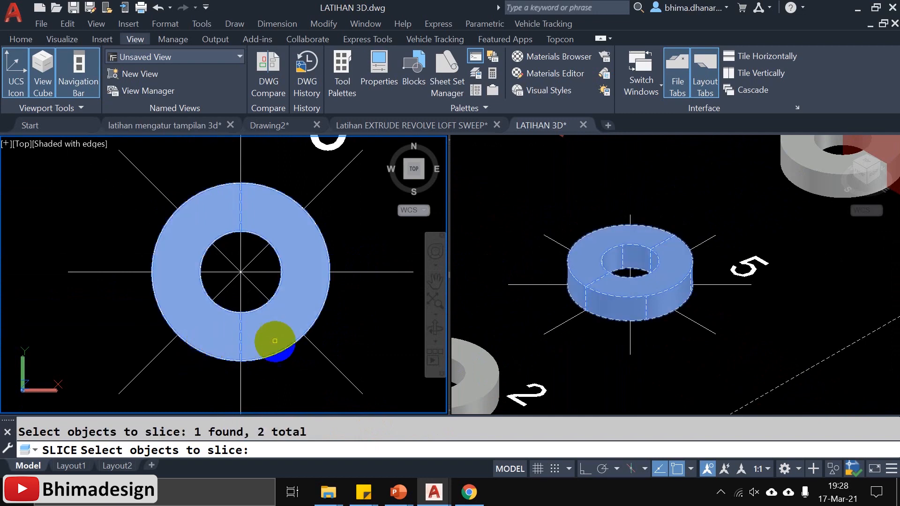
{"action": "key", "text": "Return"}
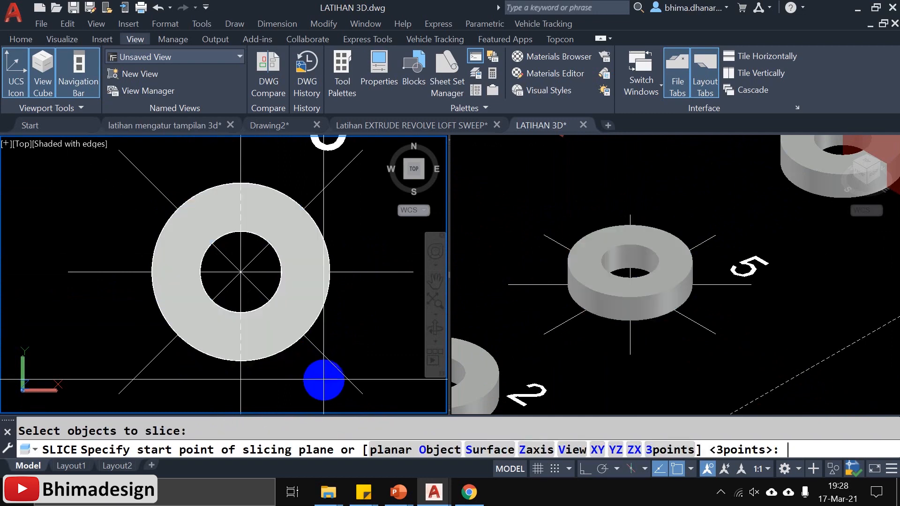
{"action": "left_click", "coordinate": [132, 161]}
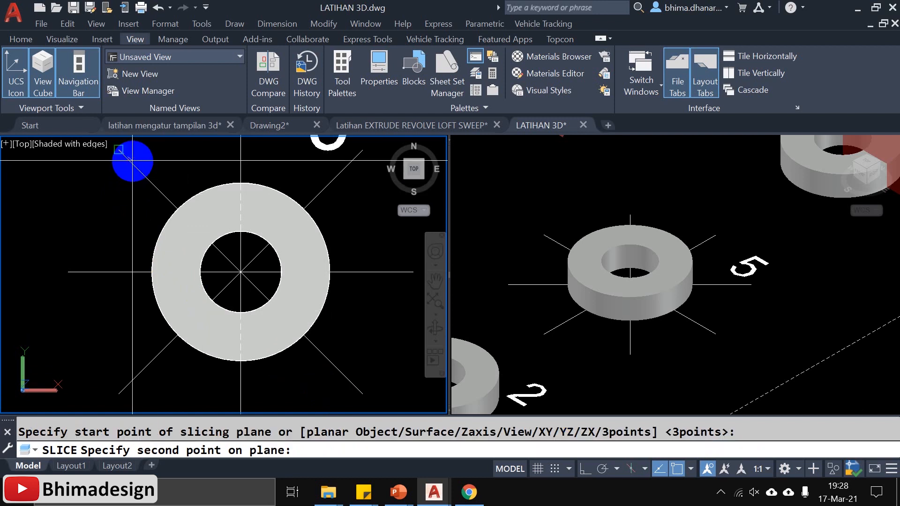
{"action": "left_click", "coordinate": [351, 383]}
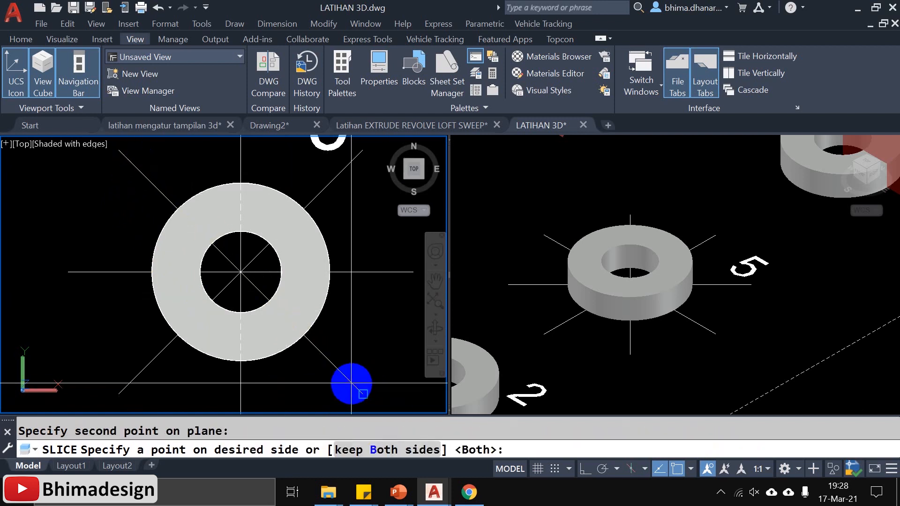
{"action": "left_click", "coordinate": [382, 450]}
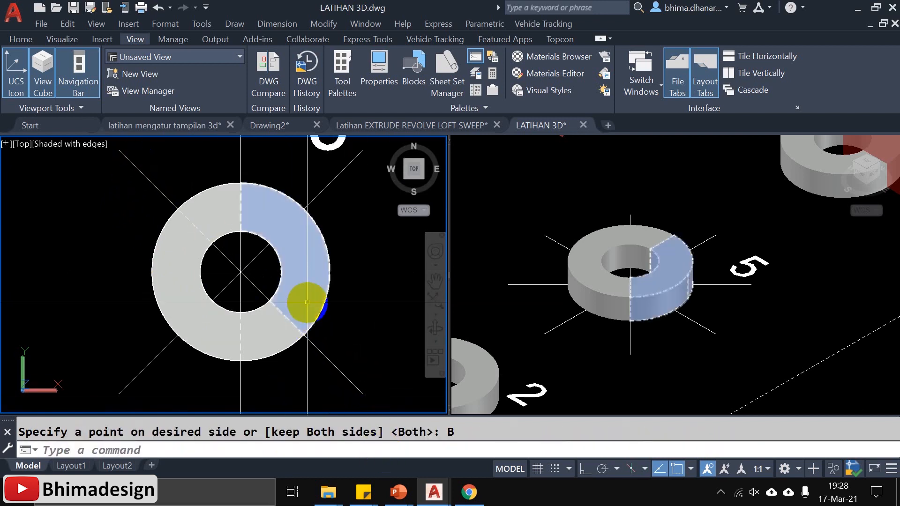
Check the pieces of ring 5 by selecting them individually and with a window in the top viewport, clearing each selection.
{"action": "left_click", "coordinate": [314, 303]}
{"action": "key", "text": "Escape"}
{"action": "left_click", "coordinate": [275, 342]}
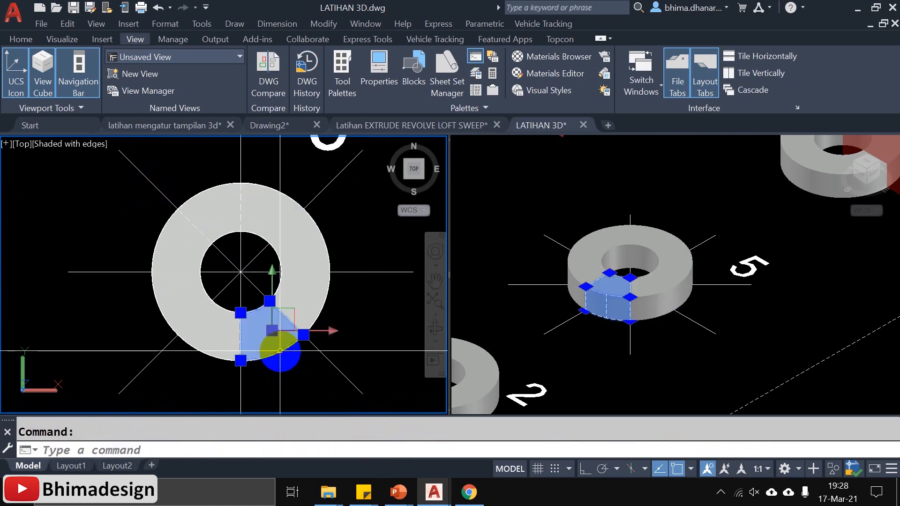
{"action": "key", "text": "Escape"}
{"action": "left_click", "coordinate": [120, 181]}
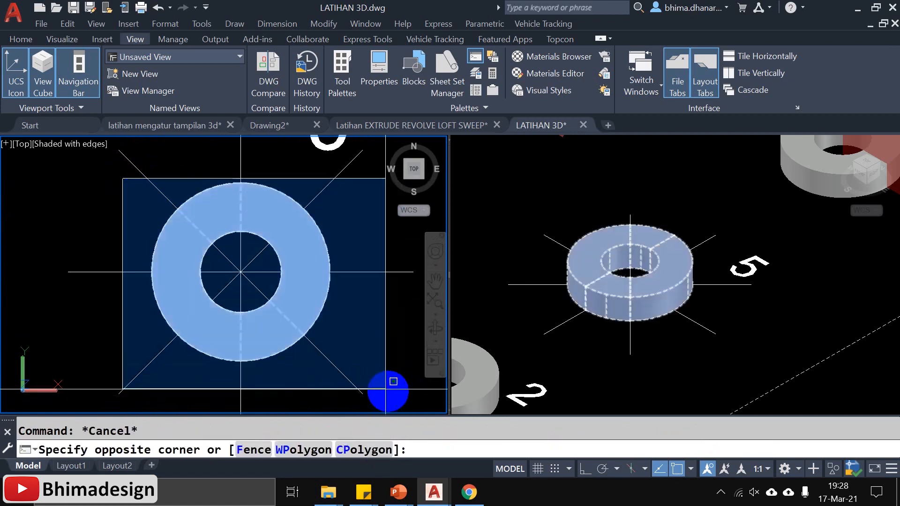
{"action": "left_click", "coordinate": [331, 358]}
{"action": "key", "text": "Escape"}
{"action": "left_click", "coordinate": [221, 205]}
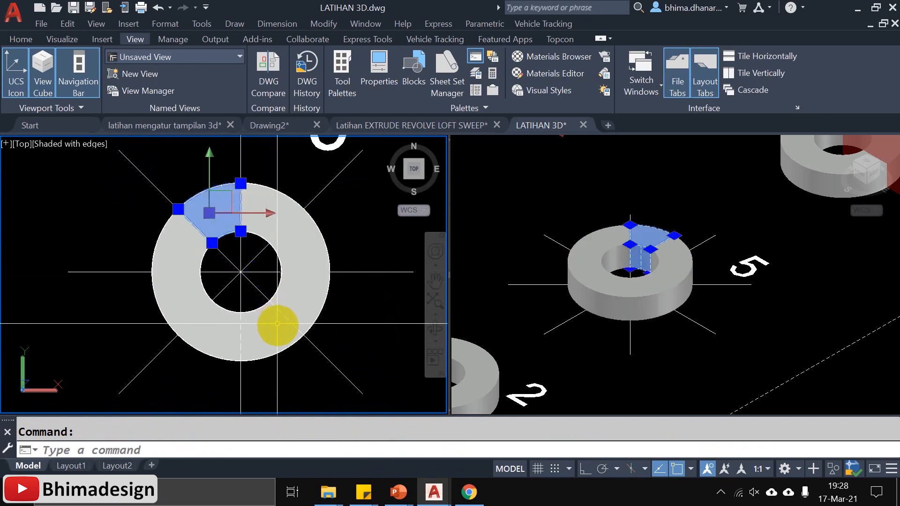
{"action": "left_click", "coordinate": [279, 350]}
{"action": "key", "text": "Escape"}
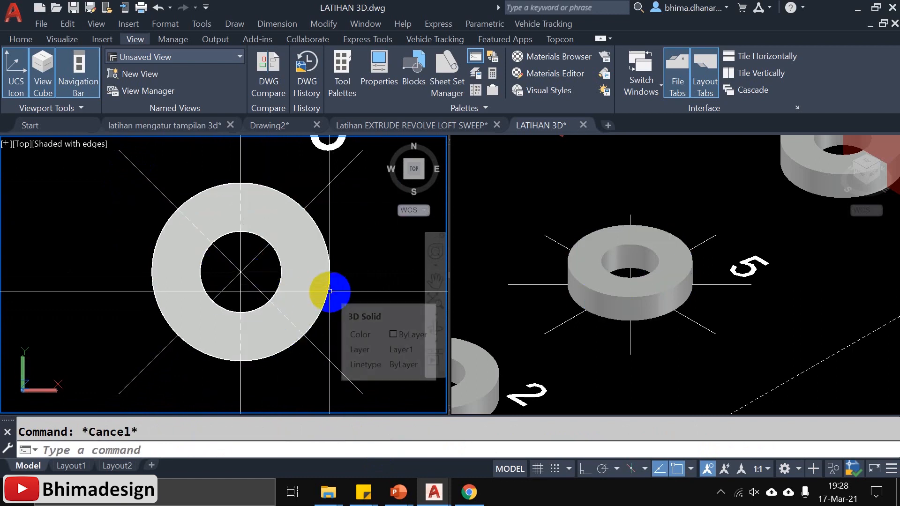
{"action": "type", "text": "slice"}
{"action": "key", "text": "Return"}
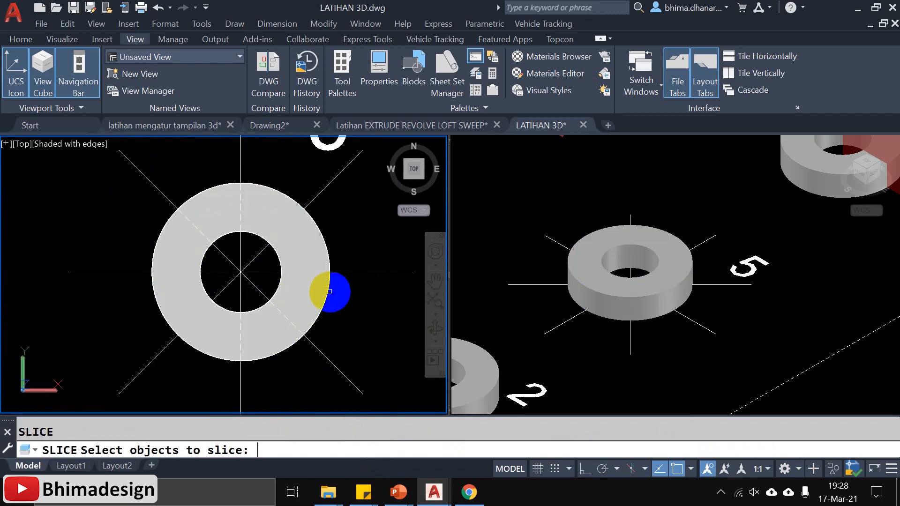
{"action": "left_click", "coordinate": [321, 296]}
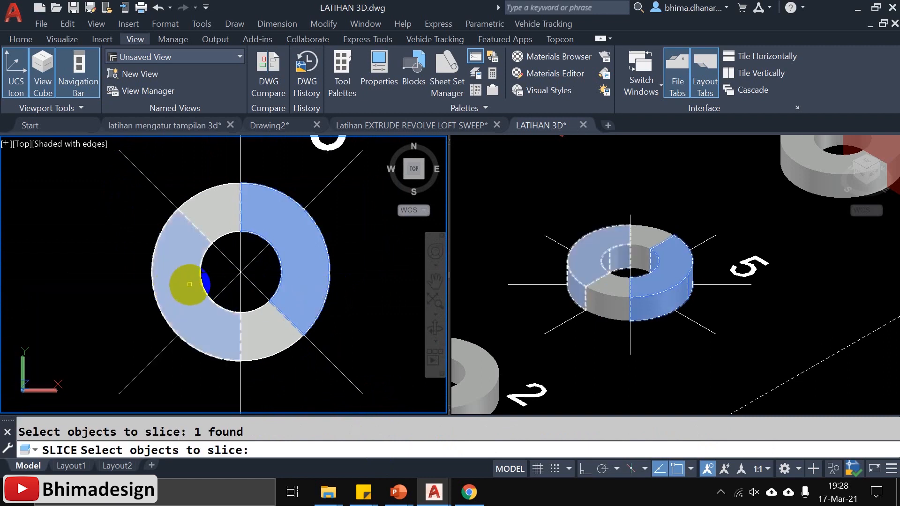
{"action": "left_click", "coordinate": [203, 289]}
{"action": "key", "text": "Escape"}
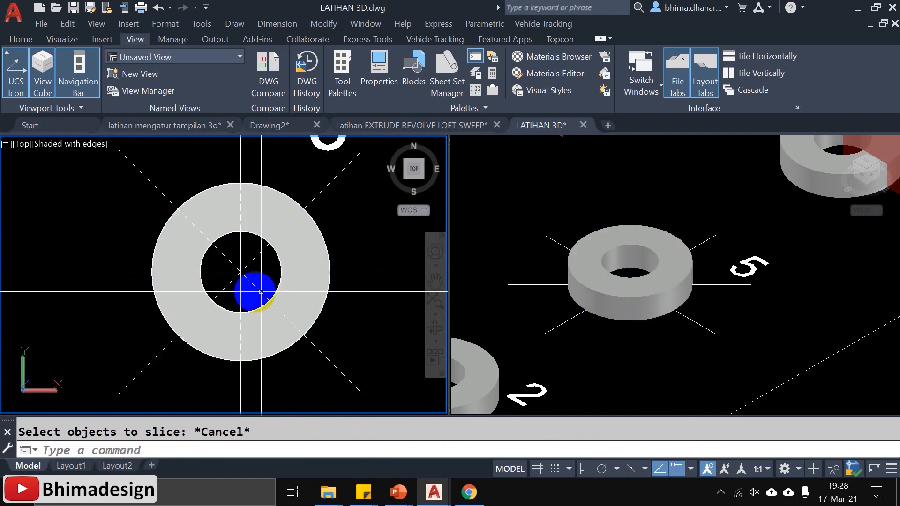
Slice the two larger pieces of ring 5 through the endpoints of the east-west guide line, keeping both sides.
{"action": "key", "text": "Return"}
{"action": "left_click", "coordinate": [322, 305]}
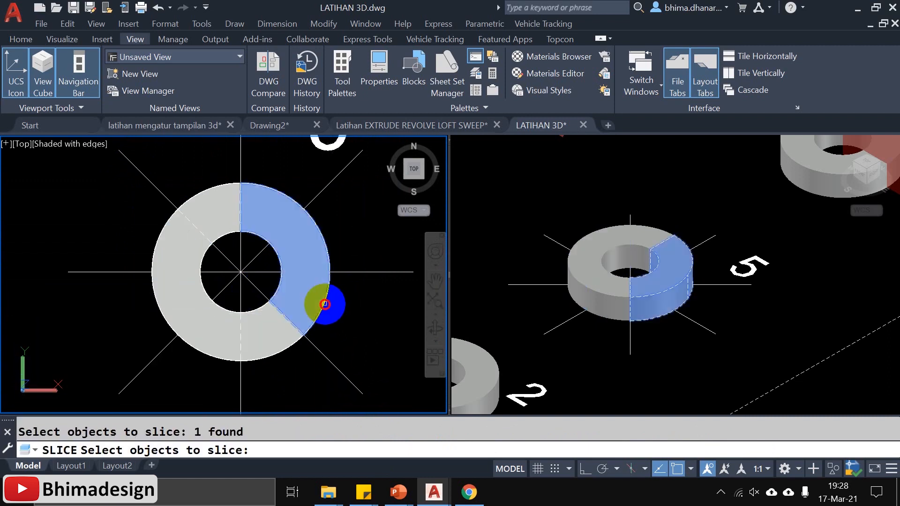
{"action": "key", "text": "Return"}
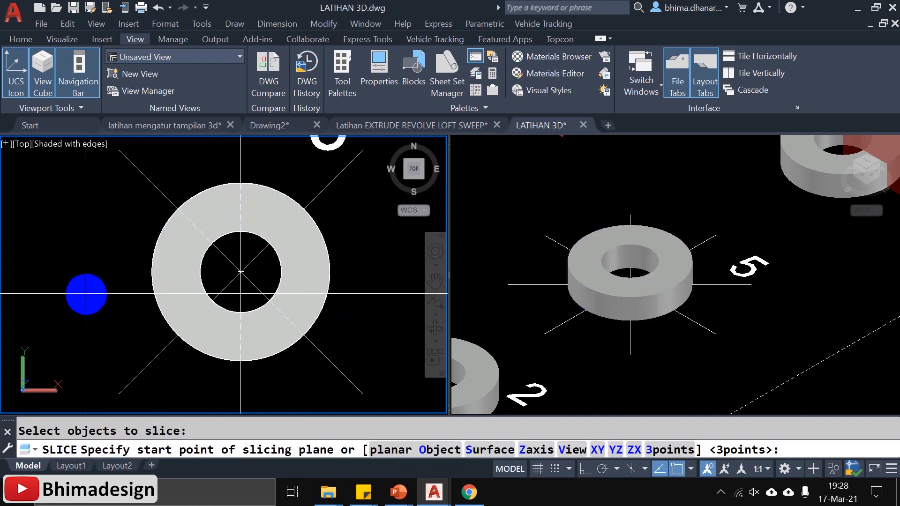
{"action": "left_click", "coordinate": [70, 272]}
{"action": "left_click", "coordinate": [391, 272]}
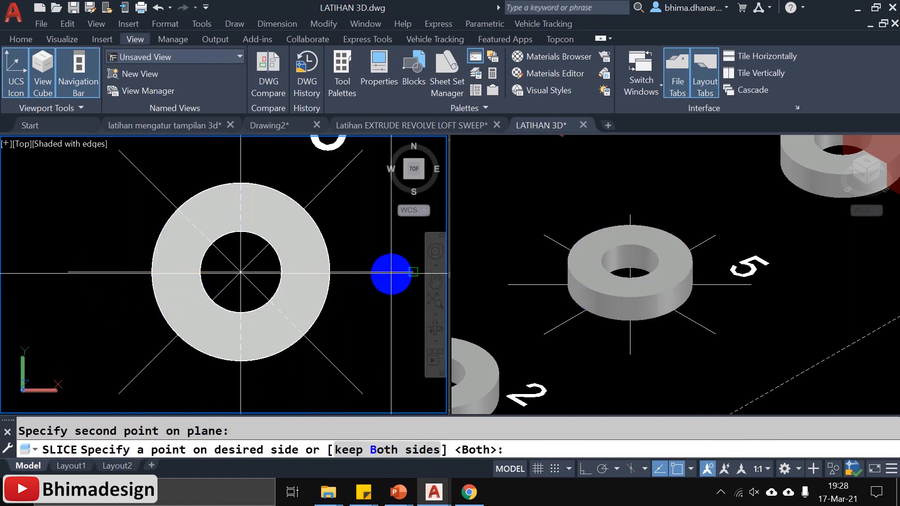
{"action": "key", "text": "Return"}
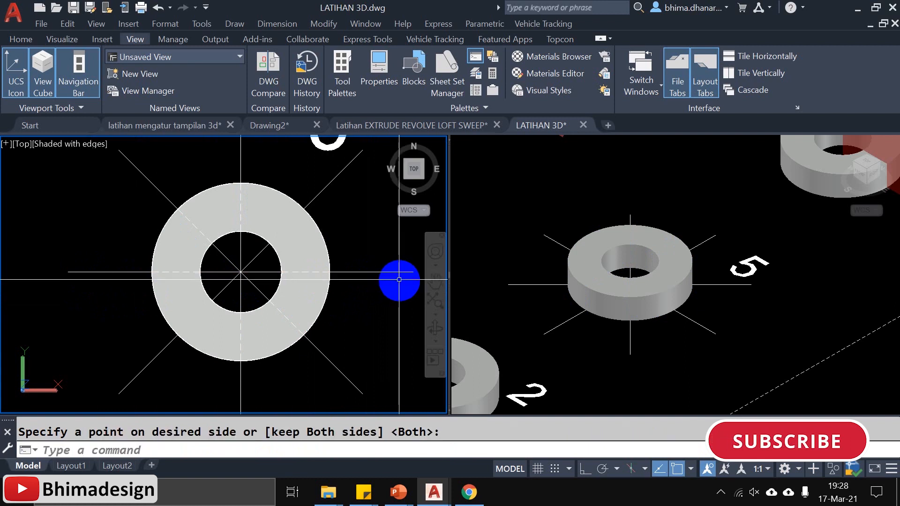
Slice the northeast and southwest quarters of ring 5 along the northeast-southwest guide line, keeping both sides, and check the segments with a window selection.
{"action": "key", "text": "Return"}
{"action": "left_click", "coordinate": [315, 233]}
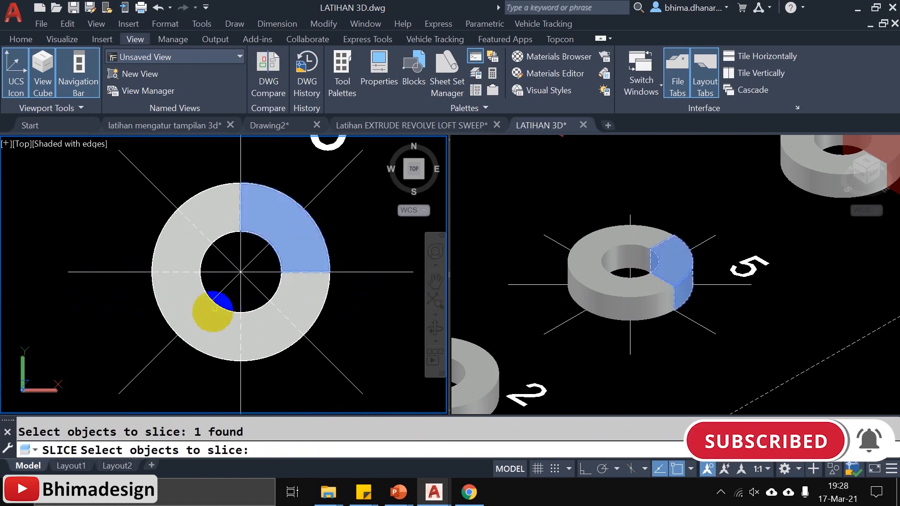
{"action": "left_click", "coordinate": [162, 316]}
{"action": "key", "text": "Return"}
{"action": "left_click", "coordinate": [275, 245]}
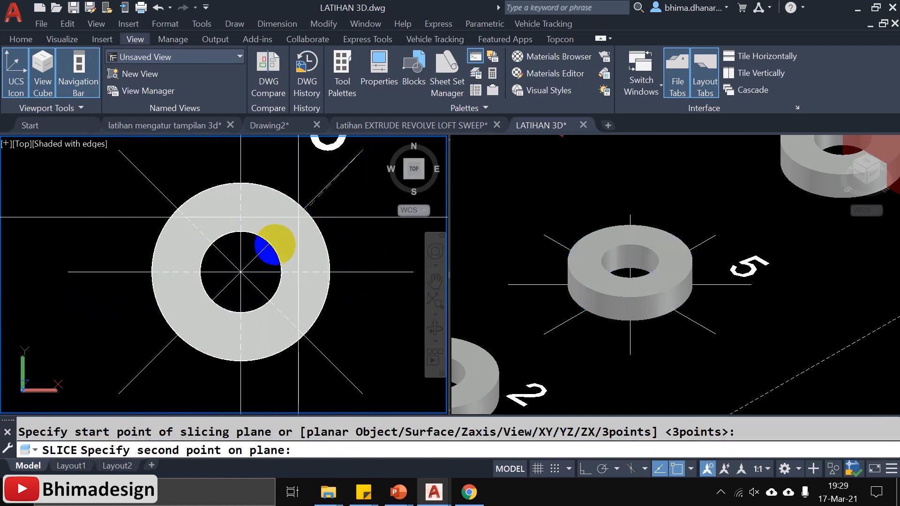
{"action": "left_click", "coordinate": [127, 393]}
{"action": "right_click", "coordinate": [214, 322]}
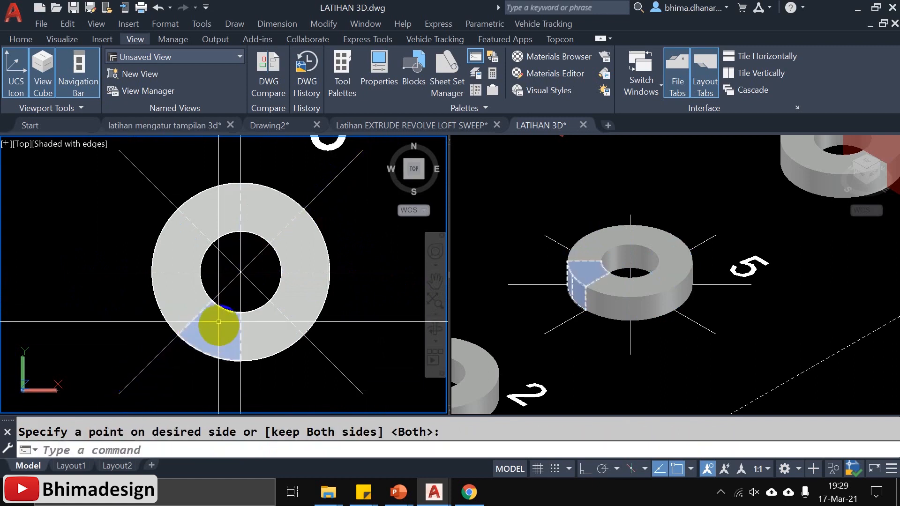
{"action": "left_click", "coordinate": [124, 185]}
{"action": "left_click", "coordinate": [302, 298]}
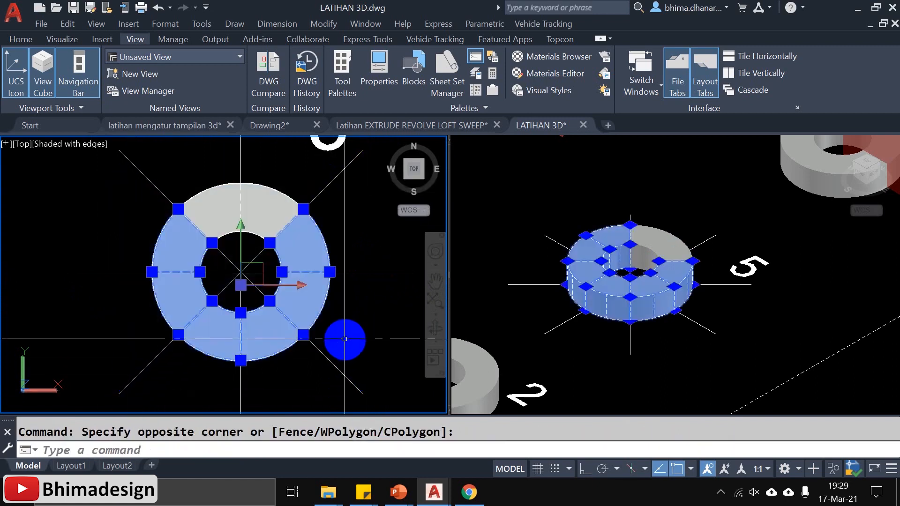
{"action": "key", "text": "Escape"}
Assign the west-northwest segment of ring 5 and the opposite east-southeast segment to Layer2.
{"action": "left_click", "coordinate": [195, 252]}
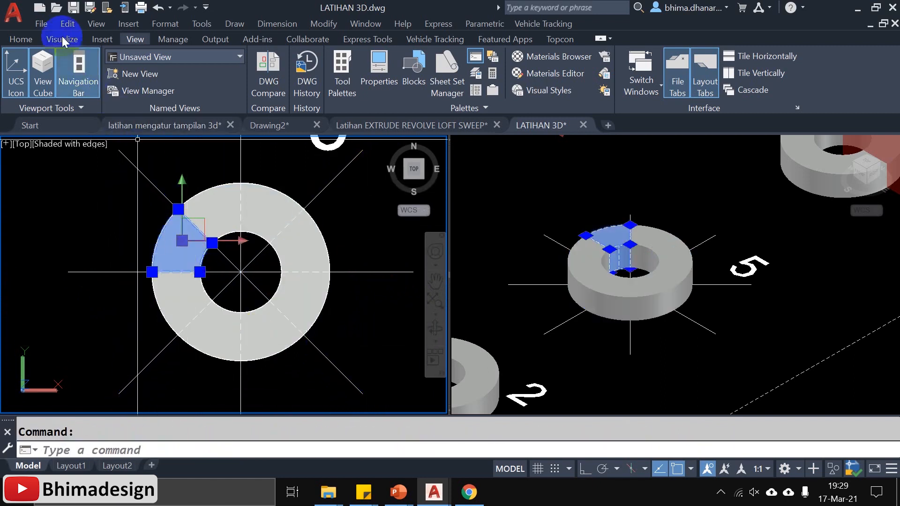
{"action": "left_click", "coordinate": [21, 39]}
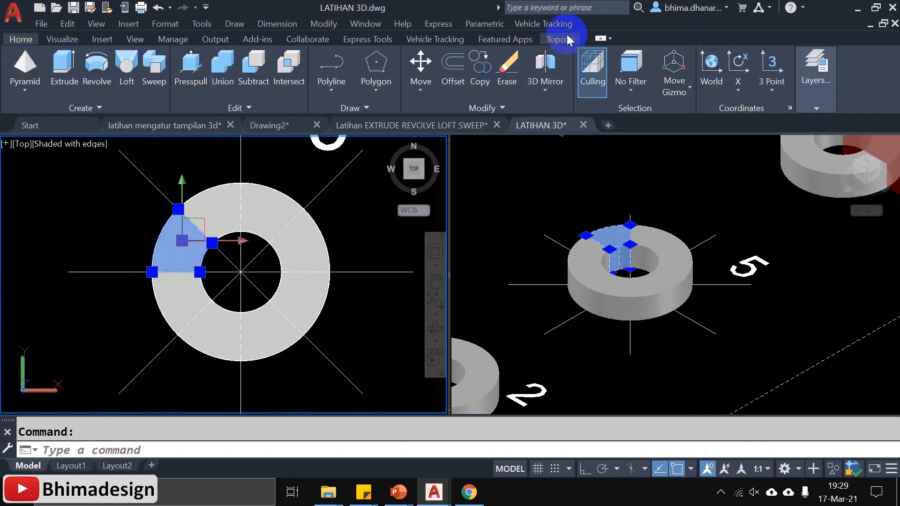
{"action": "left_click", "coordinate": [816, 108]}
{"action": "left_click", "coordinate": [820, 124]}
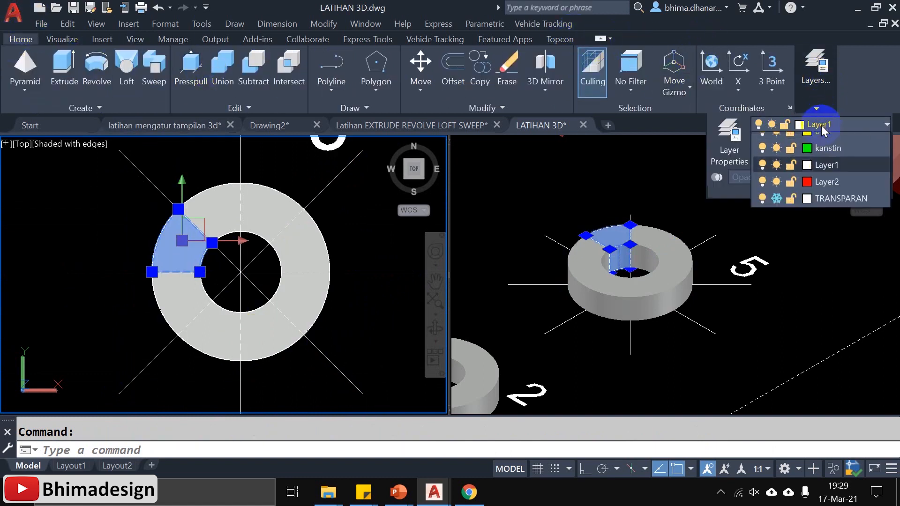
{"action": "left_click", "coordinate": [826, 192]}
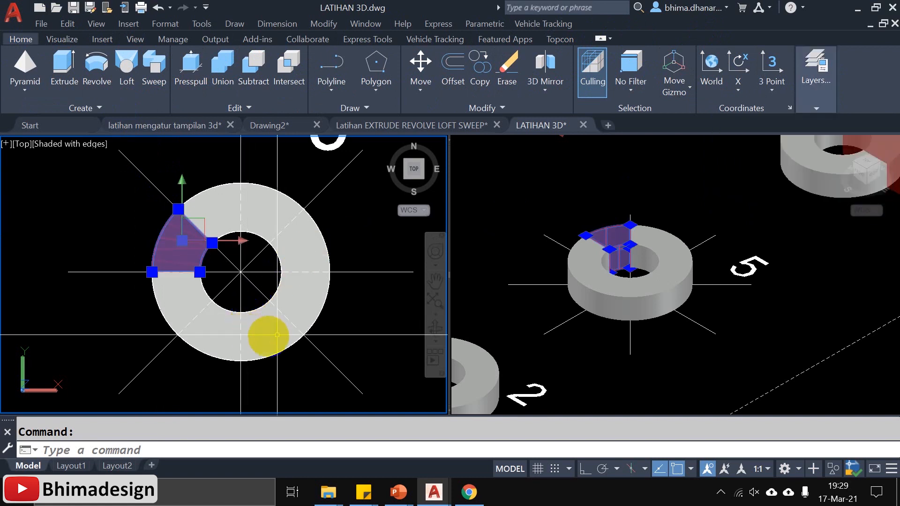
{"action": "left_click", "coordinate": [308, 304]}
{"action": "left_click", "coordinate": [805, 69]}
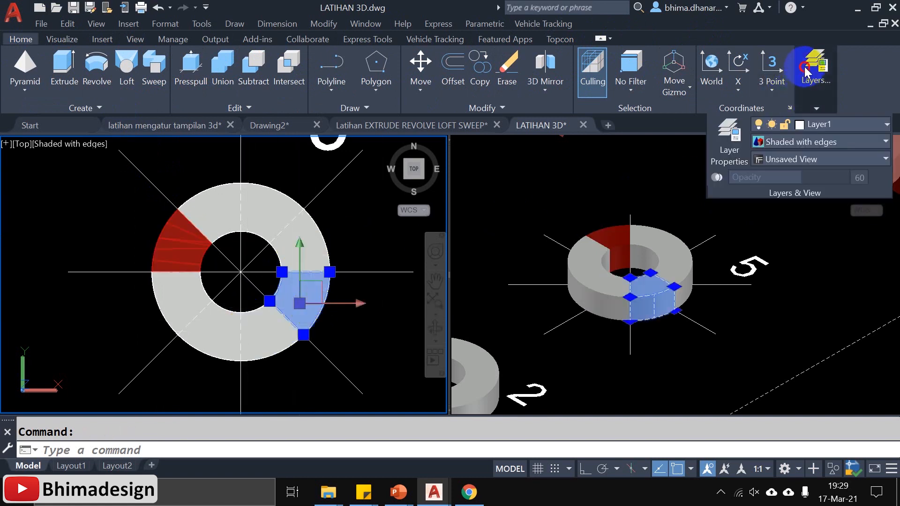
{"action": "left_click", "coordinate": [820, 124]}
{"action": "left_click", "coordinate": [816, 159]}
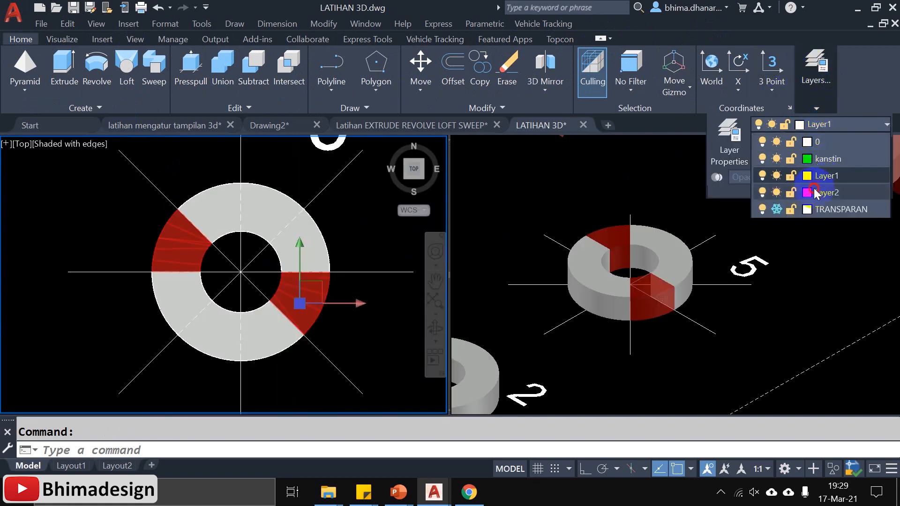
{"action": "key", "text": "Escape"}
Assign the north-northeast and south-southwest segments of ring 5 to the kanstin layer and inspect the coloured ring in both viewports.
{"action": "left_click", "coordinate": [283, 205]}
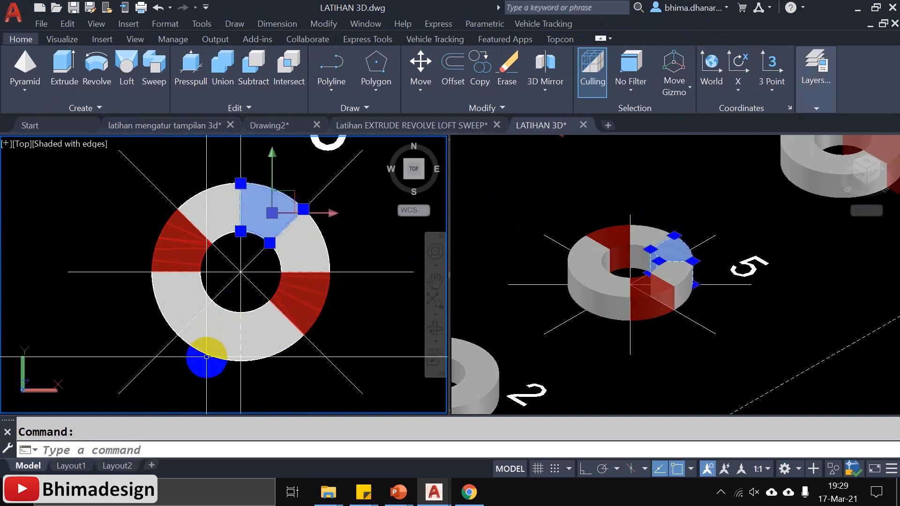
{"action": "left_click", "coordinate": [214, 348]}
{"action": "left_click", "coordinate": [828, 55]}
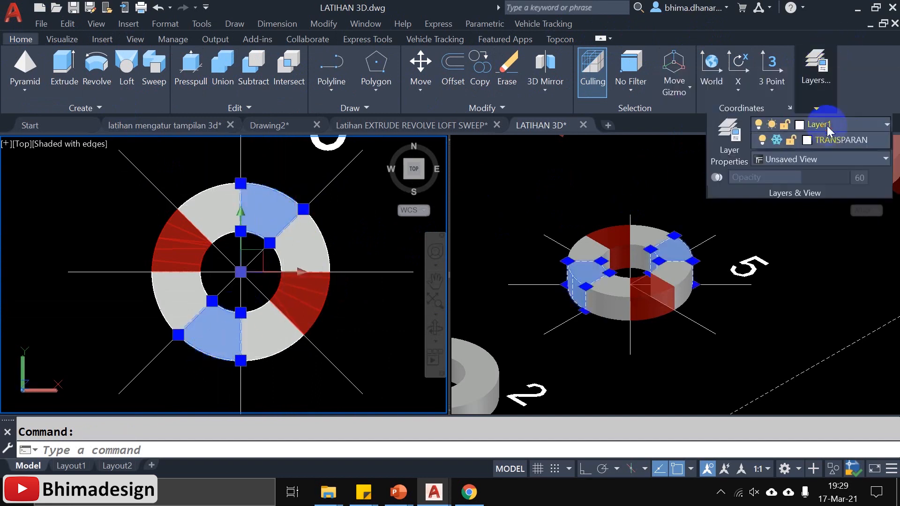
{"action": "left_click", "coordinate": [820, 124]}
{"action": "left_click", "coordinate": [777, 169]}
{"action": "key", "text": "Escape"}
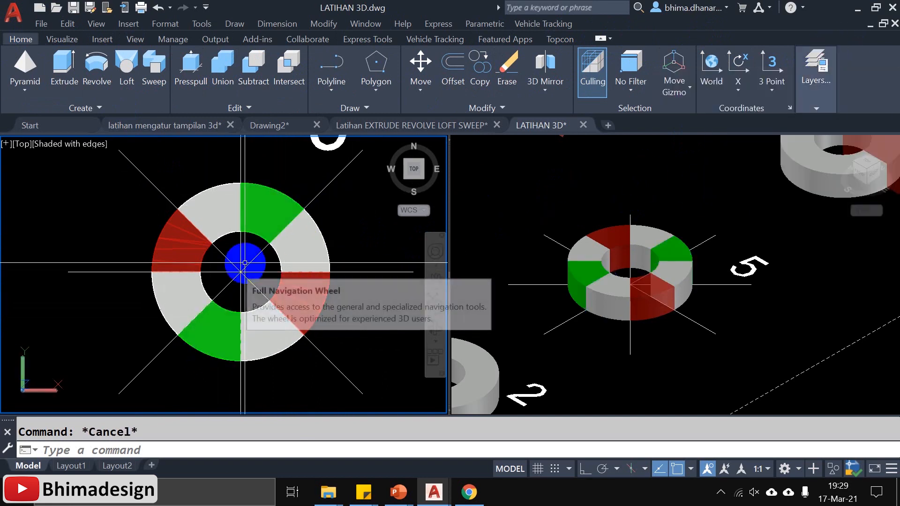
{"action": "scroll", "coordinate": [241, 258], "scroll_direction": "up", "scroll_amount": 2}
{"action": "scroll", "coordinate": [669, 209], "scroll_direction": "up", "scroll_amount": 6}
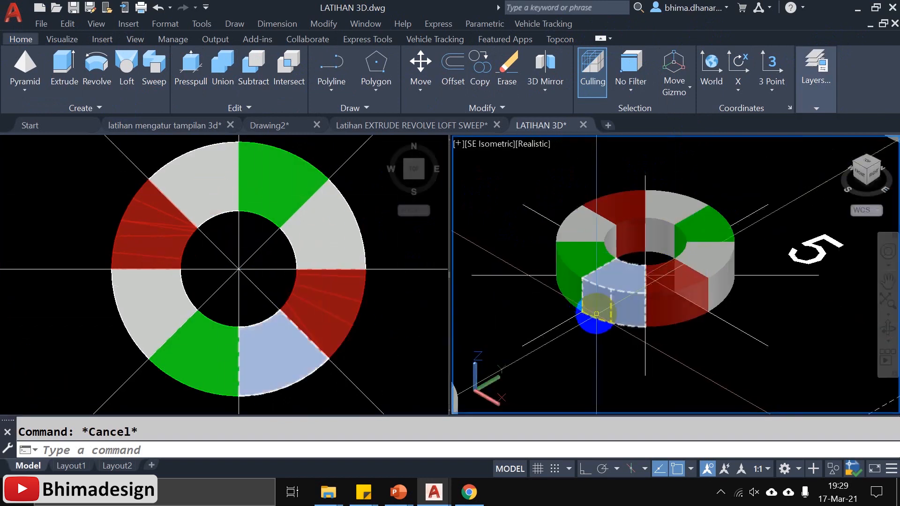
{"action": "scroll", "coordinate": [629, 340], "scroll_direction": "down", "scroll_amount": 5}
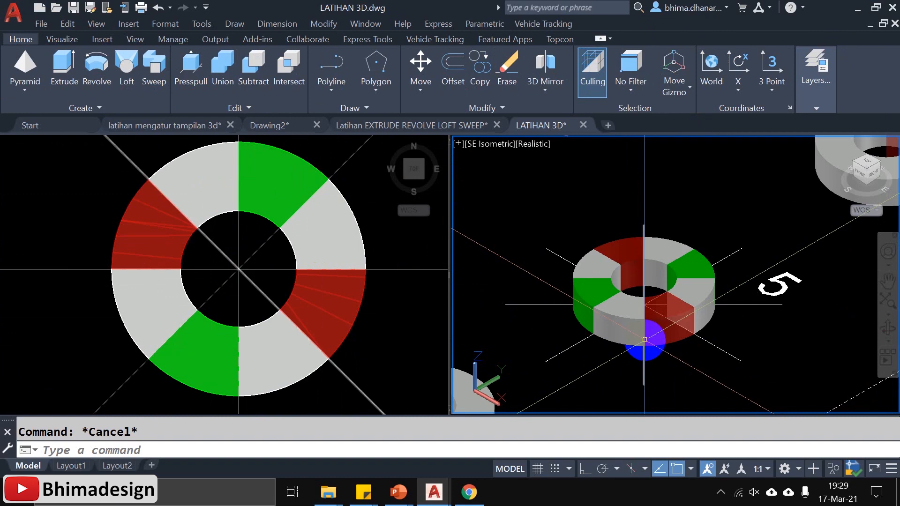
Examine the coloured segments of ring 5 in the top and isometric viewports.
{"action": "left_click", "coordinate": [350, 296]}
{"action": "scroll", "coordinate": [279, 295], "scroll_direction": "down", "scroll_amount": 5}
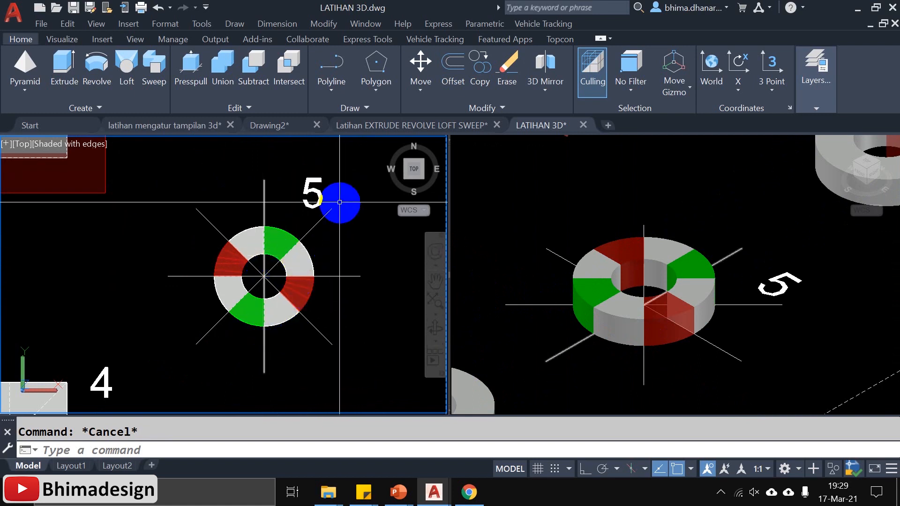
{"action": "left_click", "coordinate": [241, 292]}
{"action": "scroll", "coordinate": [241, 292], "scroll_direction": "up", "scroll_amount": 2}
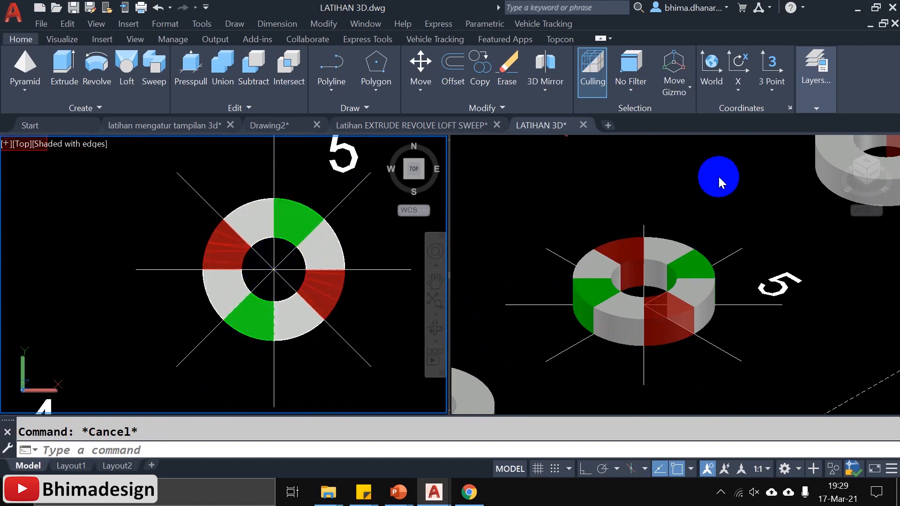
{"action": "left_click", "coordinate": [720, 177]}
{"action": "scroll", "coordinate": [699, 272], "scroll_direction": "up", "scroll_amount": 3}
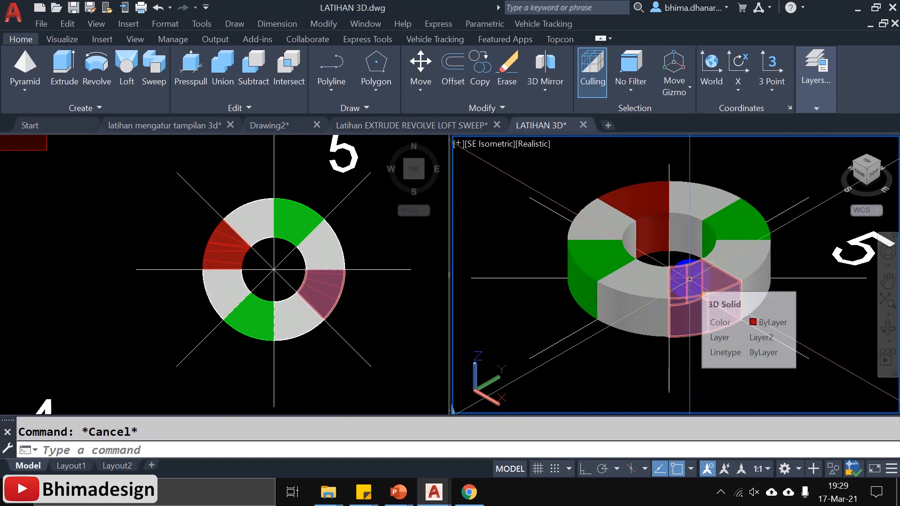
Bring the uncut ring 2 into close view in both the isometric and top viewports.
{"action": "scroll", "coordinate": [694, 277], "scroll_direction": "down", "scroll_amount": 4}
{"action": "scroll", "coordinate": [582, 321], "scroll_direction": "up", "scroll_amount": 5}
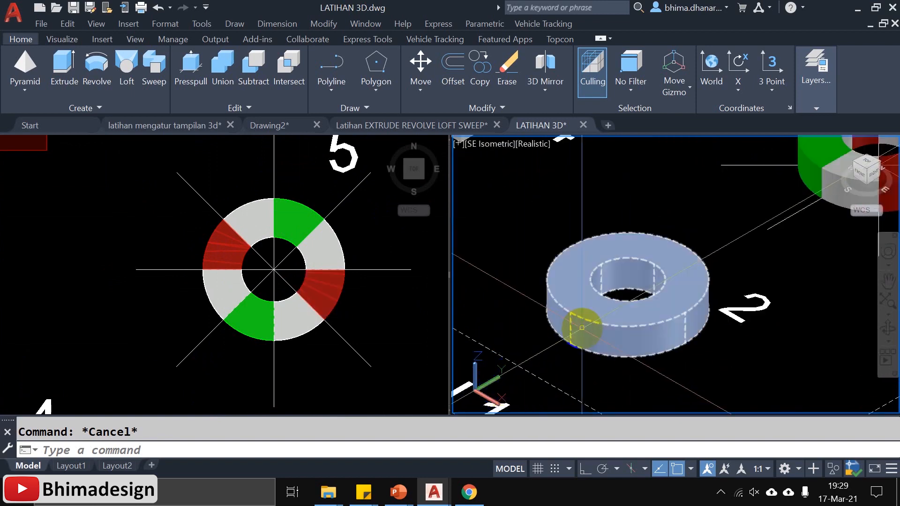
{"action": "middle_click_drag", "start_coordinate": [657, 307], "coordinate": [699, 301]}
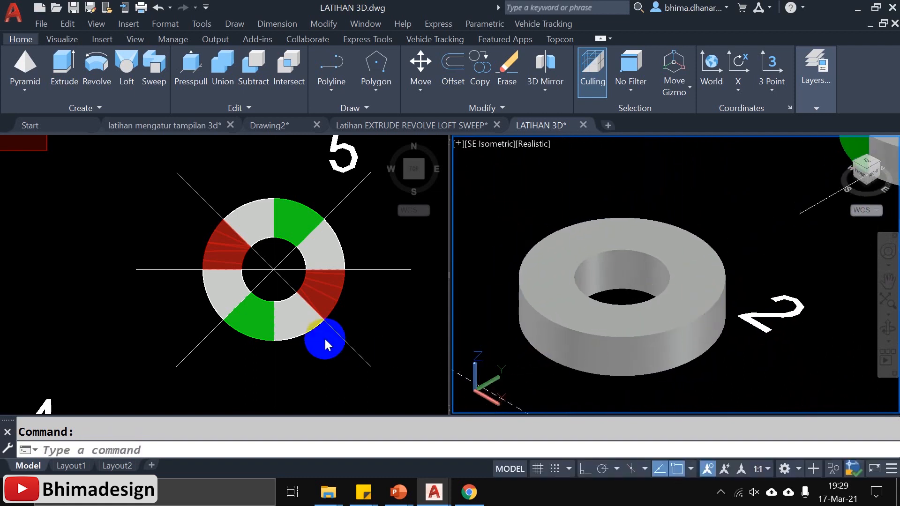
{"action": "left_click", "coordinate": [325, 339]}
{"action": "scroll", "coordinate": [263, 238], "scroll_direction": "down", "scroll_amount": 5}
{"action": "scroll", "coordinate": [257, 365], "scroll_direction": "up", "scroll_amount": 2}
{"action": "scroll", "coordinate": [257, 368], "scroll_direction": "up", "scroll_amount": 5}
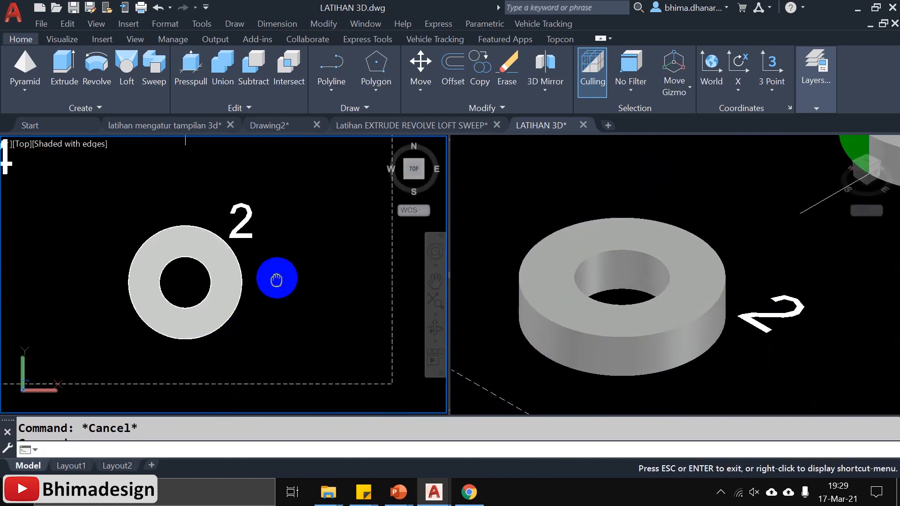
{"action": "middle_click_drag", "start_coordinate": [168, 259], "coordinate": [181, 261]}
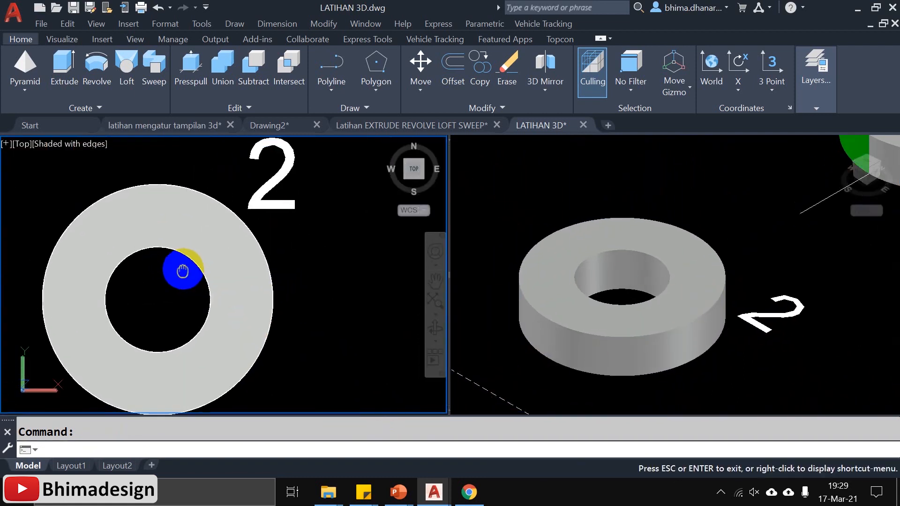
Inspect the solid of ring 2 and review which object snap modes are active.
{"action": "left_click", "coordinate": [628, 226]}
{"action": "left_click", "coordinate": [557, 322]}
{"action": "key", "text": "Escape"}
{"action": "scroll", "coordinate": [587, 305], "scroll_direction": "up", "scroll_amount": 2}
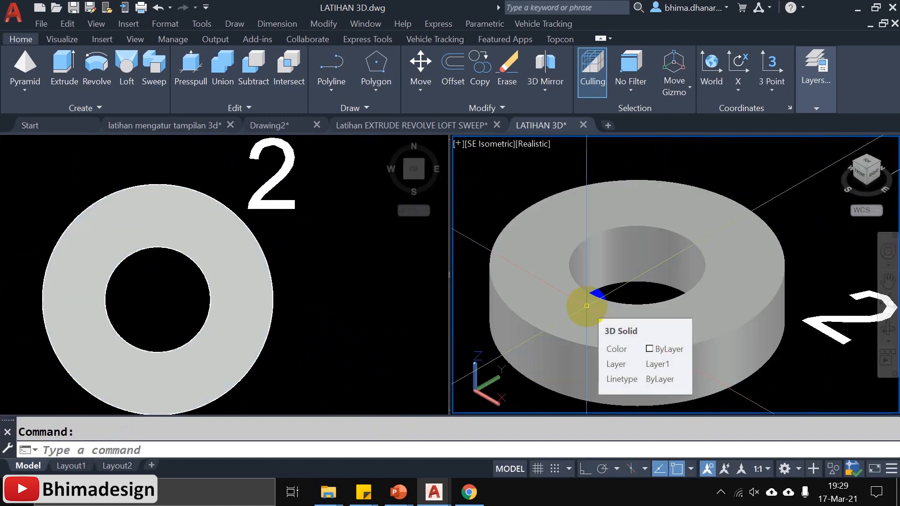
{"action": "left_click", "coordinate": [587, 298]}
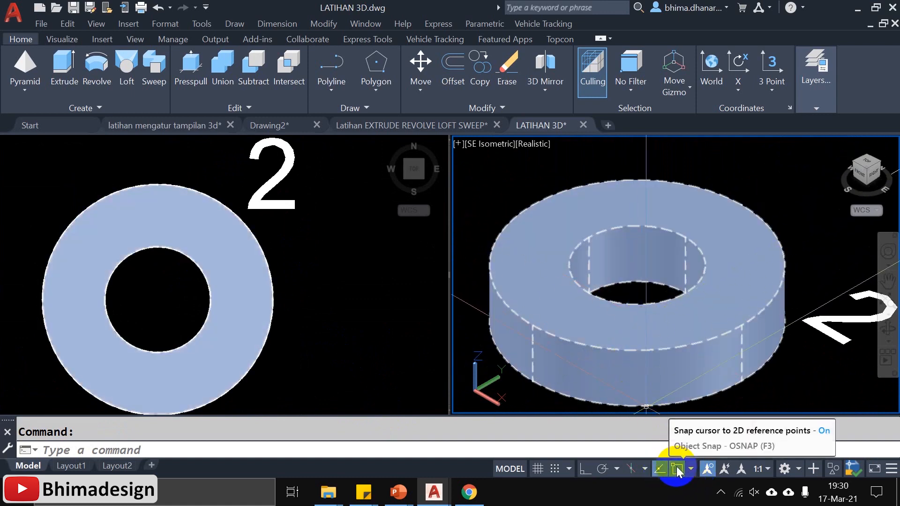
{"action": "left_click", "coordinate": [691, 468]}
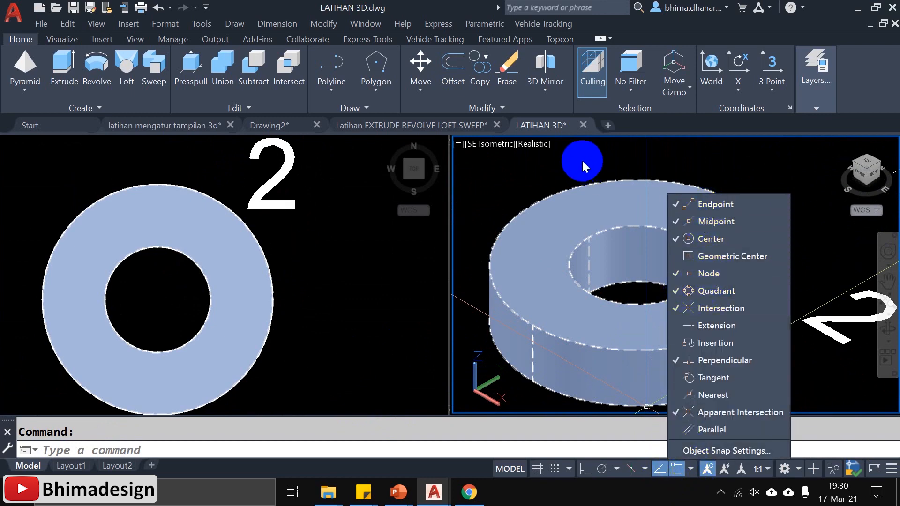
{"action": "left_click", "coordinate": [581, 160]}
{"action": "middle_click_drag", "start_coordinate": [570, 378], "coordinate": [597, 369]}
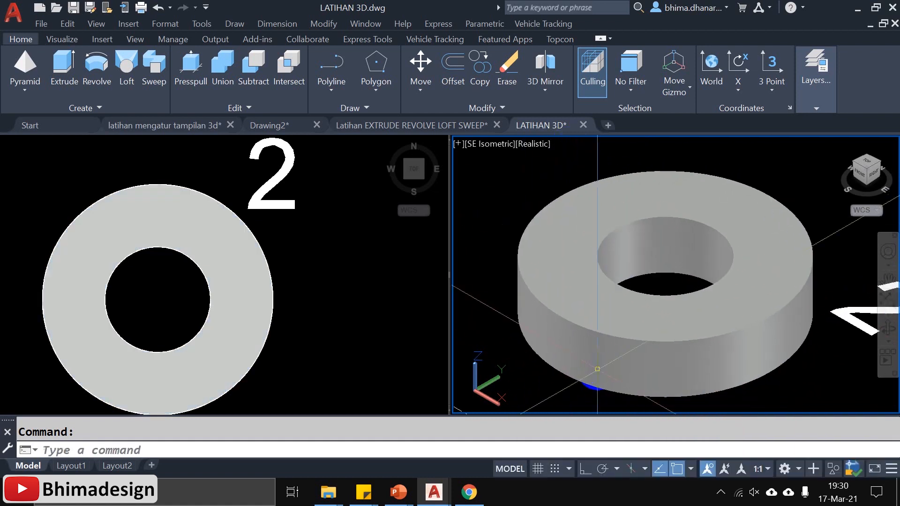
Slice ring 2 with a 3-point plane through the south outer quadrants of its lower and upper edges and the north upper quadrant, keeping both sides.
{"action": "type", "text": "SL"}
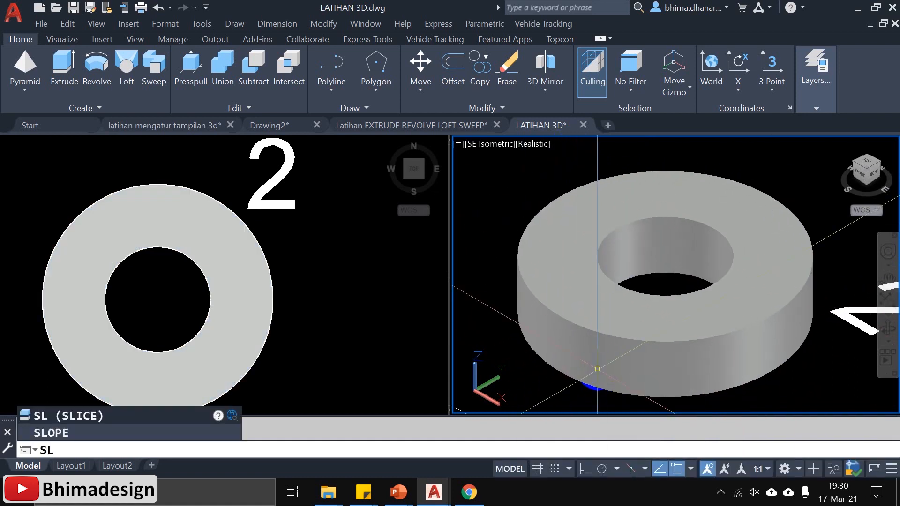
{"action": "key", "text": "Return"}
{"action": "left_click", "coordinate": [594, 334]}
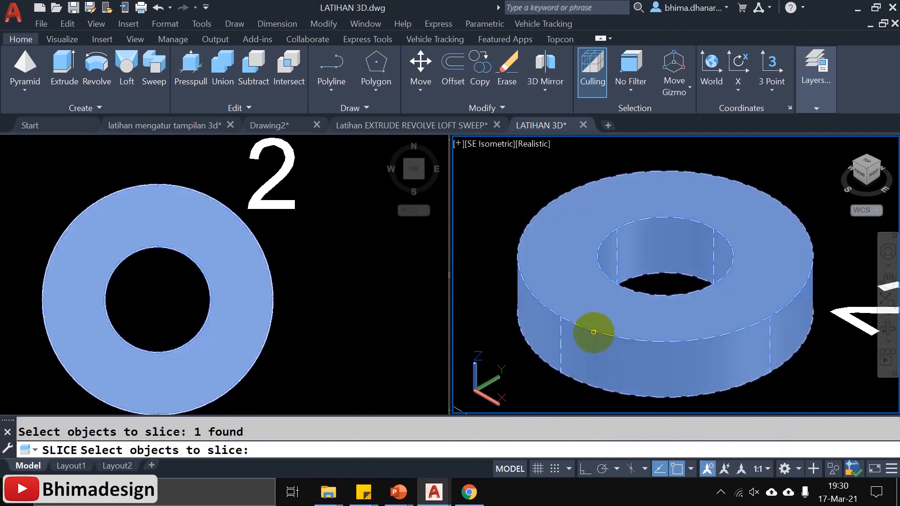
{"action": "key", "text": "Return"}
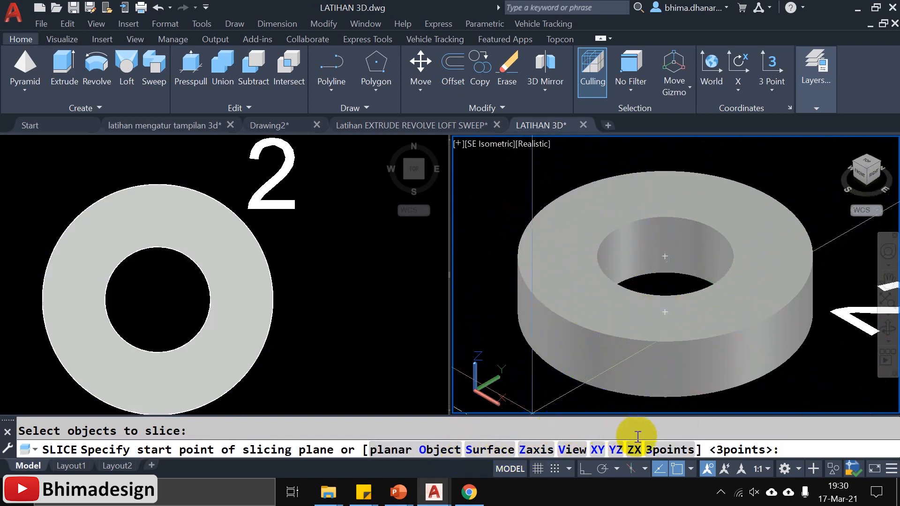
{"action": "left_click", "coordinate": [663, 451]}
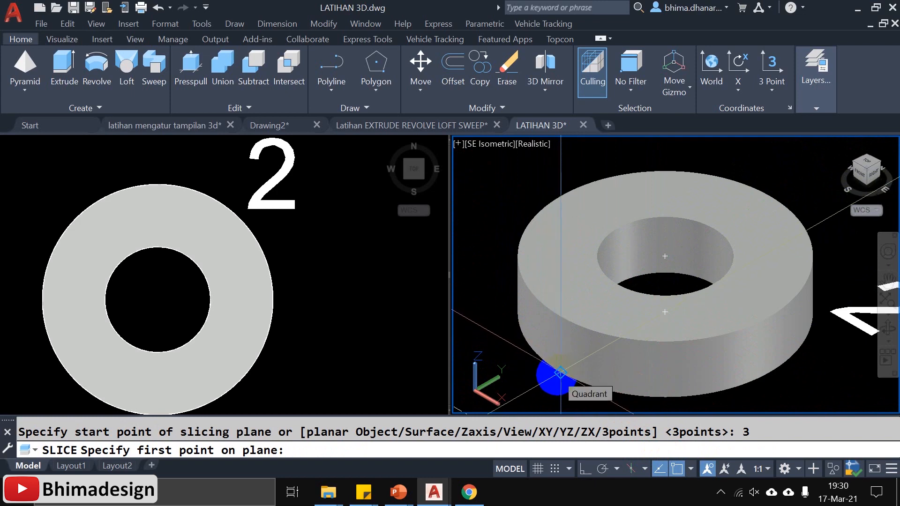
{"action": "scroll", "coordinate": [558, 374], "scroll_direction": "up", "scroll_amount": 4}
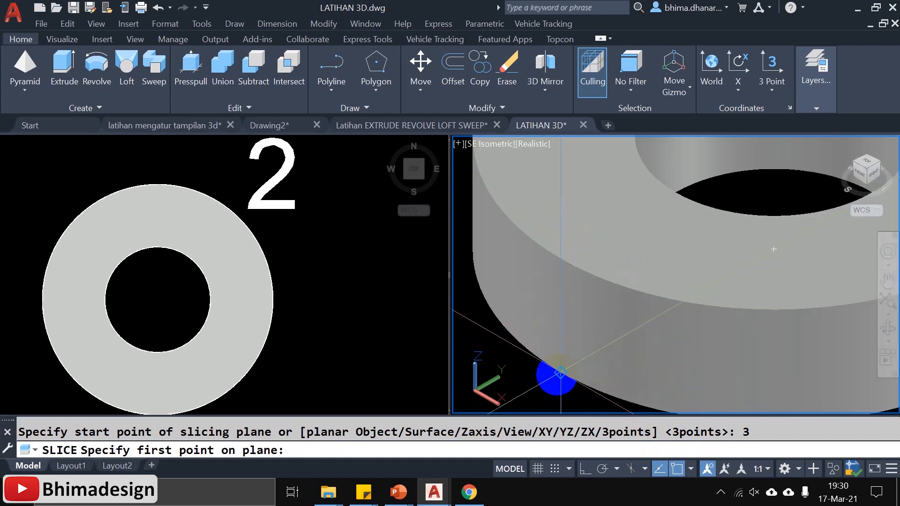
{"action": "left_click", "coordinate": [553, 375]}
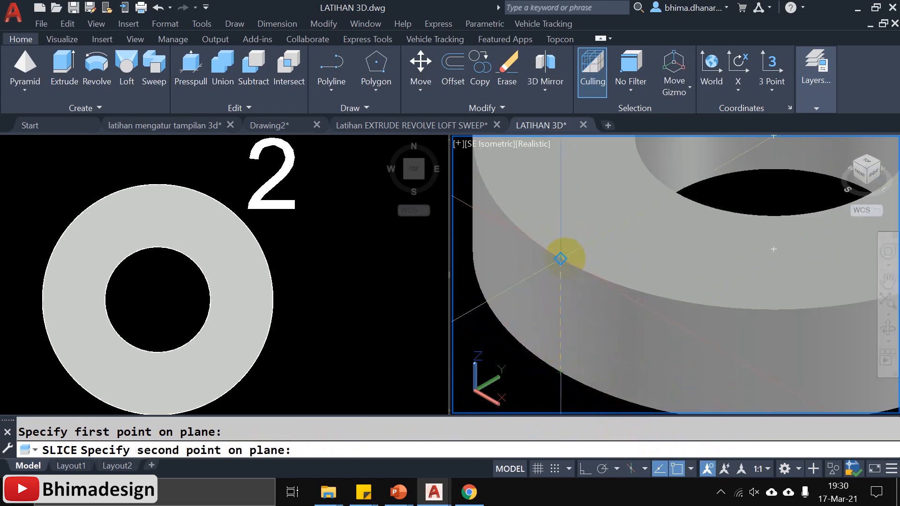
{"action": "left_click", "coordinate": [565, 257]}
{"action": "scroll", "coordinate": [509, 312], "scroll_direction": "down", "scroll_amount": 5}
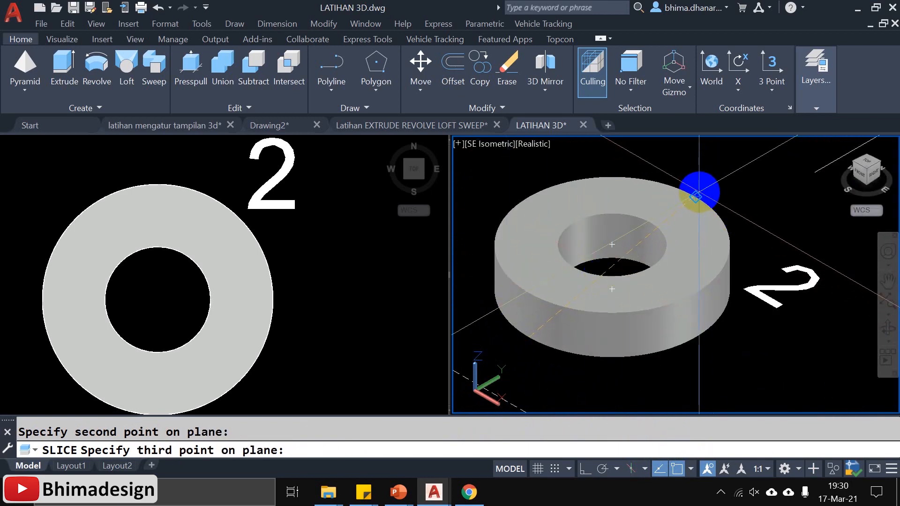
{"action": "left_click", "coordinate": [698, 193]}
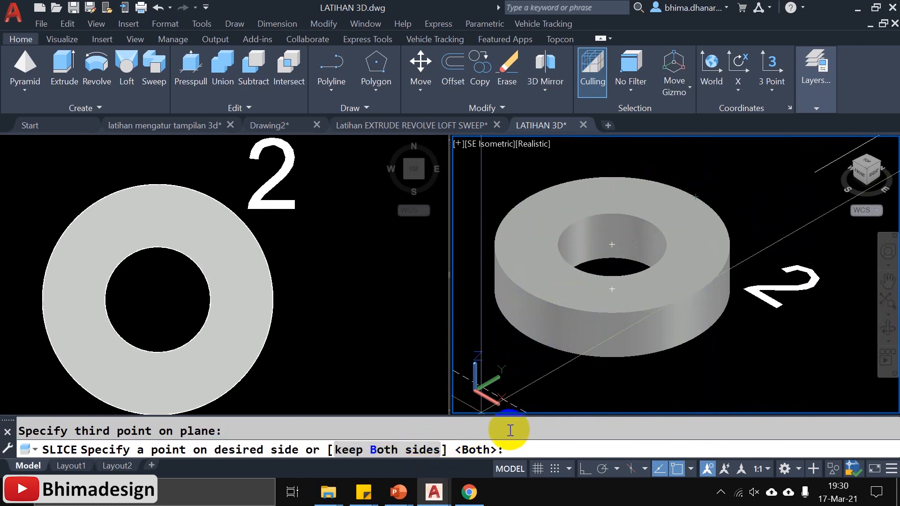
{"action": "left_click", "coordinate": [385, 451]}
Check the east and west halves of ring 2 by selecting each one, and inspect the cut between them.
{"action": "scroll", "coordinate": [582, 287], "scroll_direction": "up", "scroll_amount": 5}
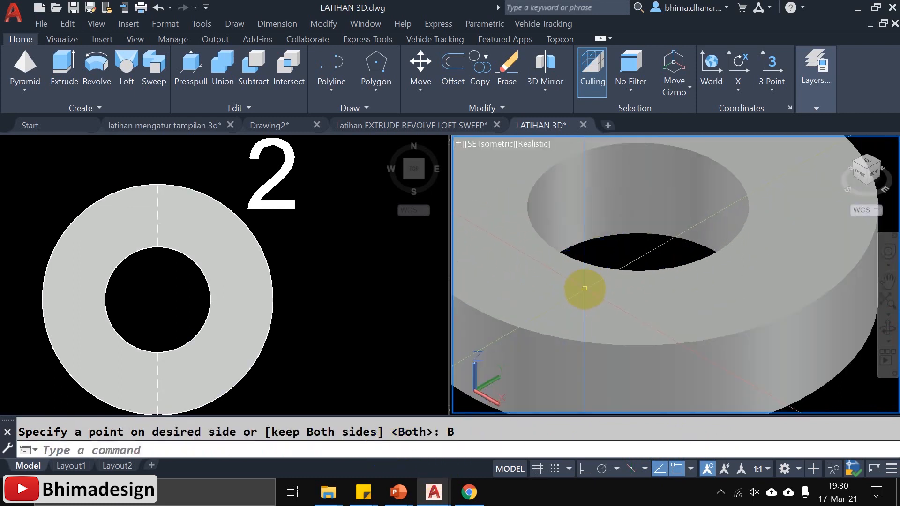
{"action": "scroll", "coordinate": [589, 295], "scroll_direction": "down", "scroll_amount": 3}
{"action": "left_click", "coordinate": [589, 296]}
{"action": "left_click", "coordinate": [539, 233]}
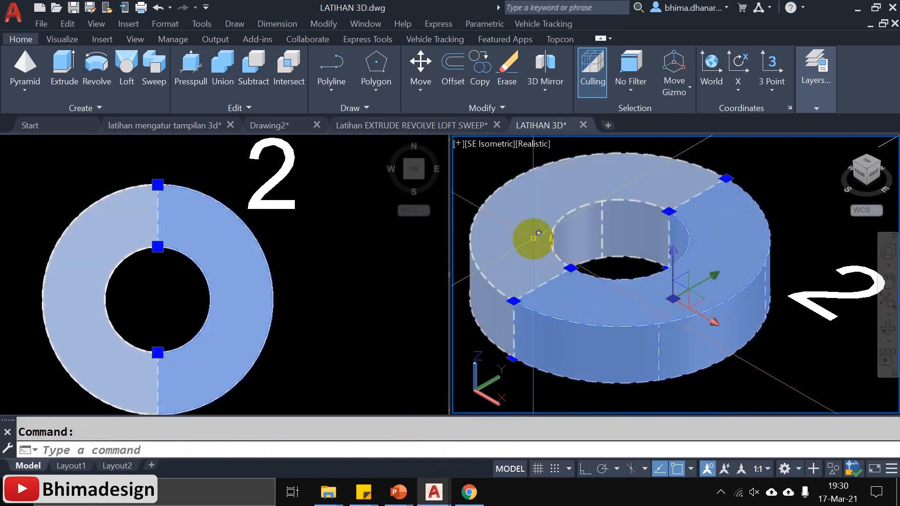
{"action": "key", "text": "Escape"}
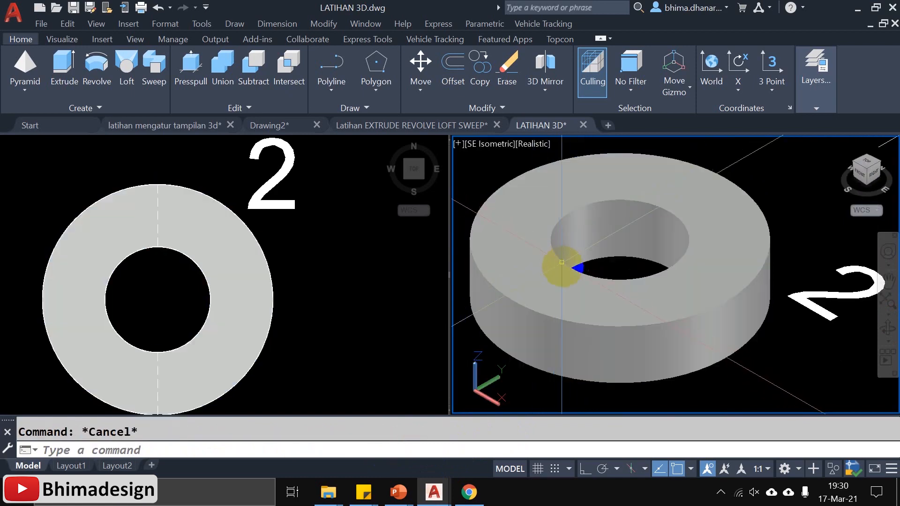
{"action": "left_click", "coordinate": [565, 296]}
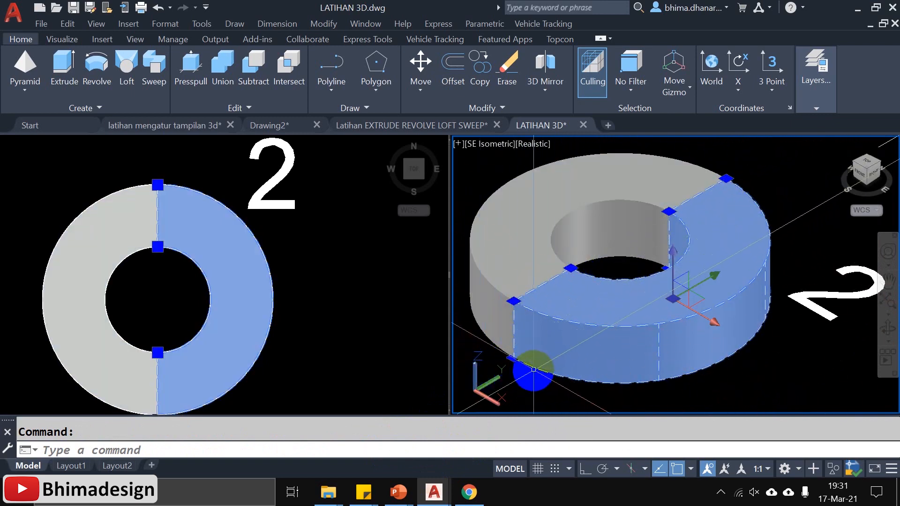
{"action": "left_click", "coordinate": [609, 239]}
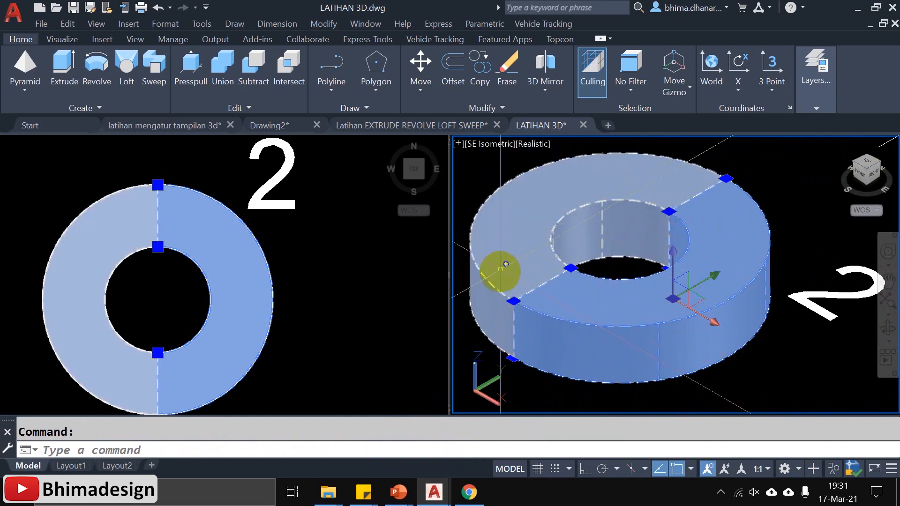
{"action": "key", "text": "Escape"}
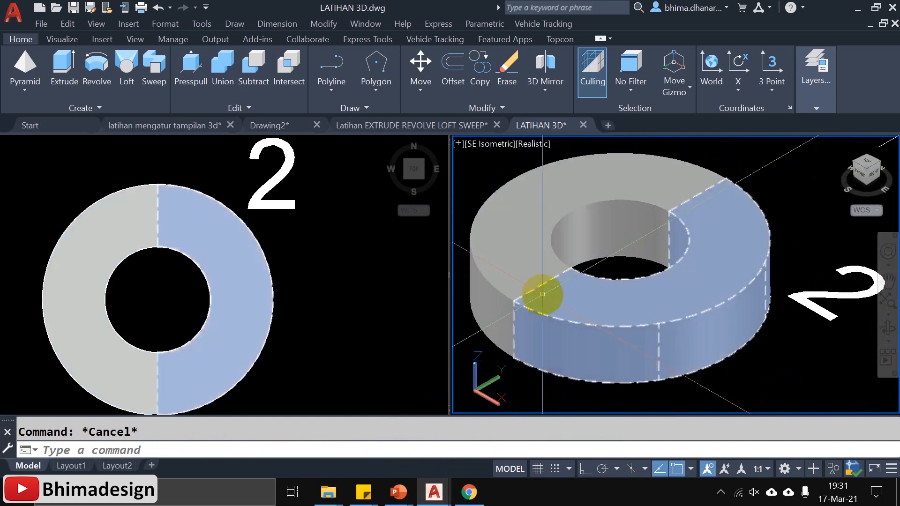
{"action": "mouse_move", "coordinate": [543, 294]}
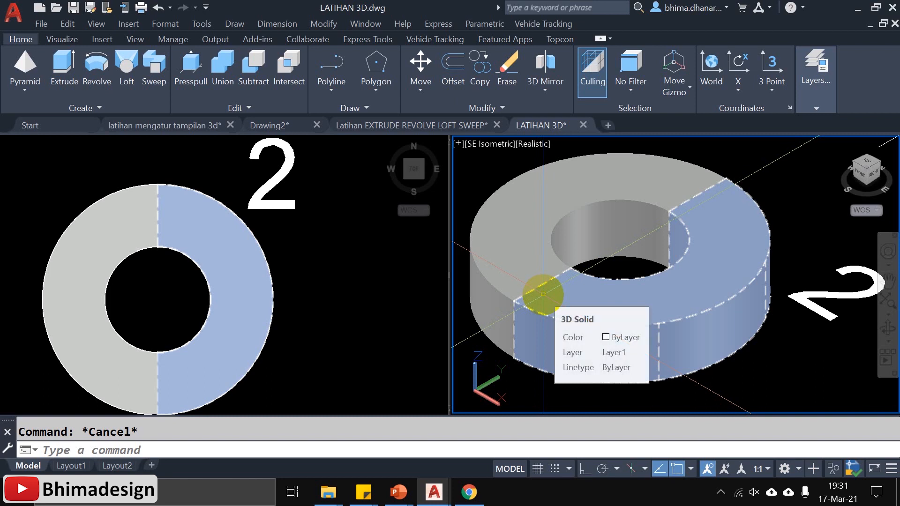
{"action": "mouse_move", "coordinate": [665, 270]}
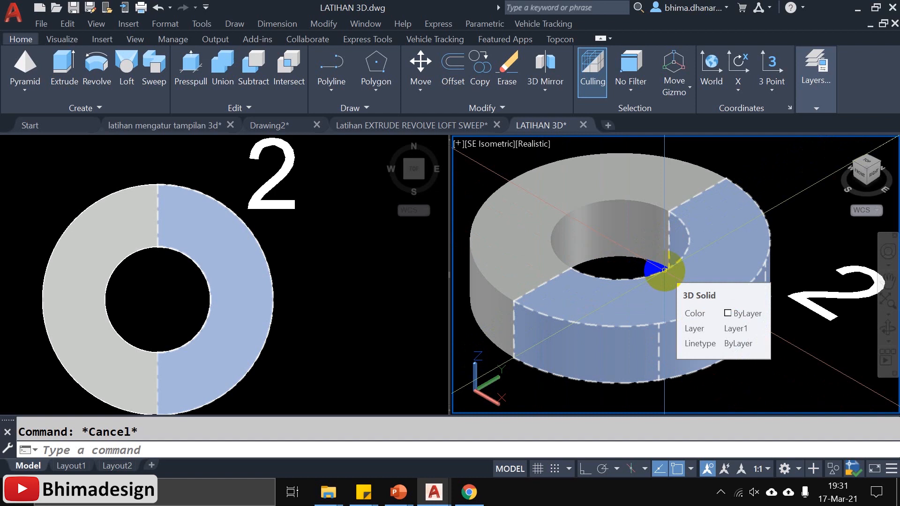
{"action": "scroll", "coordinate": [664, 270], "scroll_direction": "down", "scroll_amount": 2}
{"action": "scroll", "coordinate": [599, 246], "scroll_direction": "up", "scroll_amount": 5}
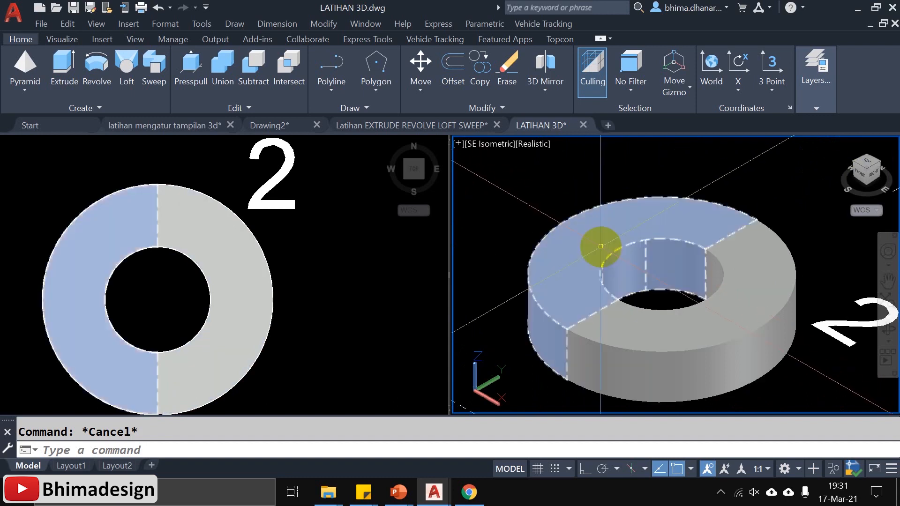
Try to slice the east half of ring 2 with a YZ plane through a point on its inner edge.
{"action": "scroll", "coordinate": [600, 246], "scroll_direction": "down", "scroll_amount": 2}
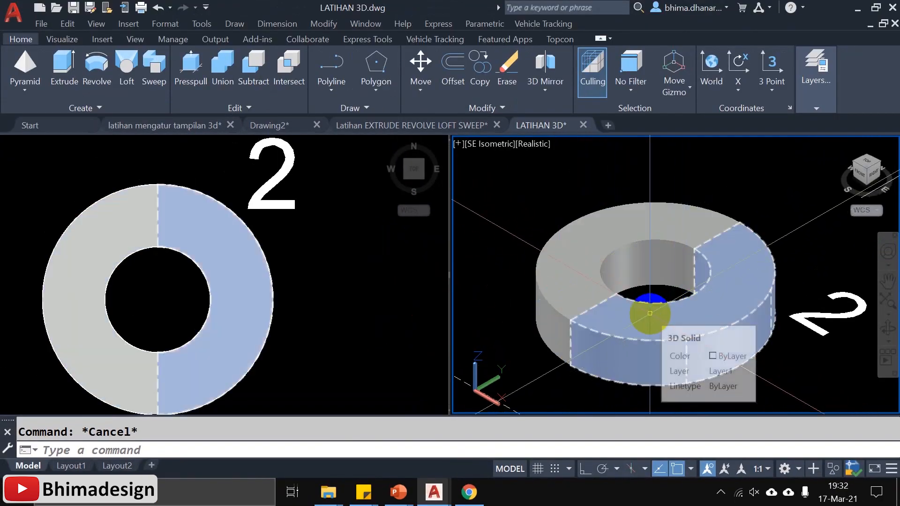
{"action": "scroll", "coordinate": [663, 352], "scroll_direction": "up", "scroll_amount": 2}
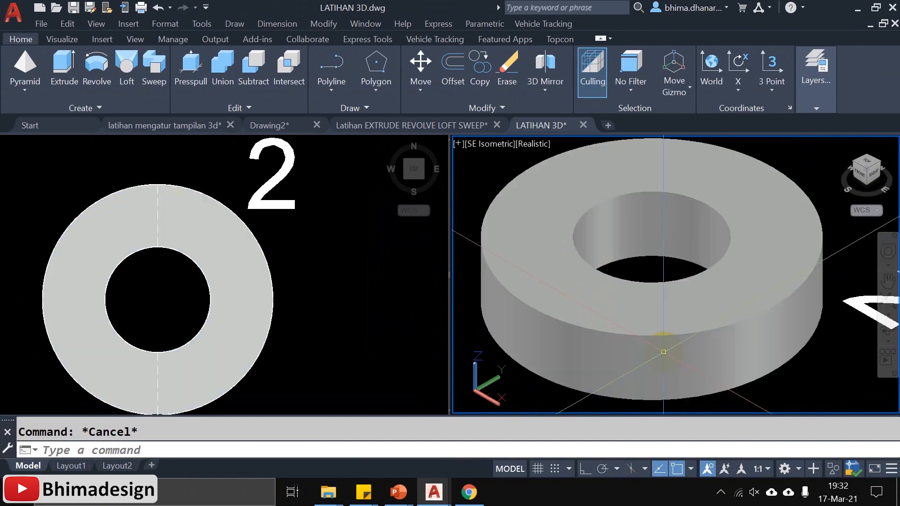
{"action": "middle_click_drag", "start_coordinate": [654, 312], "coordinate": [654, 313]}
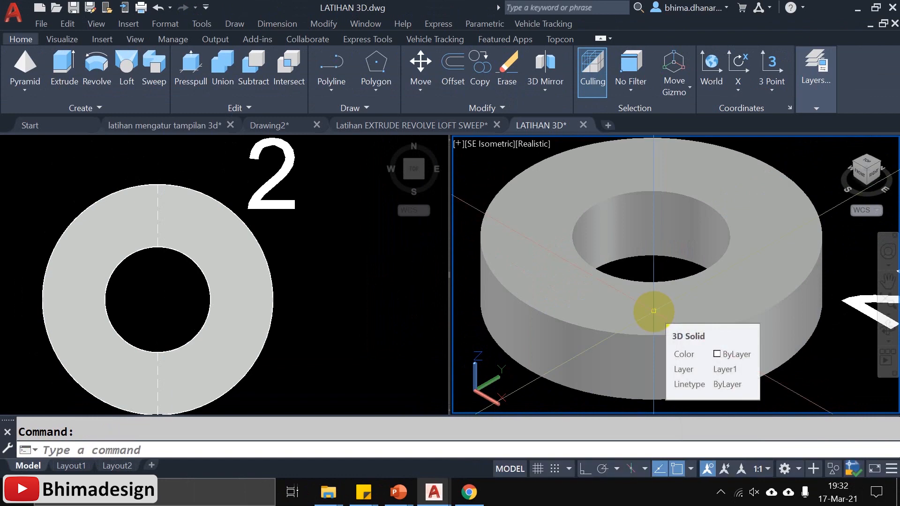
{"action": "middle_click_drag", "start_coordinate": [788, 376], "coordinate": [791, 386]}
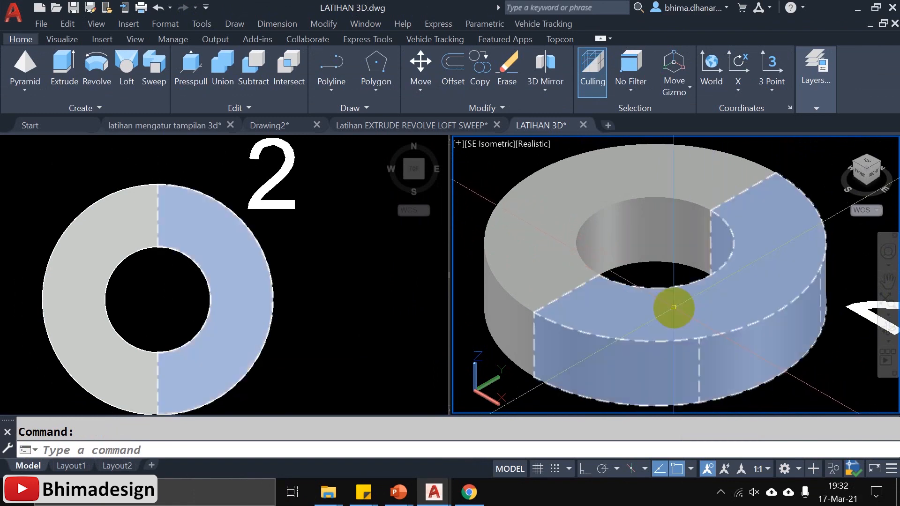
{"action": "mouse_move", "coordinate": [674, 308]}
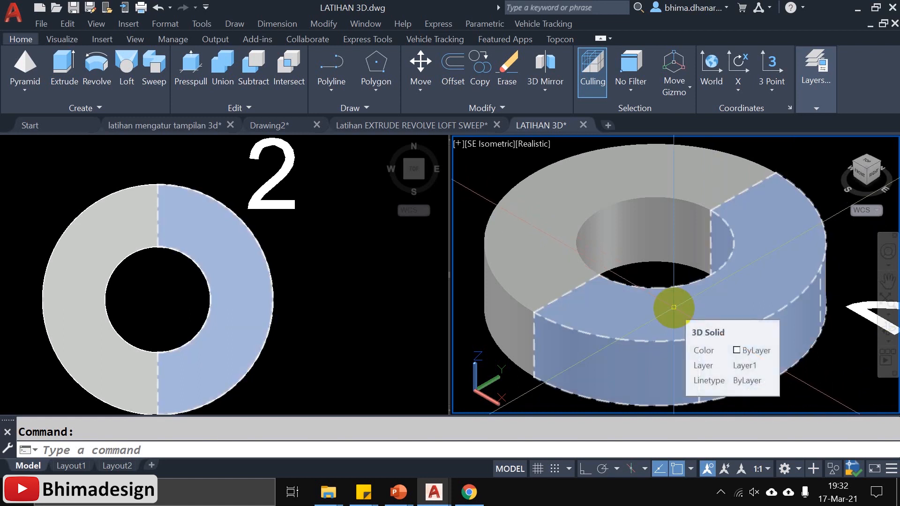
{"action": "type", "text": "sl"}
{"action": "key", "text": "Return"}
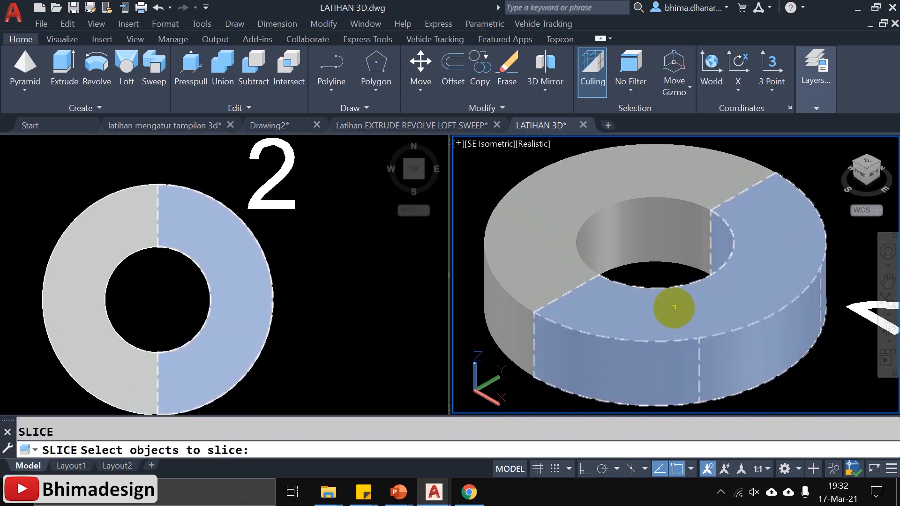
{"action": "left_click", "coordinate": [667, 293]}
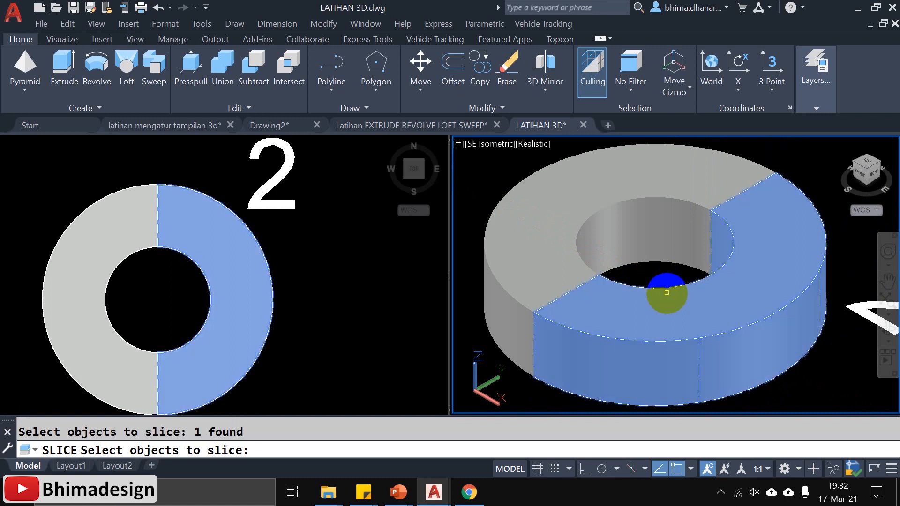
{"action": "key", "text": "Return"}
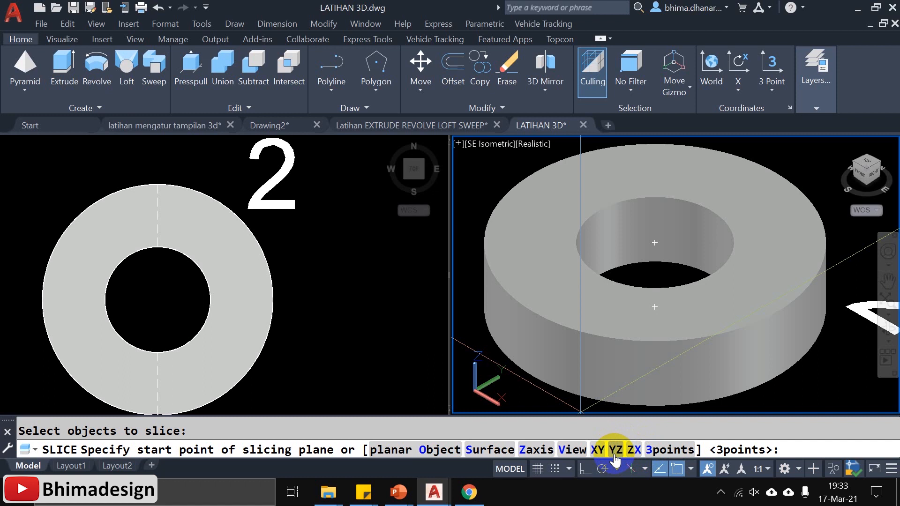
{"action": "type", "text": "YZ"}
{"action": "key", "text": "Return"}
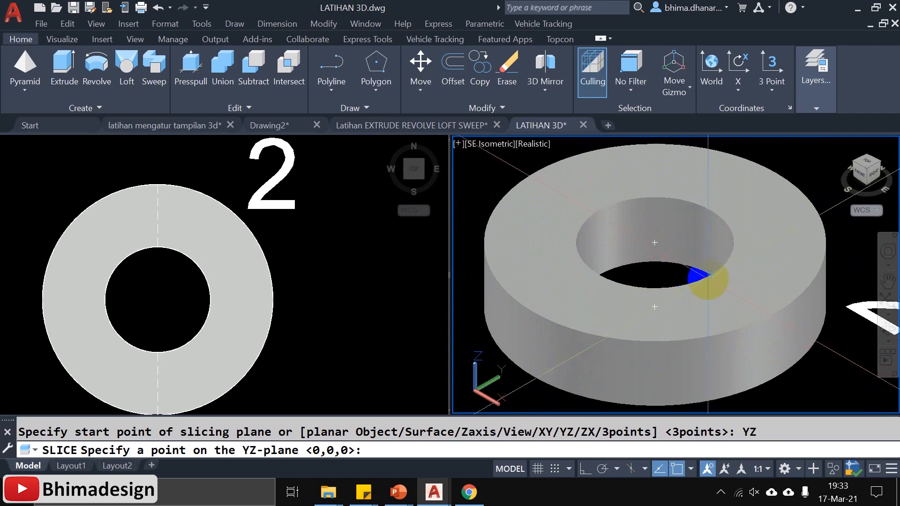
{"action": "left_click", "coordinate": [710, 275]}
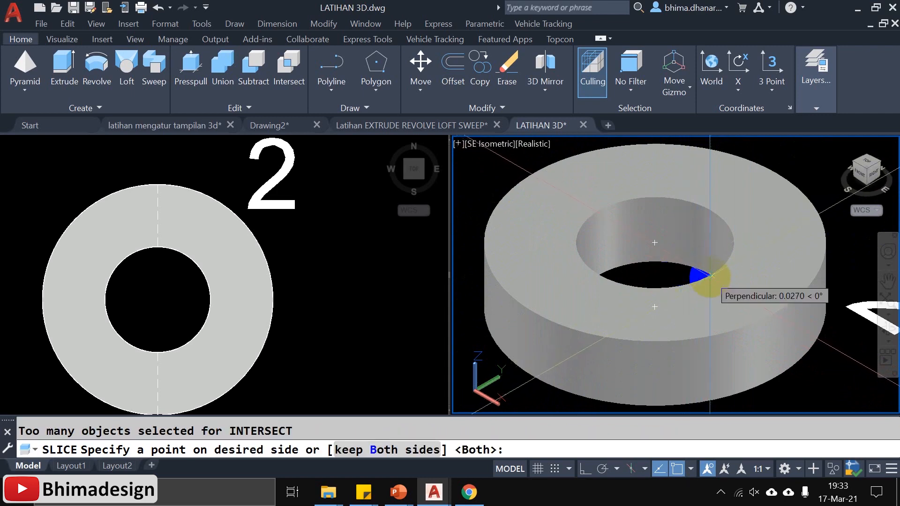
{"action": "left_click", "coordinate": [710, 276]}
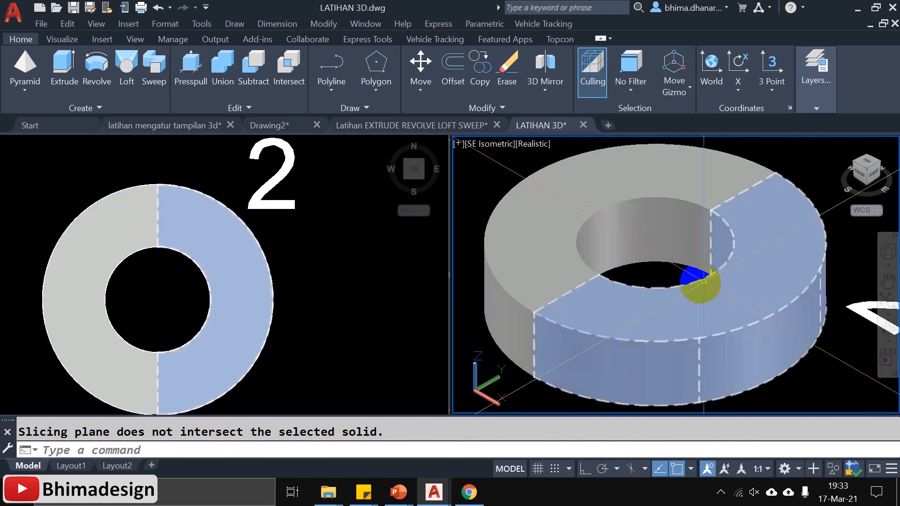
{"action": "key", "text": "Escape"}
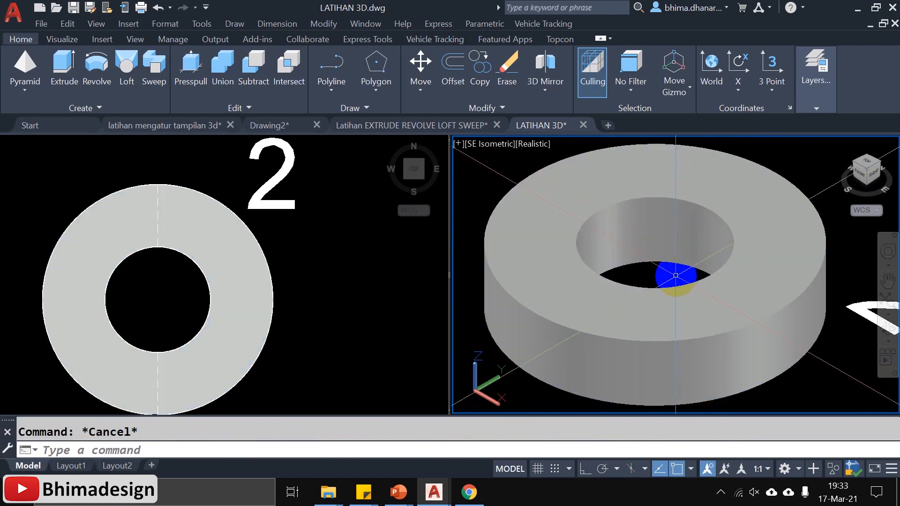
Slice the east half of ring 2 with a ZX plane through the midpoint of its lower outer edge, keeping both sides.
{"action": "type", "text": "SL"}
{"action": "key", "text": "Return"}
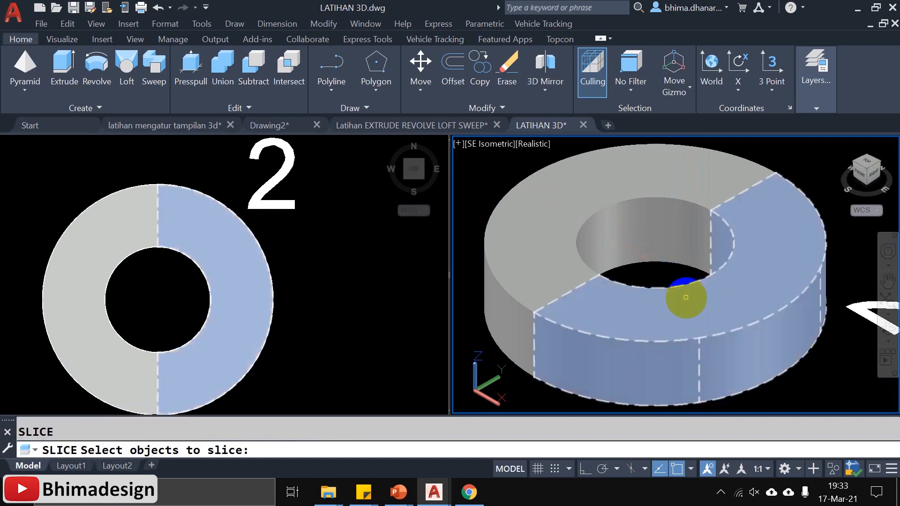
{"action": "left_click", "coordinate": [686, 298]}
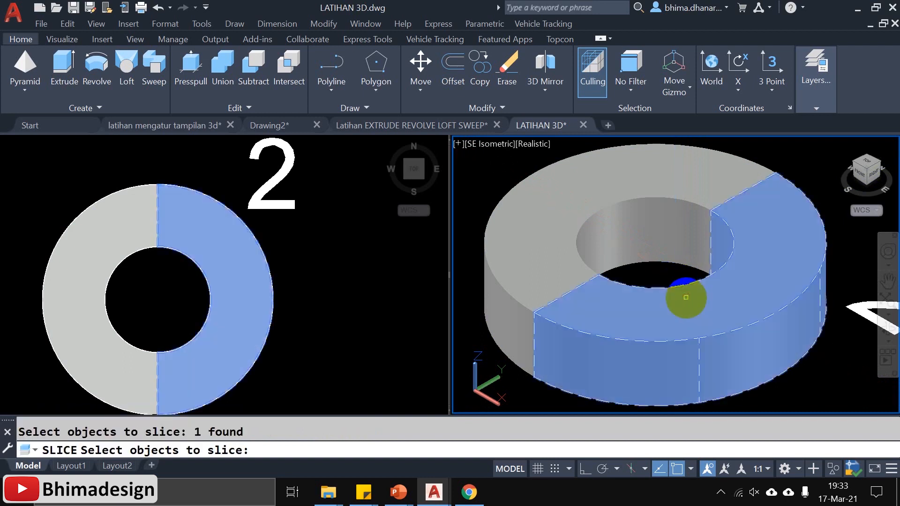
{"action": "key", "text": "Return"}
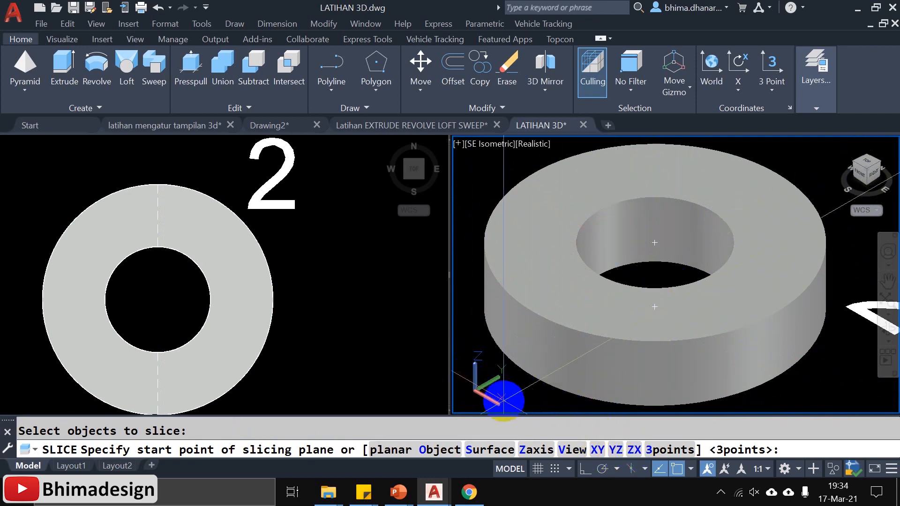
{"action": "left_click", "coordinate": [636, 449]}
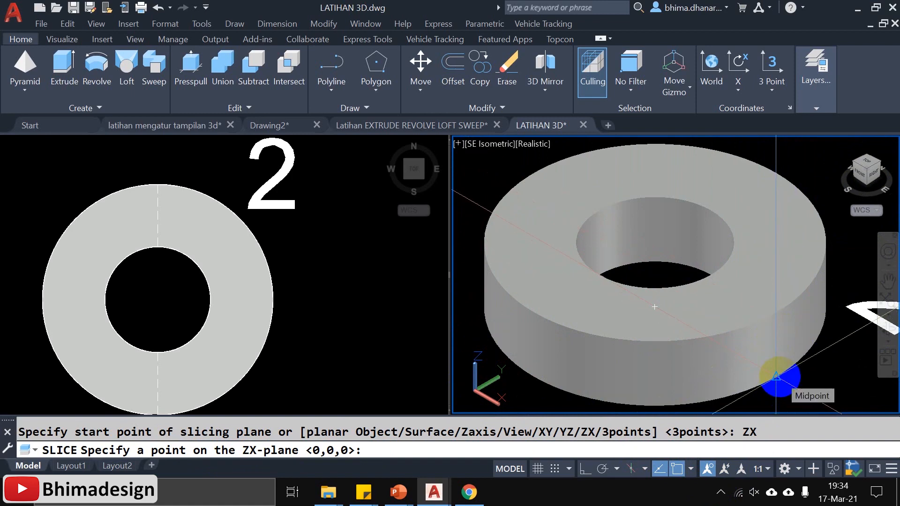
{"action": "left_click", "coordinate": [776, 376]}
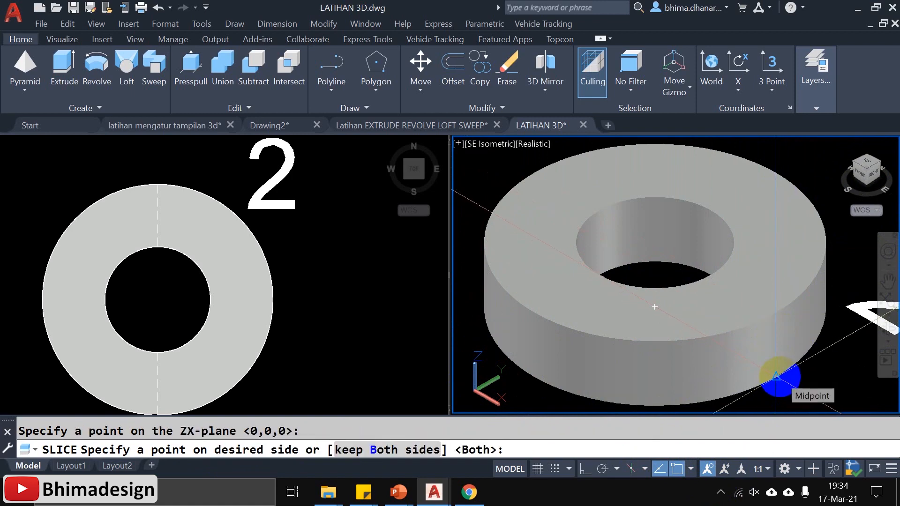
{"action": "key", "text": "Return"}
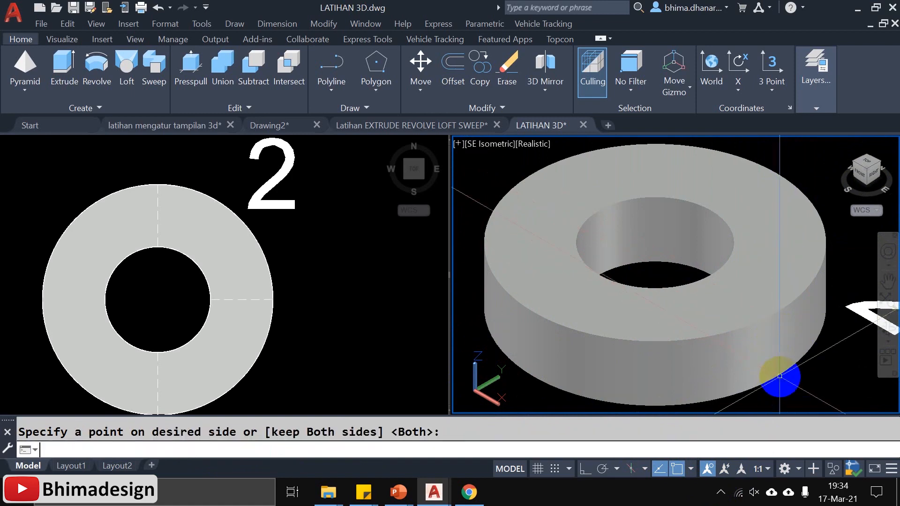
{"action": "key", "text": "Return"}
Check the southeast and northeast quarters of ring 2 by selecting them, and clear the selection.
{"action": "left_click", "coordinate": [686, 294]}
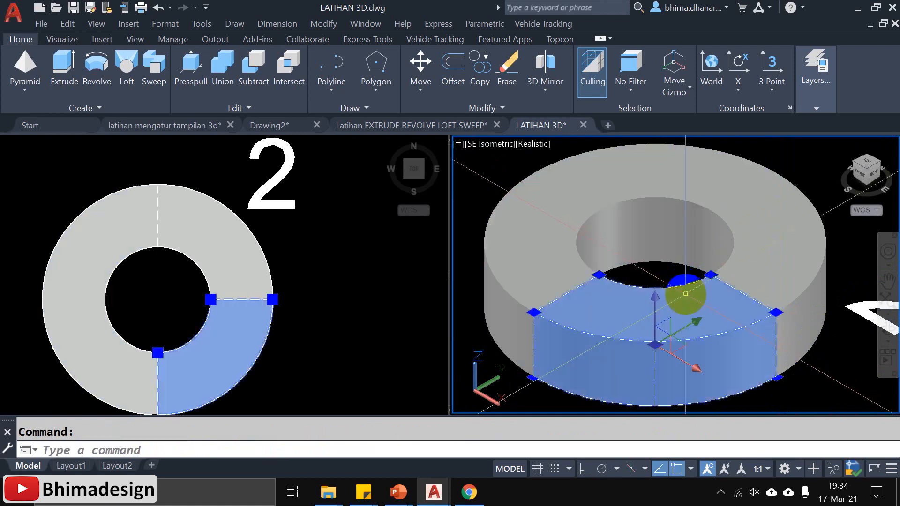
{"action": "left_click", "coordinate": [789, 291]}
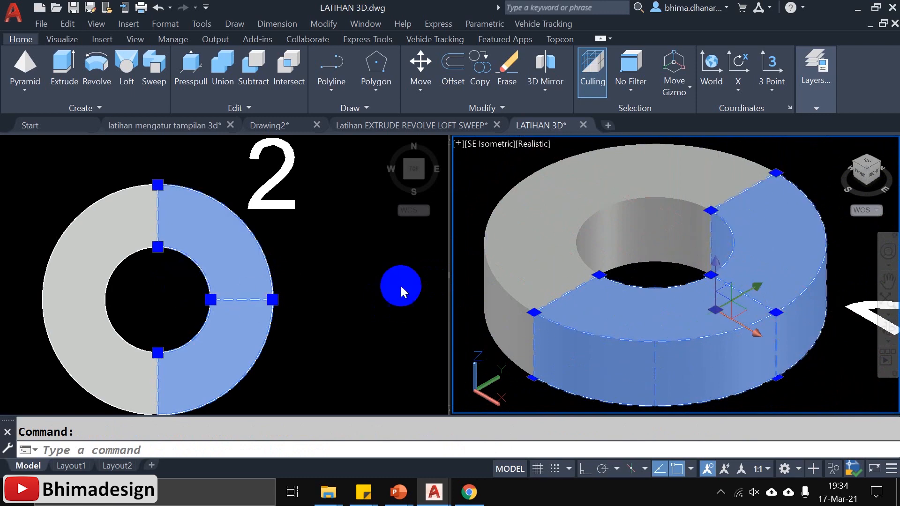
{"action": "key", "text": "Escape"}
{"action": "left_click", "coordinate": [692, 306]}
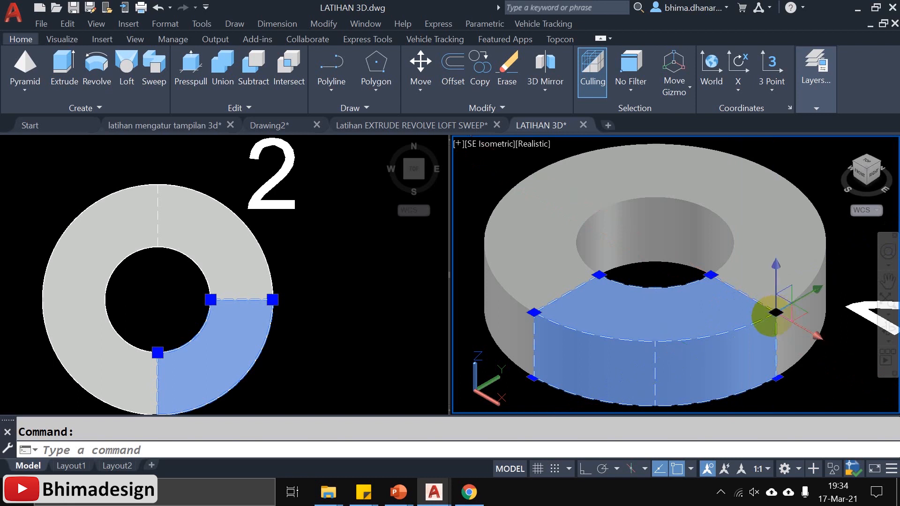
{"action": "key", "text": "Escape"}
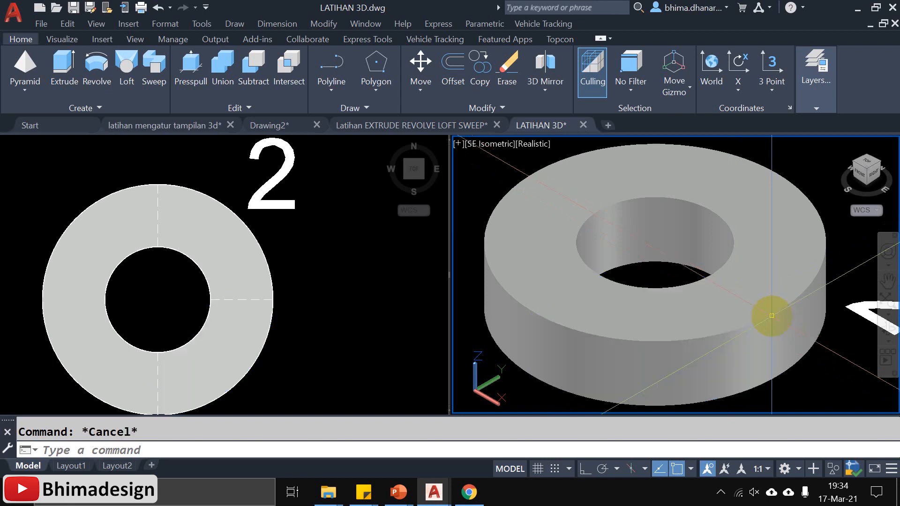
{"action": "left_click", "coordinate": [672, 283]}
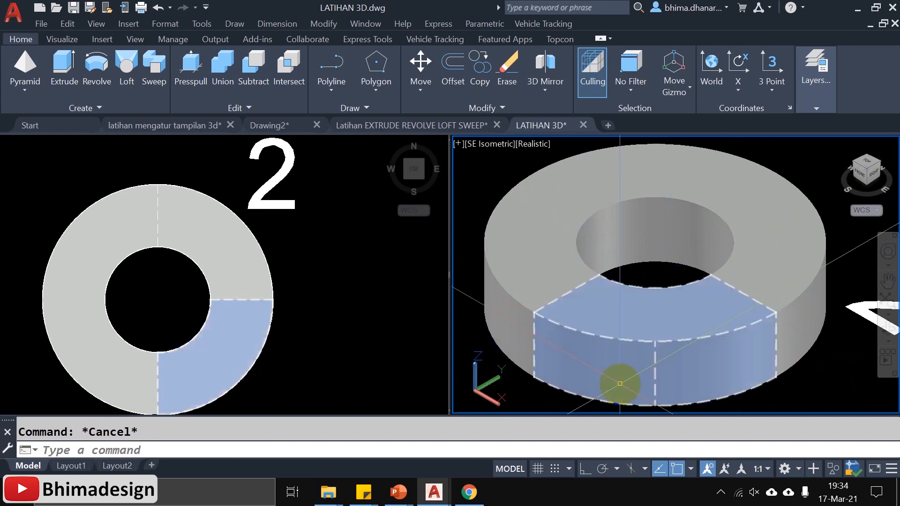
{"action": "scroll", "coordinate": [620, 381], "scroll_direction": "up", "scroll_amount": 2}
{"action": "scroll", "coordinate": [623, 380], "scroll_direction": "down", "scroll_amount": 4}
{"action": "scroll", "coordinate": [516, 357], "scroll_direction": "up", "scroll_amount": 3}
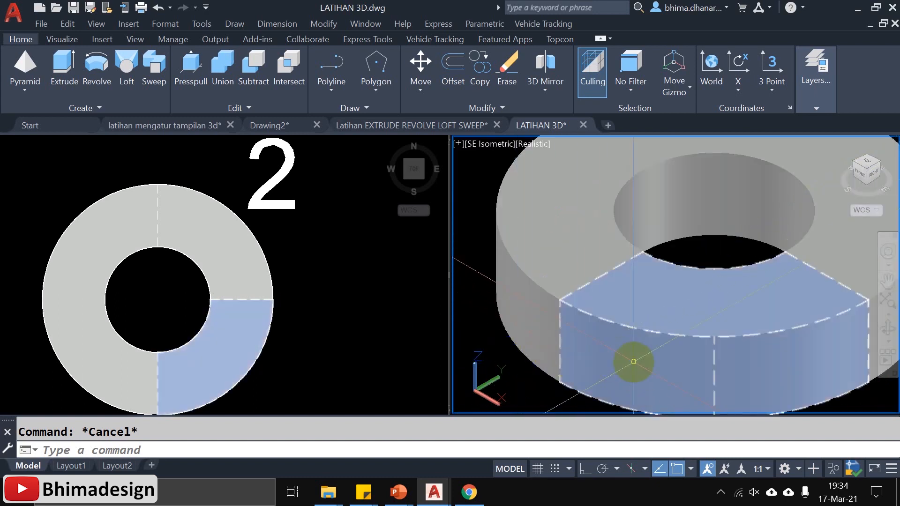
{"action": "middle_click_drag", "start_coordinate": [632, 364], "coordinate": [617, 351]}
{"action": "key", "text": "Escape"}
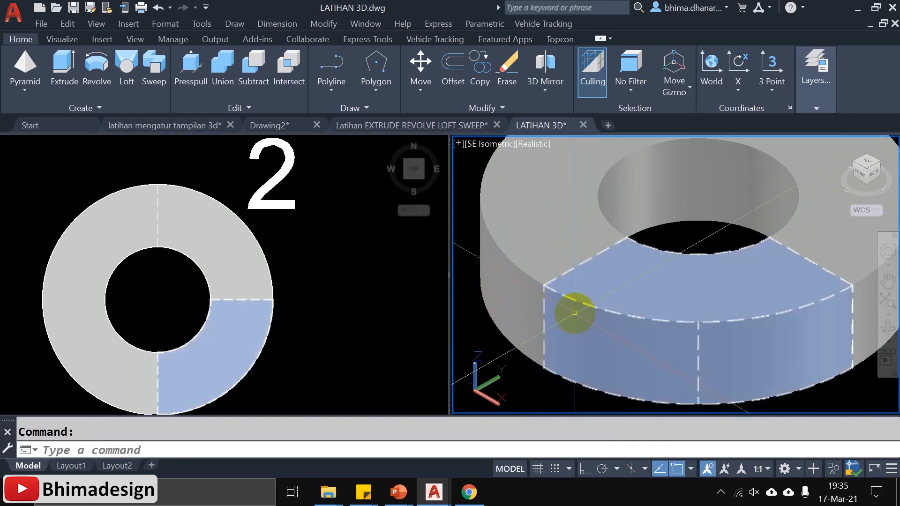
Slice the southeast quarter of ring 2 with an XY plane through the midpoint of its south vertical outer edge, keeping both sides.
{"action": "type", "text": "SL"}
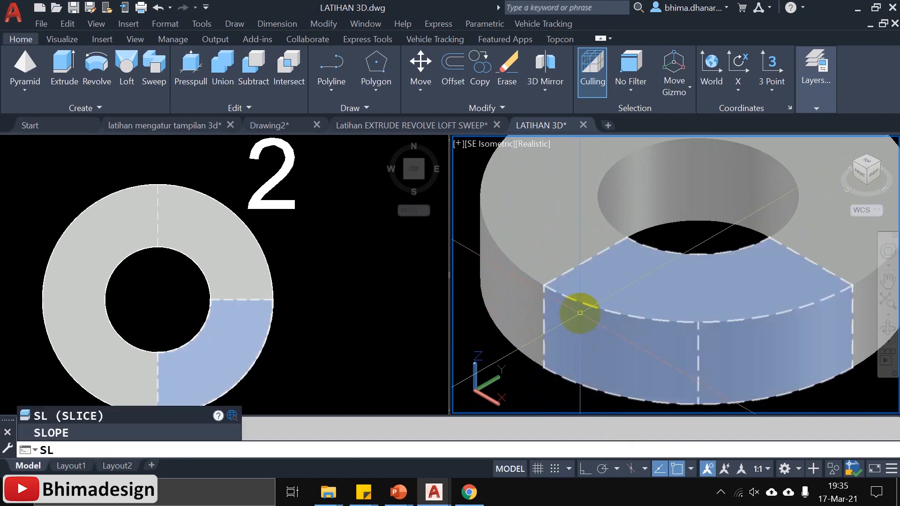
{"action": "key", "text": "Return"}
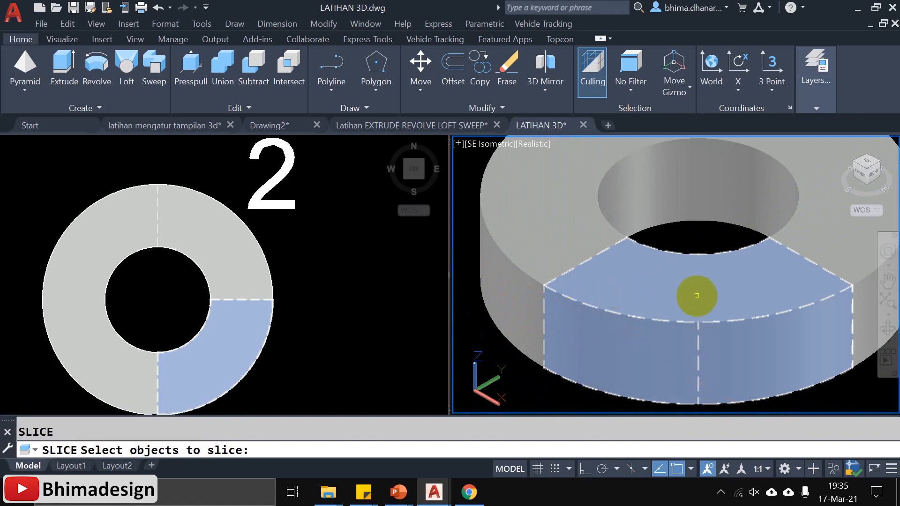
{"action": "left_click", "coordinate": [695, 295]}
{"action": "scroll", "coordinate": [604, 338], "scroll_direction": "down", "scroll_amount": 2}
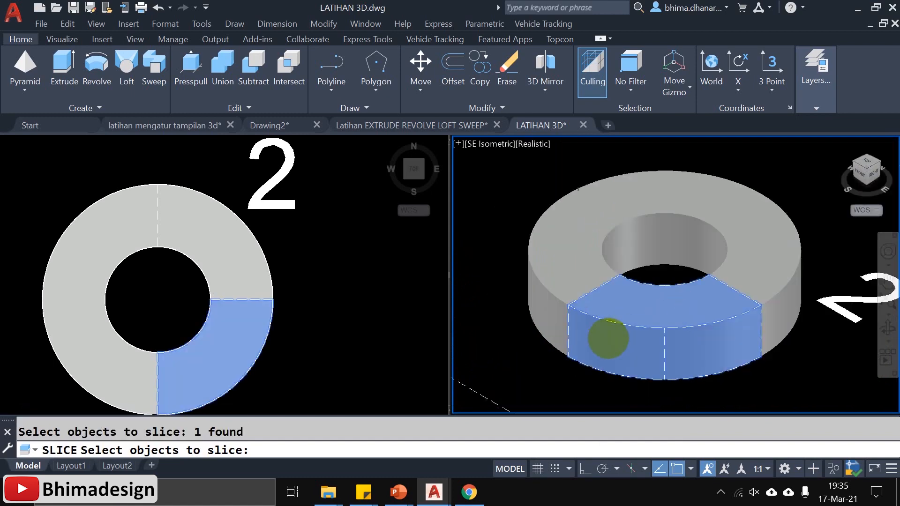
{"action": "scroll", "coordinate": [653, 316], "scroll_direction": "up", "scroll_amount": 2}
{"action": "key", "text": "Return"}
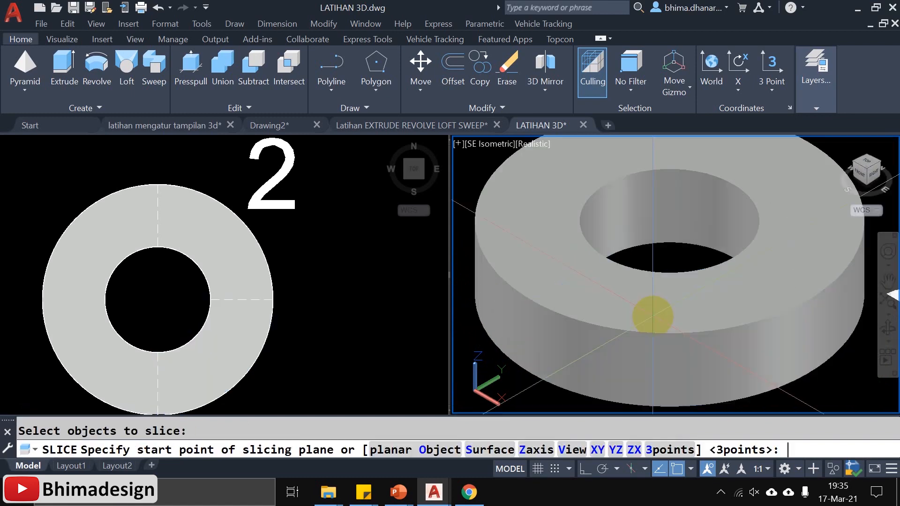
{"action": "left_click", "coordinate": [598, 450]}
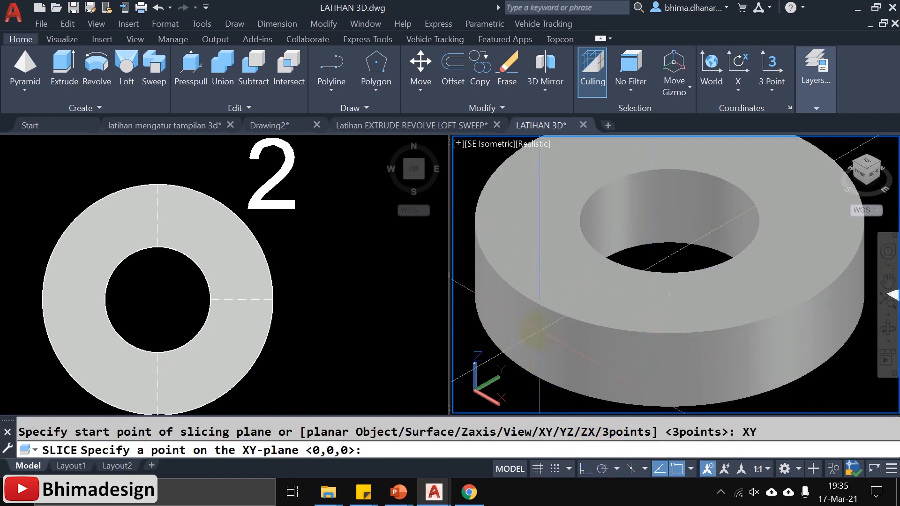
{"action": "scroll", "coordinate": [528, 332], "scroll_direction": "up", "scroll_amount": 2}
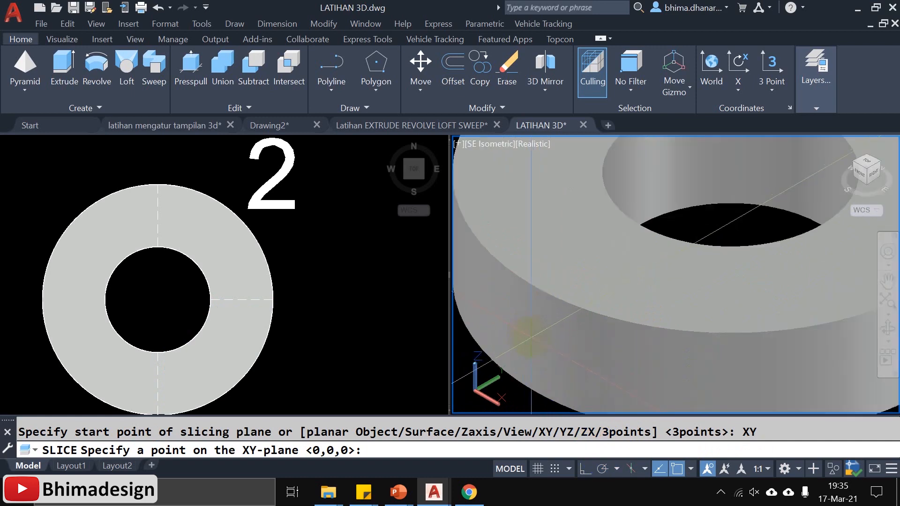
{"action": "left_click", "coordinate": [534, 338]}
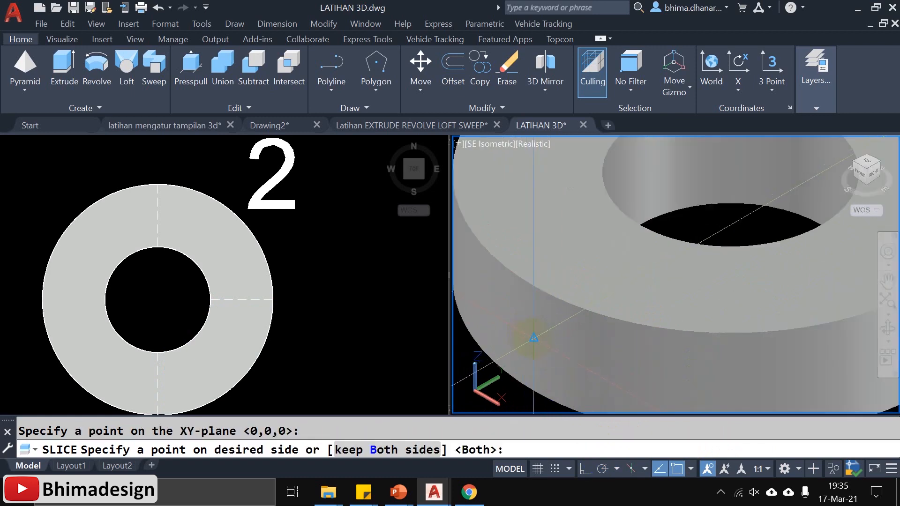
{"action": "scroll", "coordinate": [534, 337], "scroll_direction": "down", "scroll_amount": 2}
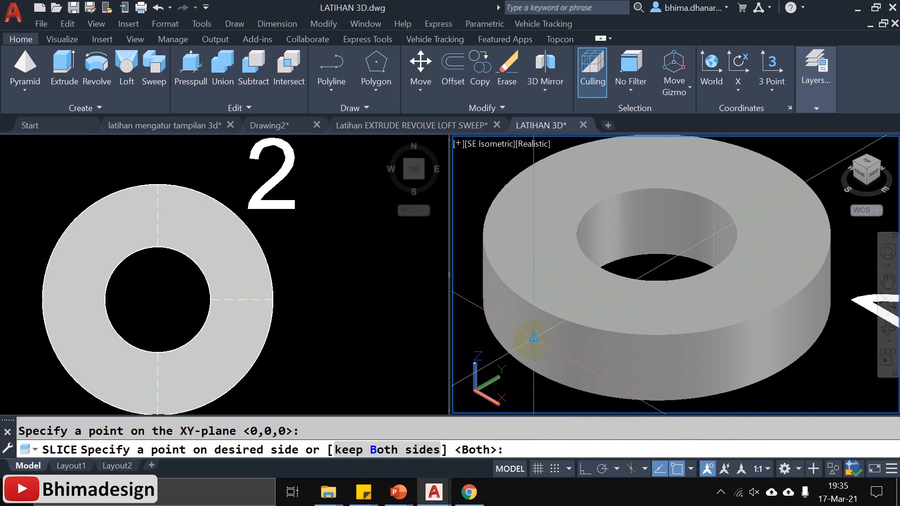
{"action": "key", "text": "Return"}
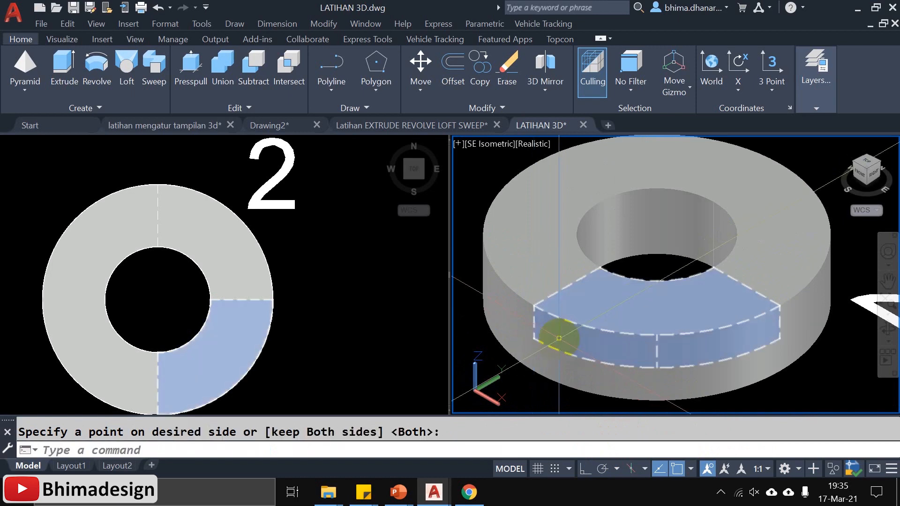
Check the upper segment of ring 2's southeast quarter by selecting it, and clear the selection.
{"action": "scroll", "coordinate": [582, 346], "scroll_direction": "up", "scroll_amount": 2}
{"action": "left_click", "coordinate": [589, 331]}
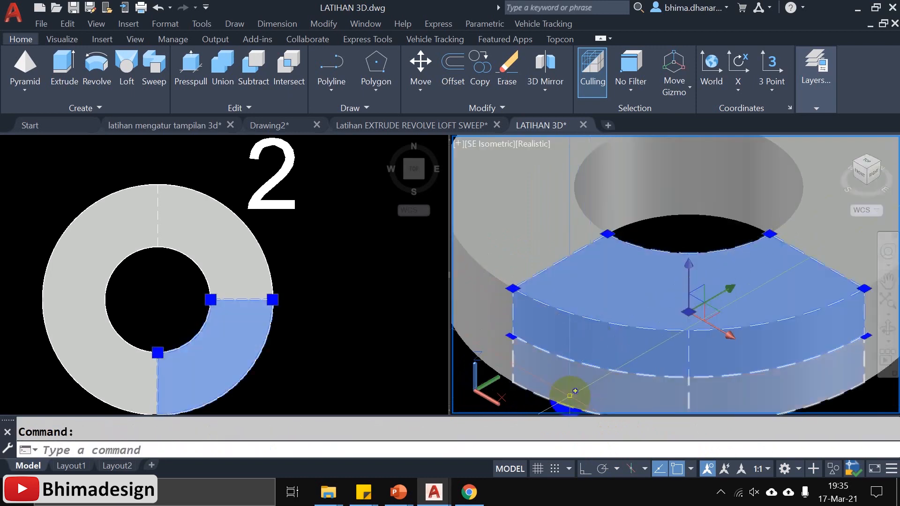
{"action": "scroll", "coordinate": [584, 317], "scroll_direction": "down", "scroll_amount": 2}
{"action": "key", "text": "Escape"}
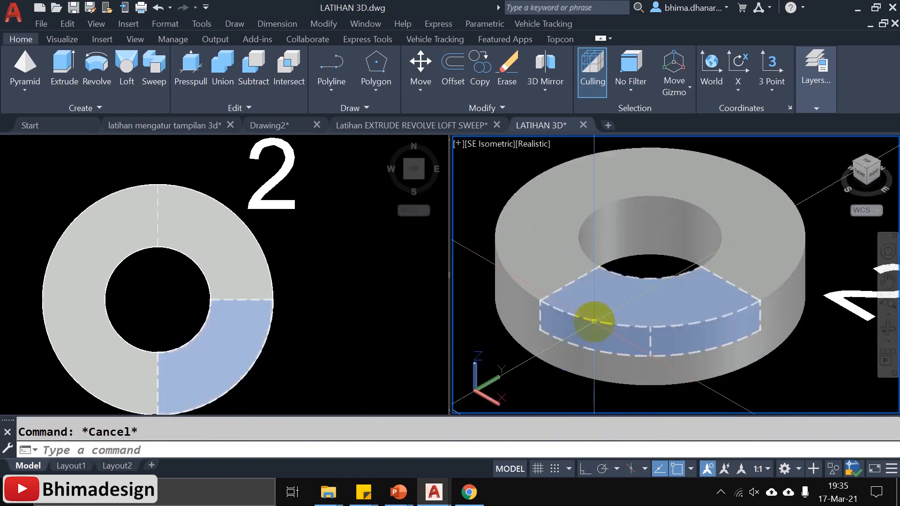
Erase the upper segment of ring 2's southeast quarter, and undo the erasure.
{"action": "left_click", "coordinate": [594, 321]}
{"action": "type", "text": "e"}
{"action": "key", "text": "Return"}
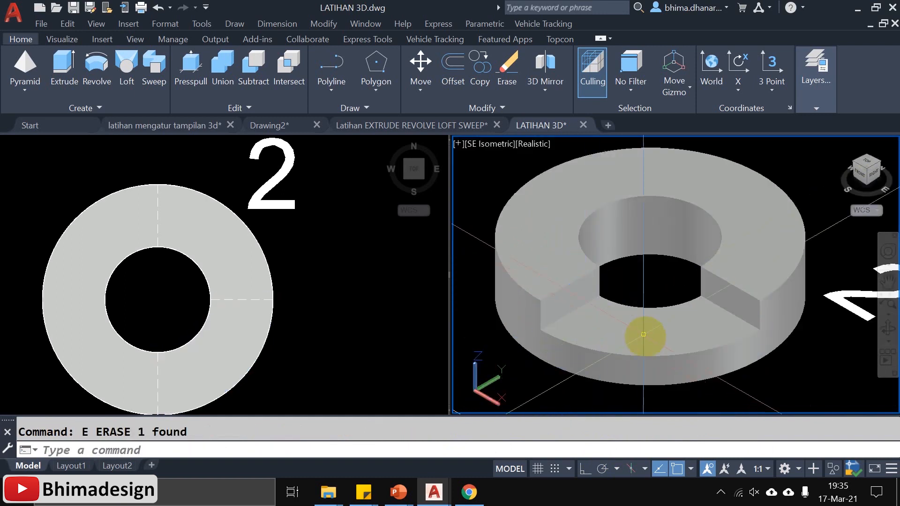
{"action": "key", "text": "ctrl+z"}
{"action": "scroll", "coordinate": [609, 305], "scroll_direction": "up", "scroll_amount": 2}
{"action": "scroll", "coordinate": [626, 289], "scroll_direction": "down", "scroll_amount": 2}
{"action": "key", "text": "Escape"}
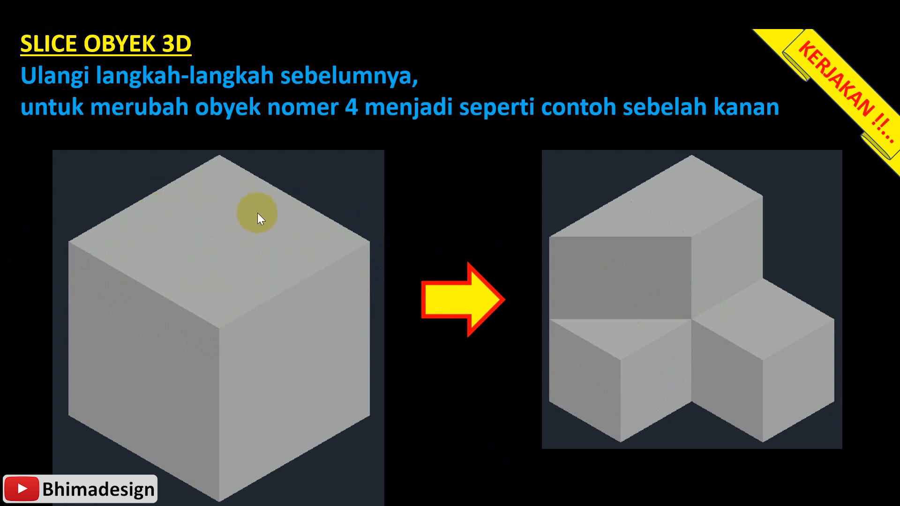
{"action": "left_click", "coordinate": [837, 483]}
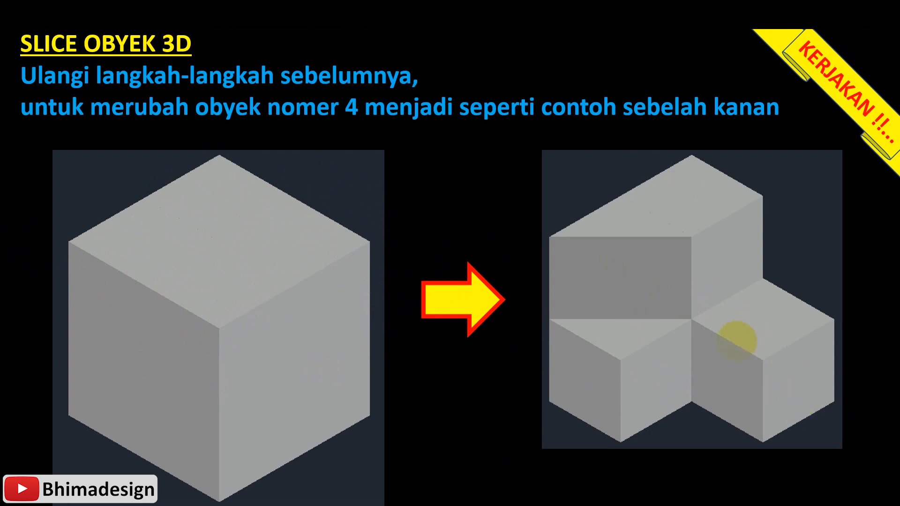
{"action": "left_click", "coordinate": [736, 342]}
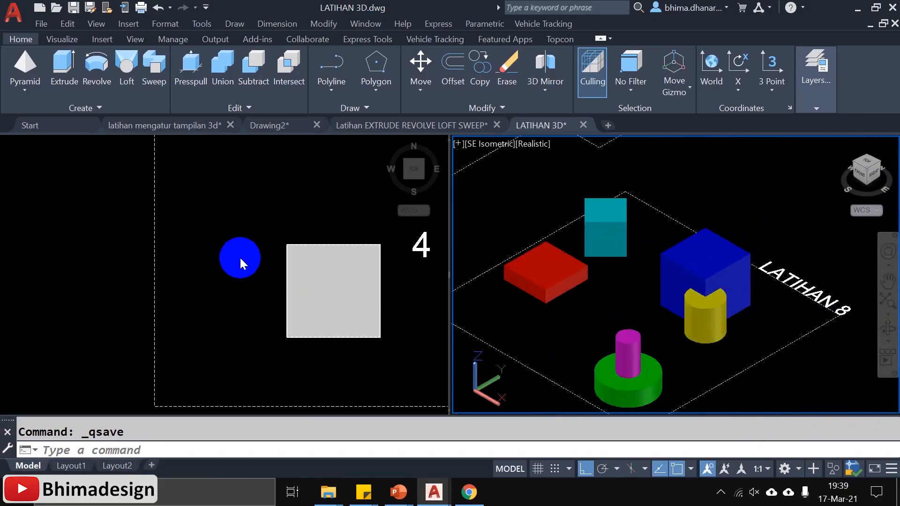
Locate the LATIHAN 8 solids and examine the overlapping blue cube and yellow cylinder in both viewports.
{"action": "scroll", "coordinate": [211, 244], "scroll_direction": "down", "scroll_amount": 8}
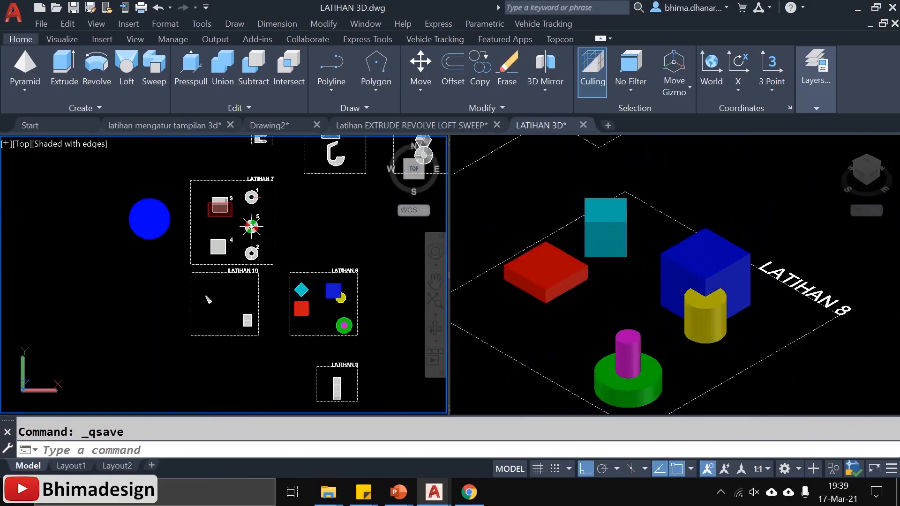
{"action": "scroll", "coordinate": [187, 242], "scroll_direction": "down", "scroll_amount": 2}
{"action": "scroll", "coordinate": [281, 279], "scroll_direction": "up", "scroll_amount": 8}
{"action": "middle_click_drag", "start_coordinate": [168, 305], "coordinate": [203, 279]}
{"action": "left_click", "coordinate": [743, 371]}
{"action": "scroll", "coordinate": [664, 339], "scroll_direction": "up", "scroll_amount": 2}
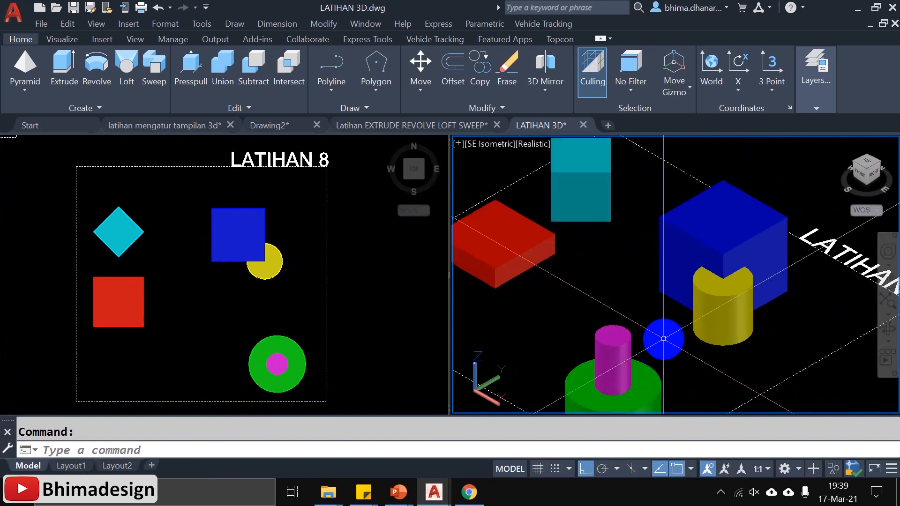
{"action": "middle_click_drag", "start_coordinate": [663, 339], "coordinate": [673, 338]}
{"action": "left_click", "coordinate": [692, 284]}
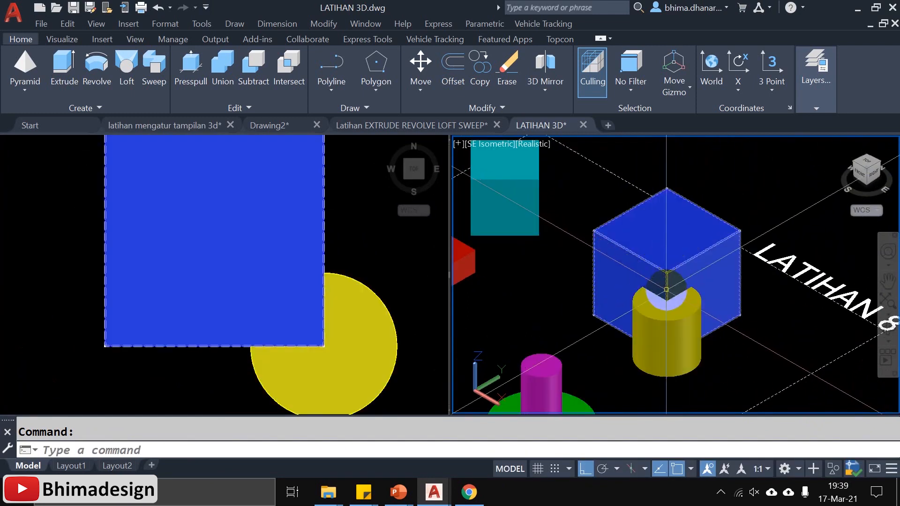
{"action": "scroll", "coordinate": [666, 289], "scroll_direction": "up", "scroll_amount": 2}
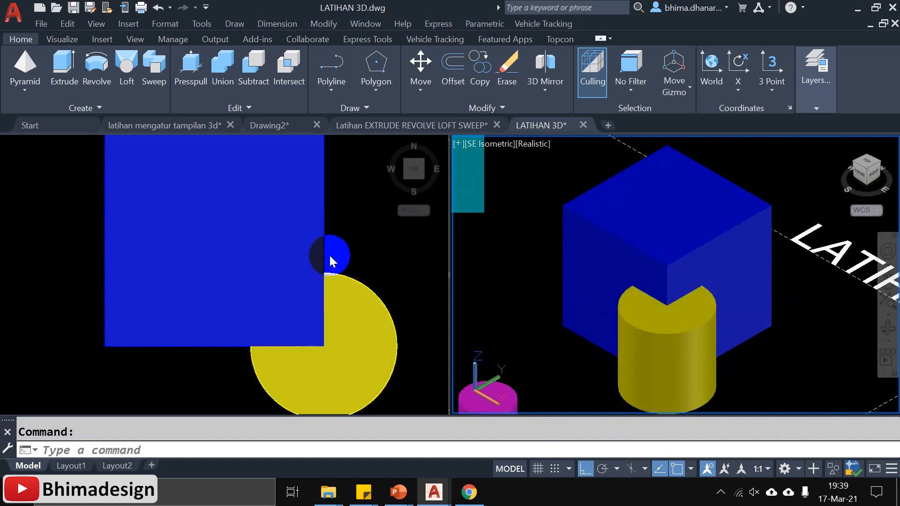
Check the blue cube and the yellow cylinder as separate solids by selecting each in the top and isometric views, clearing the selections.
{"action": "left_click", "coordinate": [344, 232]}
{"action": "scroll", "coordinate": [328, 293], "scroll_direction": "down", "scroll_amount": 3}
{"action": "scroll", "coordinate": [327, 293], "scroll_direction": "up", "scroll_amount": 2}
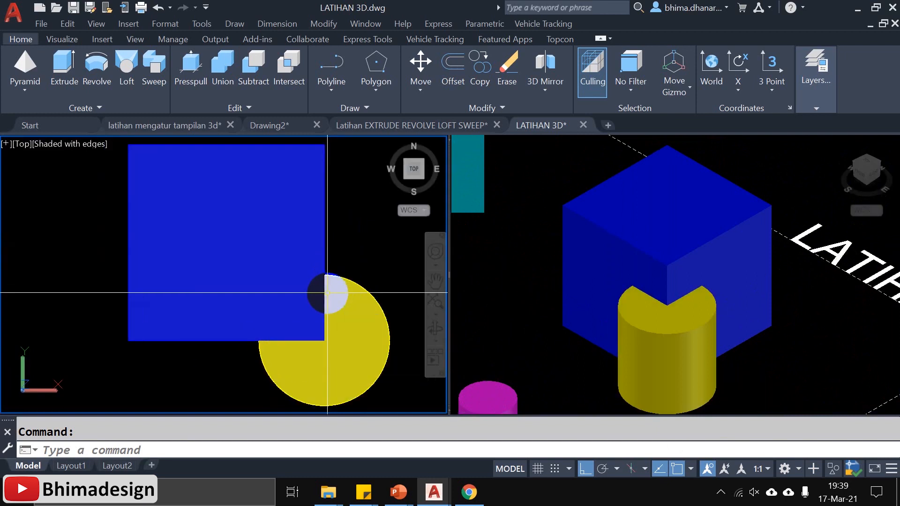
{"action": "left_click", "coordinate": [298, 293]}
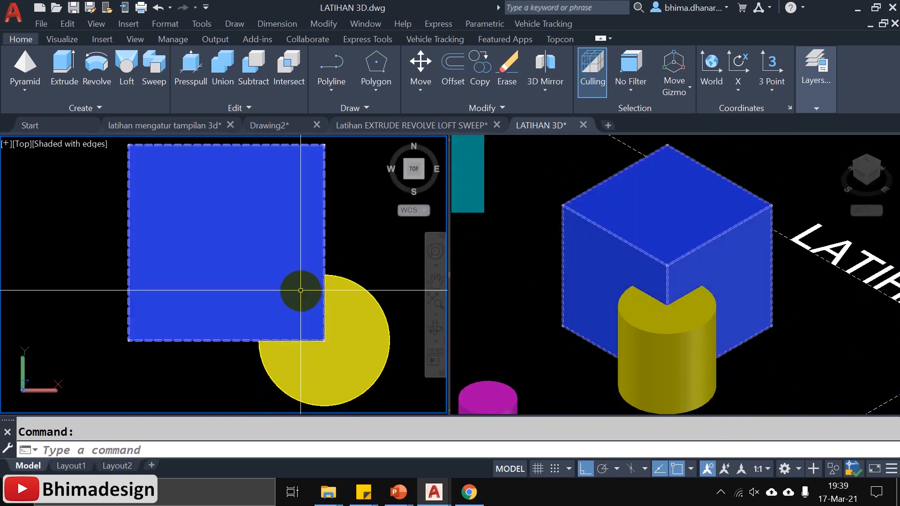
{"action": "key", "text": "Escape"}
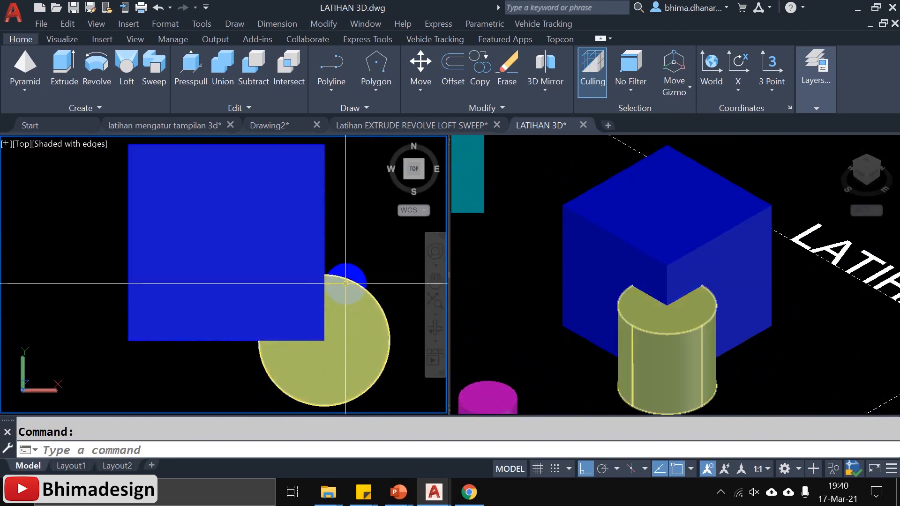
{"action": "left_click", "coordinate": [347, 280]}
{"action": "left_click", "coordinate": [327, 250]}
{"action": "left_click", "coordinate": [644, 332]}
{"action": "key", "text": "Escape"}
{"action": "key", "text": "Escape"}
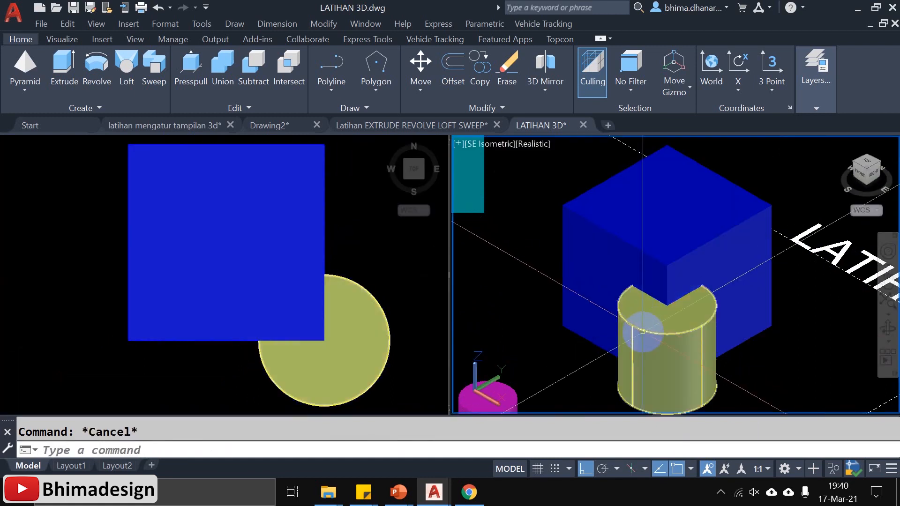
{"action": "left_click", "coordinate": [642, 332]}
{"action": "key", "text": "Escape"}
{"action": "left_click", "coordinate": [597, 239]}
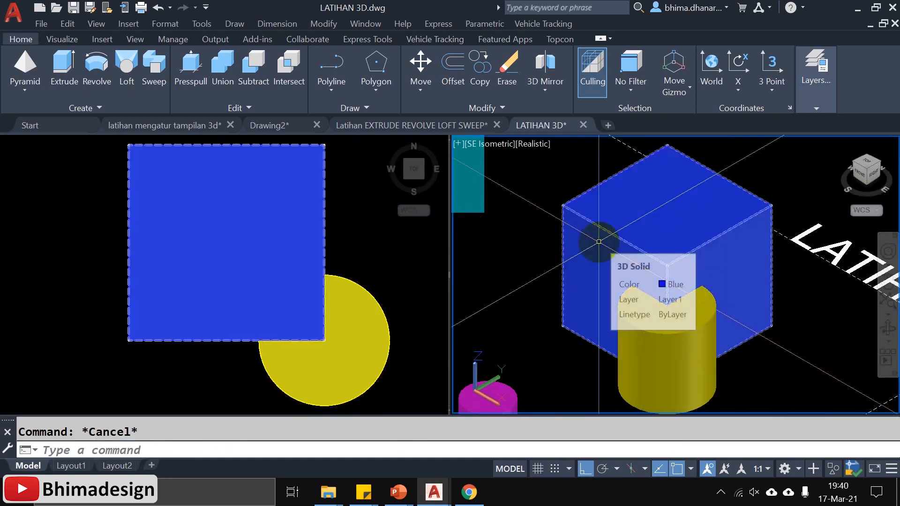
Subtract the yellow cylinder from the blue cube in LATIHAN 8.
{"action": "type", "text": "SUBTRAC"}
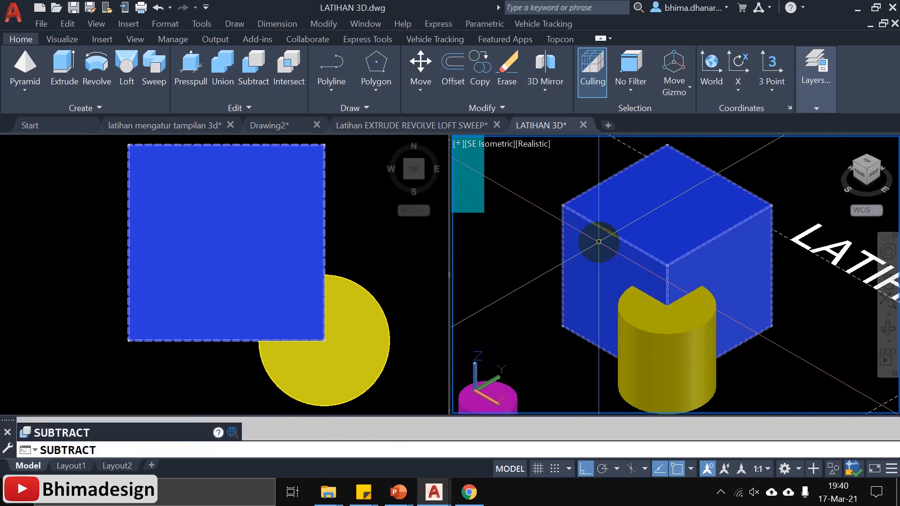
{"action": "type", "text": "T"}
{"action": "key", "text": "Return"}
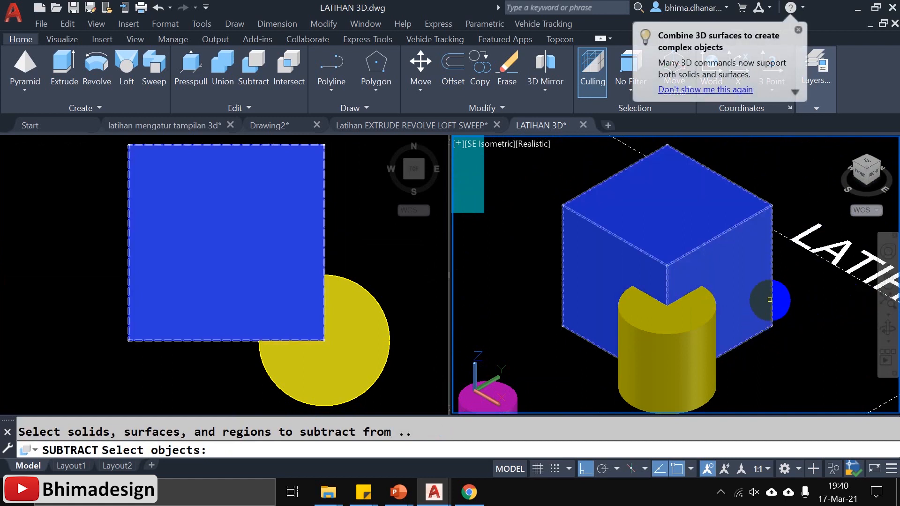
{"action": "left_click", "coordinate": [769, 299]}
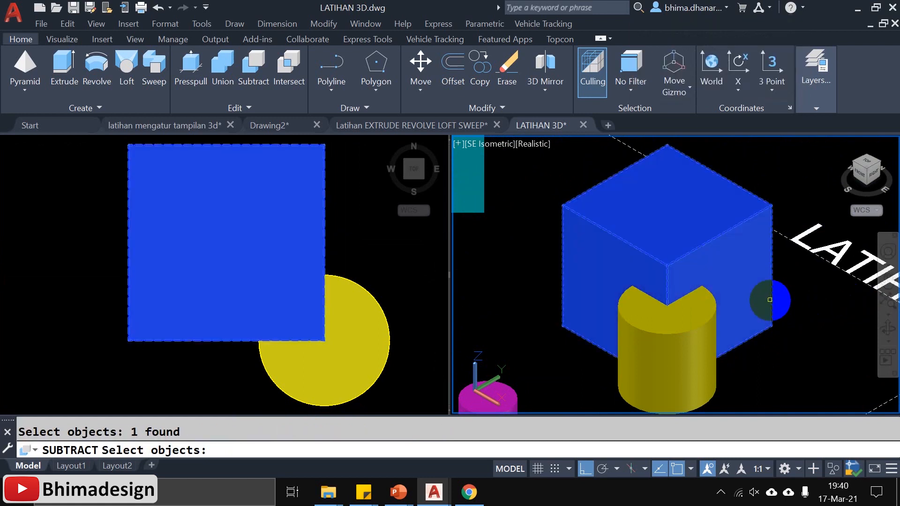
{"action": "key", "text": "Return"}
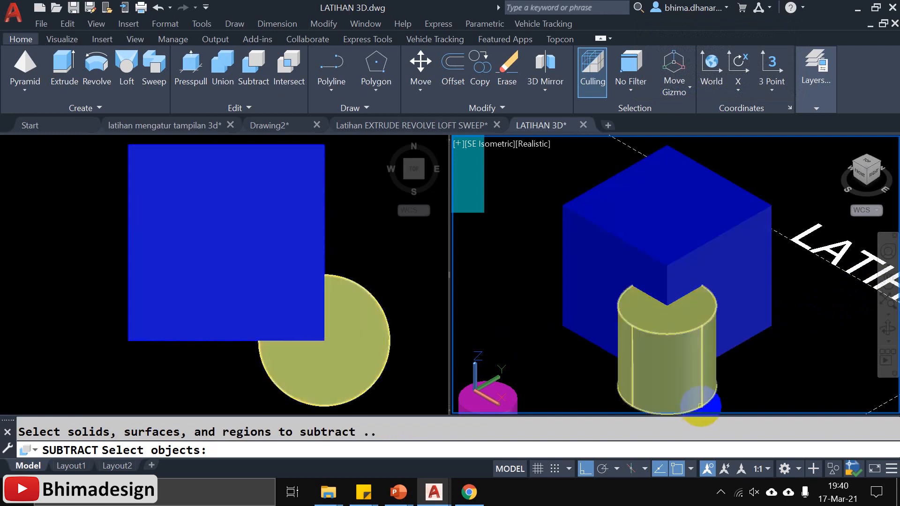
{"action": "left_click", "coordinate": [701, 402]}
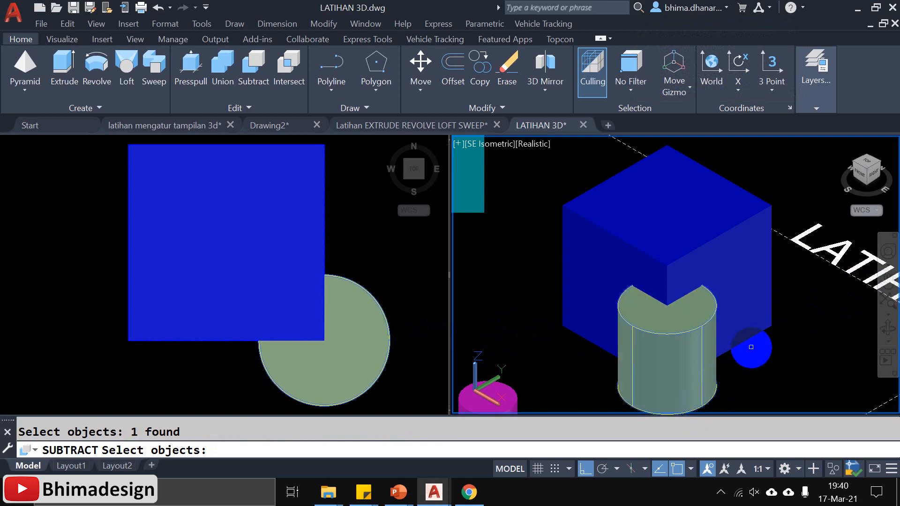
{"action": "key", "text": "Return"}
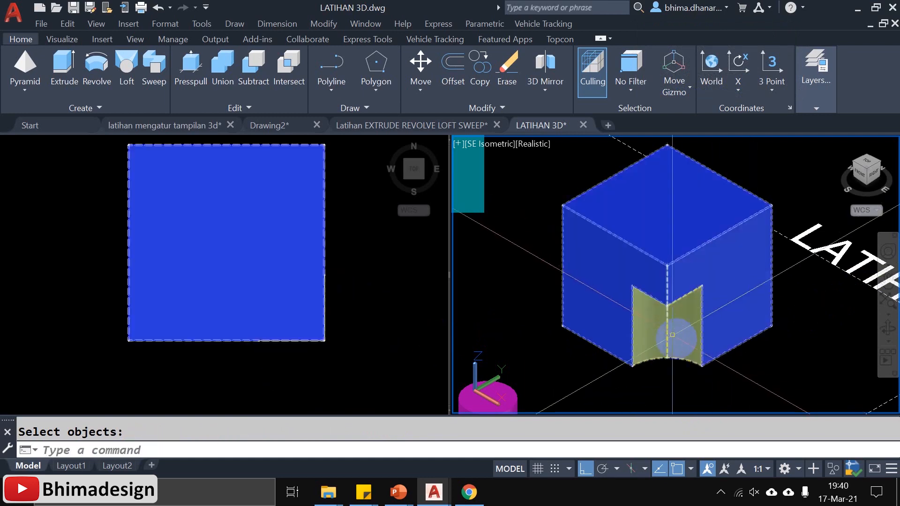
Examine the curved cutout at the blue cube's lower corner from near and far.
{"action": "scroll", "coordinate": [694, 352], "scroll_direction": "up", "scroll_amount": 3}
{"action": "scroll", "coordinate": [595, 300], "scroll_direction": "down", "scroll_amount": 4}
{"action": "scroll", "coordinate": [572, 210], "scroll_direction": "up", "scroll_amount": 3}
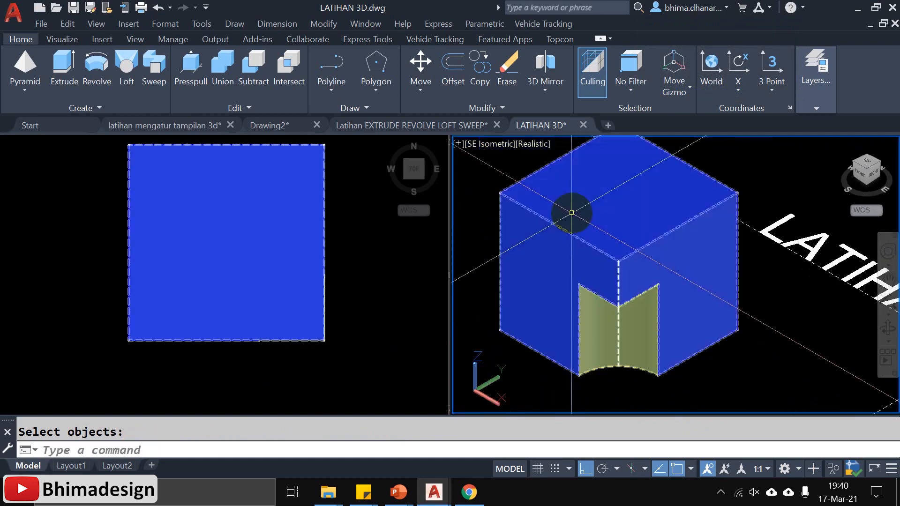
{"action": "scroll", "coordinate": [543, 328], "scroll_direction": "down", "scroll_amount": 2}
{"action": "scroll", "coordinate": [610, 389], "scroll_direction": "up", "scroll_amount": 4}
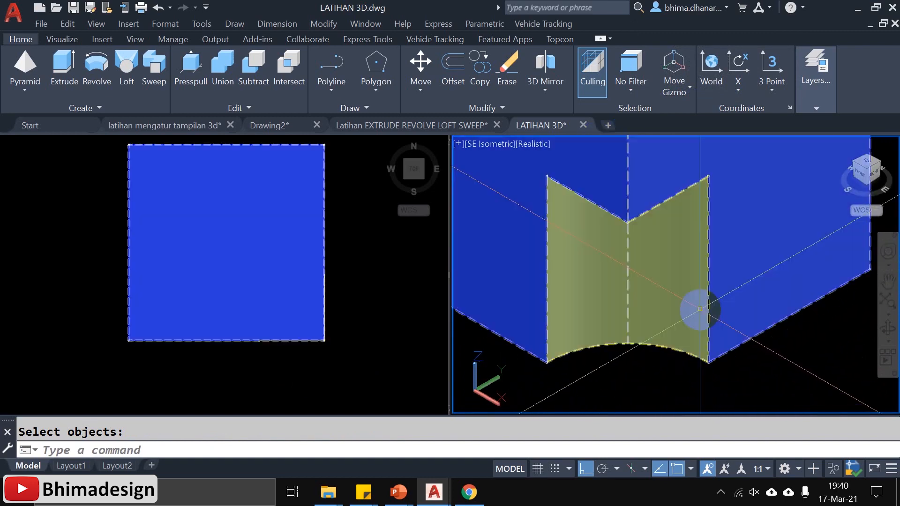
{"action": "scroll", "coordinate": [702, 310], "scroll_direction": "down", "scroll_amount": 4}
{"action": "scroll", "coordinate": [609, 343], "scroll_direction": "up", "scroll_amount": 3}
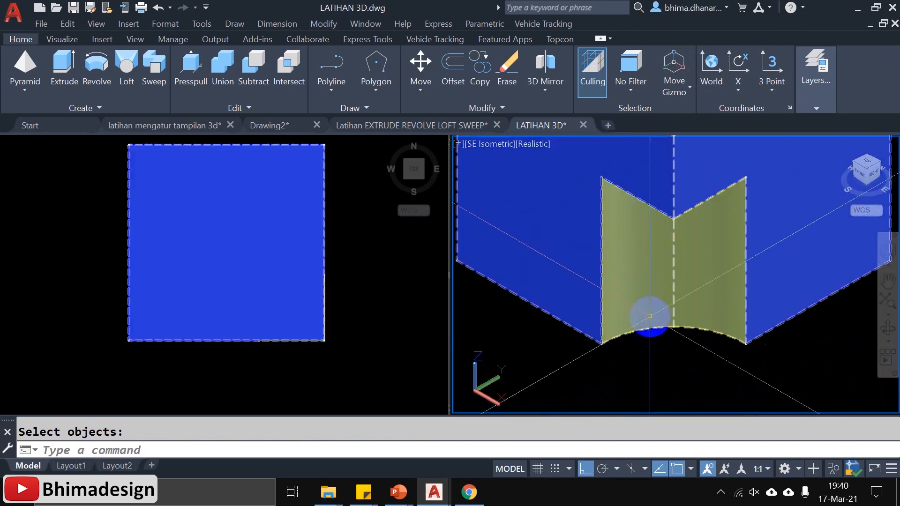
{"action": "scroll", "coordinate": [654, 337], "scroll_direction": "down", "scroll_amount": 2}
{"action": "middle_click_drag", "start_coordinate": [661, 263], "coordinate": [661, 310]}
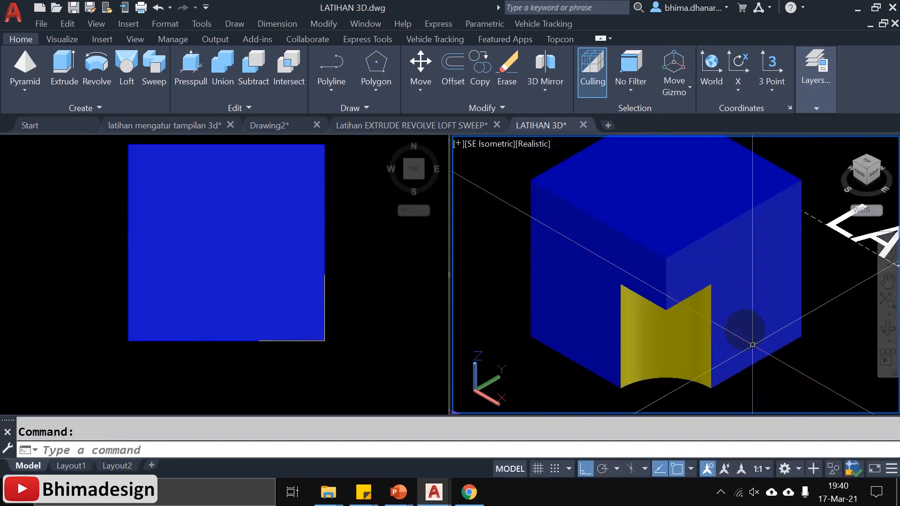
{"action": "scroll", "coordinate": [728, 299], "scroll_direction": "down", "scroll_amount": 2}
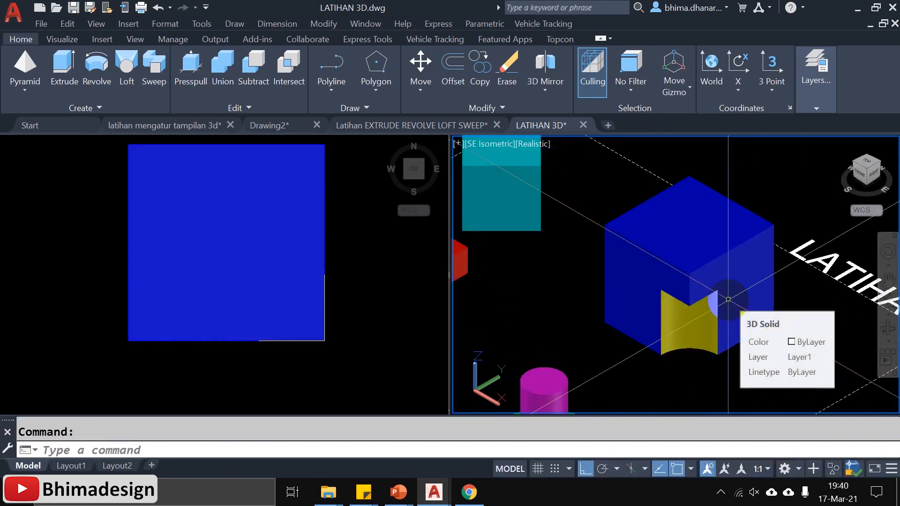
Subtract the magenta cylinder from the green disc in LATIHAN 8 and check the hole in both viewports.
{"action": "scroll", "coordinate": [728, 299], "scroll_direction": "down", "scroll_amount": 5}
{"action": "scroll", "coordinate": [693, 398], "scroll_direction": "up", "scroll_amount": 3}
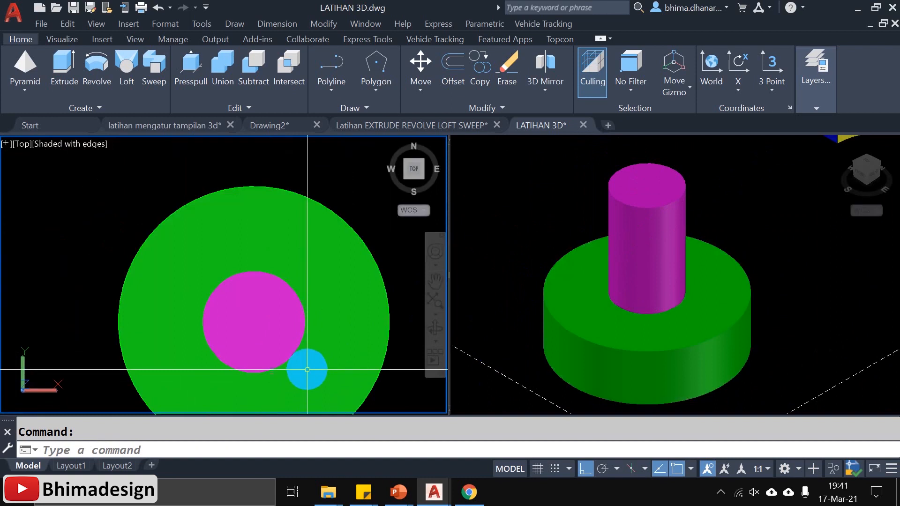
{"action": "middle_click_drag", "start_coordinate": [302, 354], "coordinate": [299, 314]}
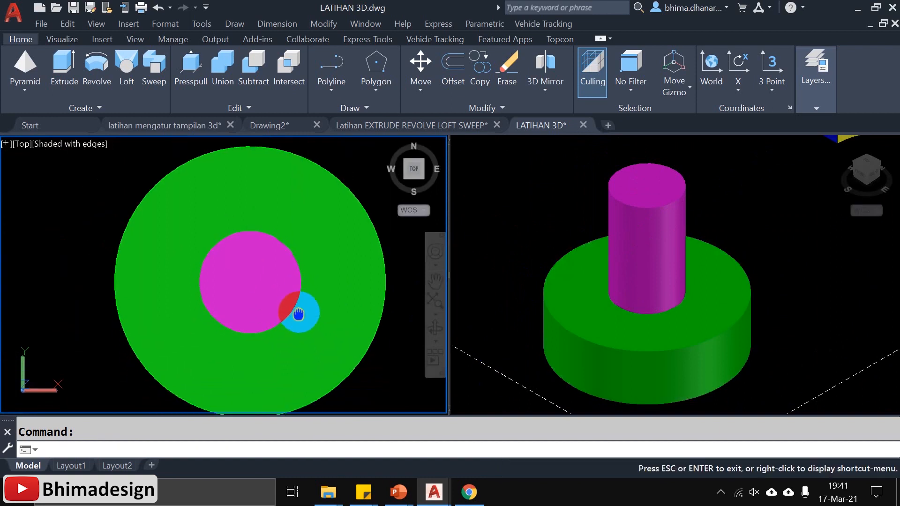
{"action": "left_click", "coordinate": [832, 305]}
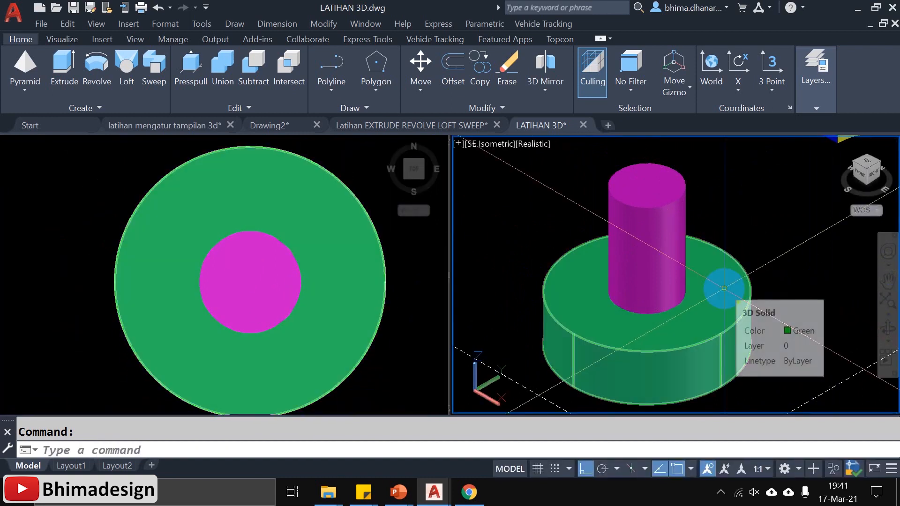
{"action": "type", "text": "SU"}
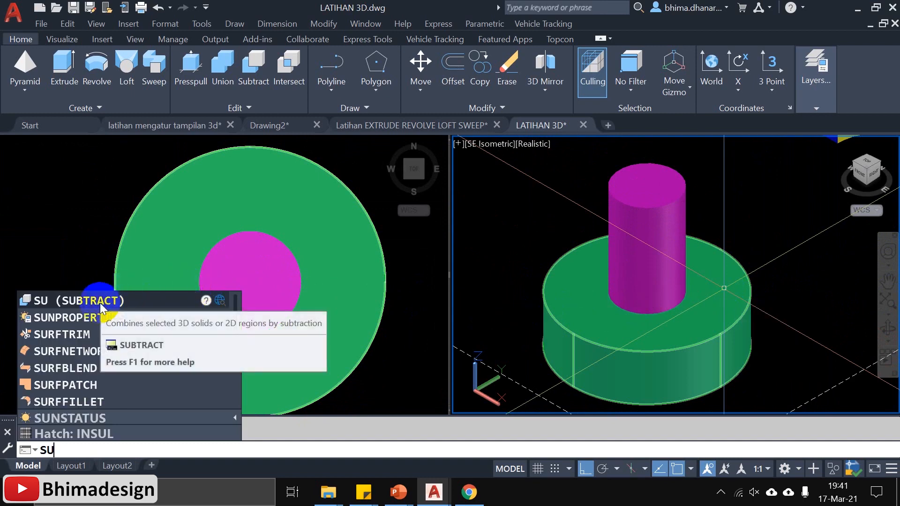
{"action": "left_click", "coordinate": [99, 302]}
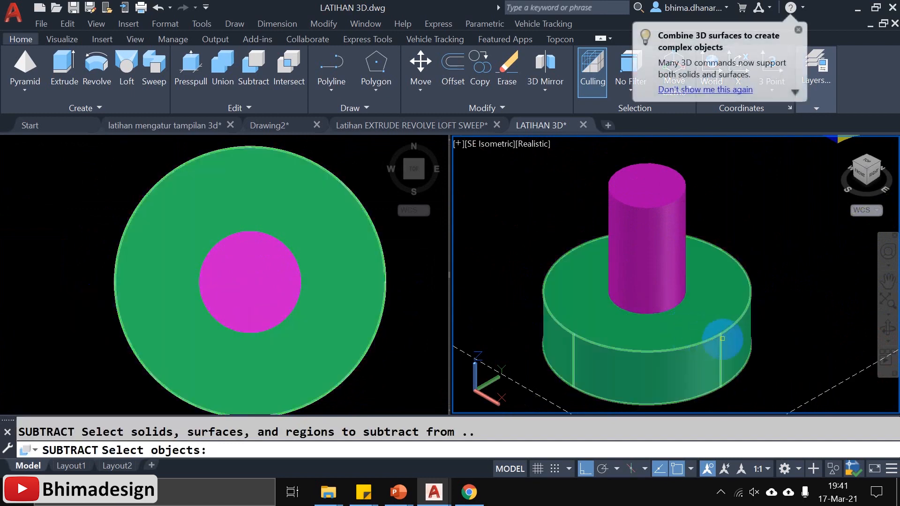
{"action": "left_click", "coordinate": [724, 331]}
{"action": "key", "text": "Return"}
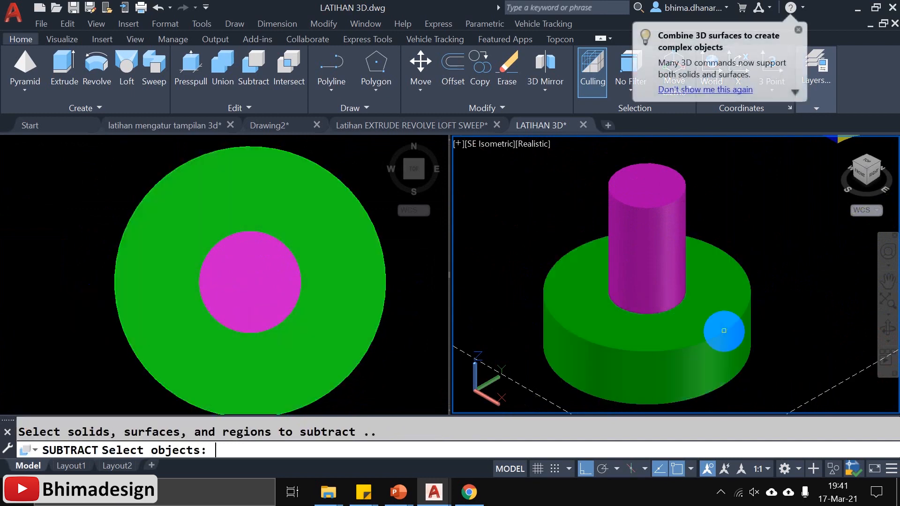
{"action": "left_click", "coordinate": [660, 197]}
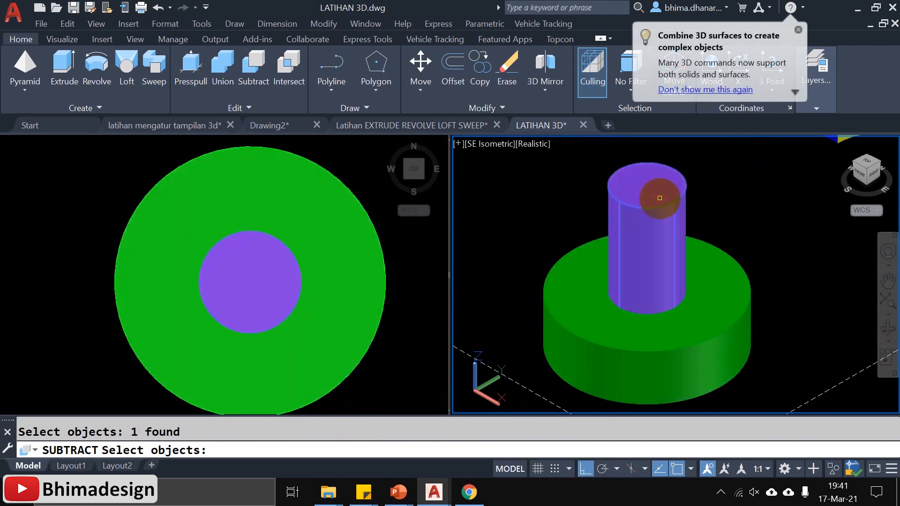
{"action": "right_click", "coordinate": [660, 198]}
{"action": "scroll", "coordinate": [642, 310], "scroll_direction": "up", "scroll_amount": 5}
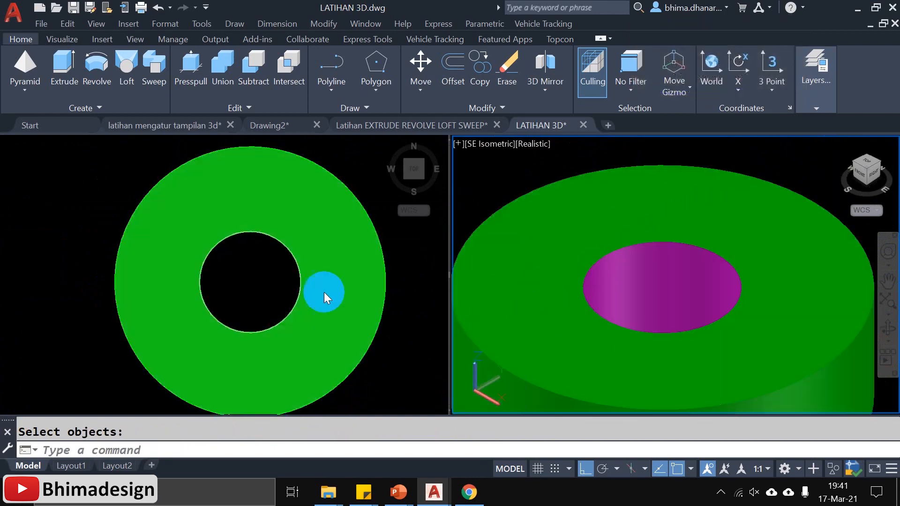
{"action": "left_click", "coordinate": [235, 273]}
{"action": "left_click", "coordinate": [651, 286]}
{"action": "scroll", "coordinate": [675, 262], "scroll_direction": "down", "scroll_amount": 6}
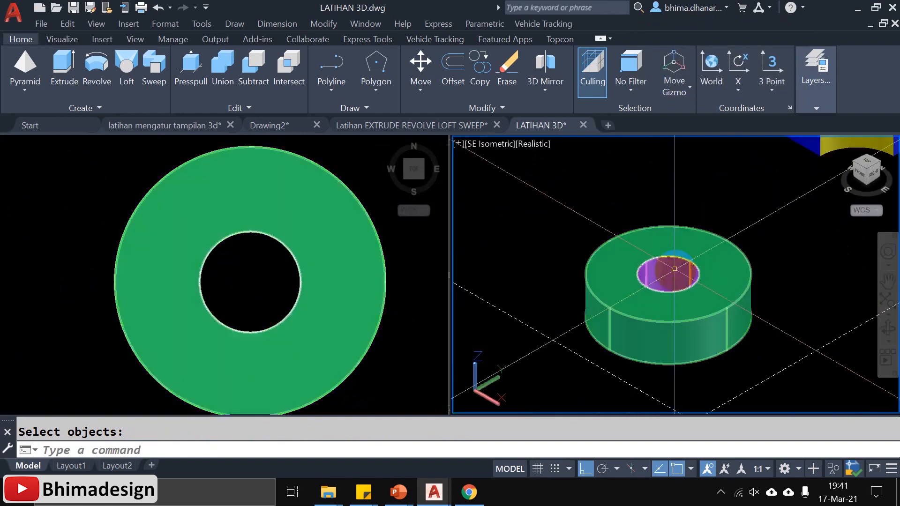
Examine the red box and the separate cyan box of LATIHAN 8 in the top and isometric views.
{"action": "middle_click_drag", "start_coordinate": [602, 148], "coordinate": [601, 299]}
{"action": "scroll", "coordinate": [574, 303], "scroll_direction": "up", "scroll_amount": 3}
{"action": "left_click", "coordinate": [300, 247]}
{"action": "scroll", "coordinate": [300, 246], "scroll_direction": "down", "scroll_amount": 6}
{"action": "middle_click_drag", "start_coordinate": [41, 186], "coordinate": [143, 297]}
{"action": "scroll", "coordinate": [206, 305], "scroll_direction": "up", "scroll_amount": 5}
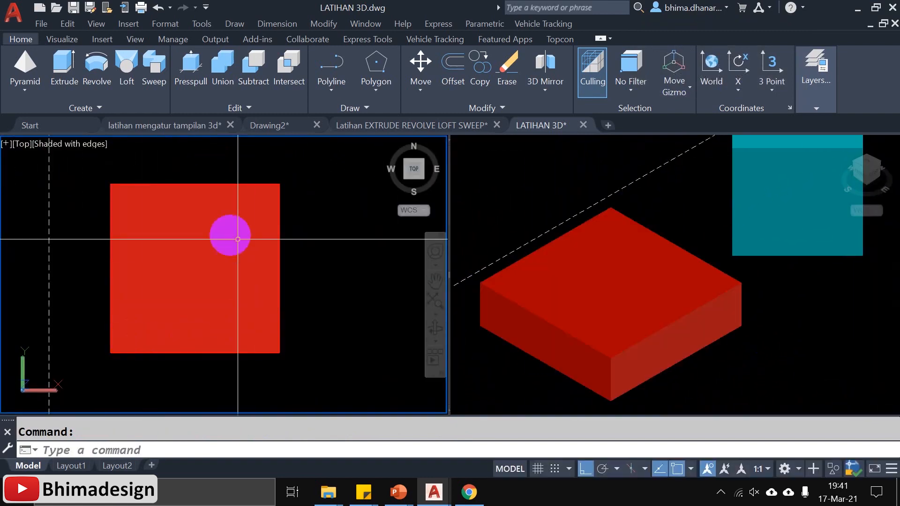
{"action": "middle_click_drag", "start_coordinate": [231, 235], "coordinate": [207, 315]}
{"action": "scroll", "coordinate": [195, 171], "scroll_direction": "down", "scroll_amount": 2}
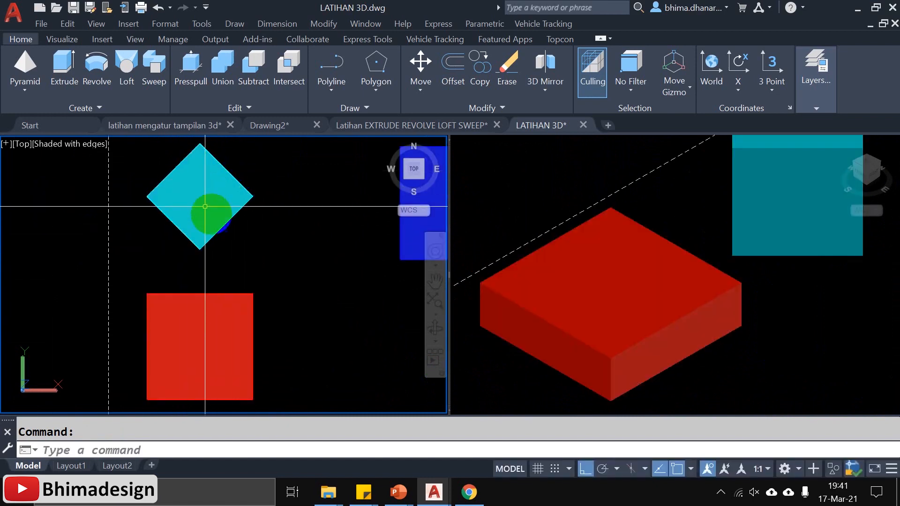
{"action": "left_click", "coordinate": [783, 250]}
{"action": "scroll", "coordinate": [780, 253], "scroll_direction": "down", "scroll_amount": 6}
{"action": "middle_click_drag", "start_coordinate": [766, 271], "coordinate": [713, 278]}
{"action": "scroll", "coordinate": [715, 248], "scroll_direction": "up", "scroll_amount": 4}
{"action": "scroll", "coordinate": [688, 293], "scroll_direction": "up", "scroll_amount": 2}
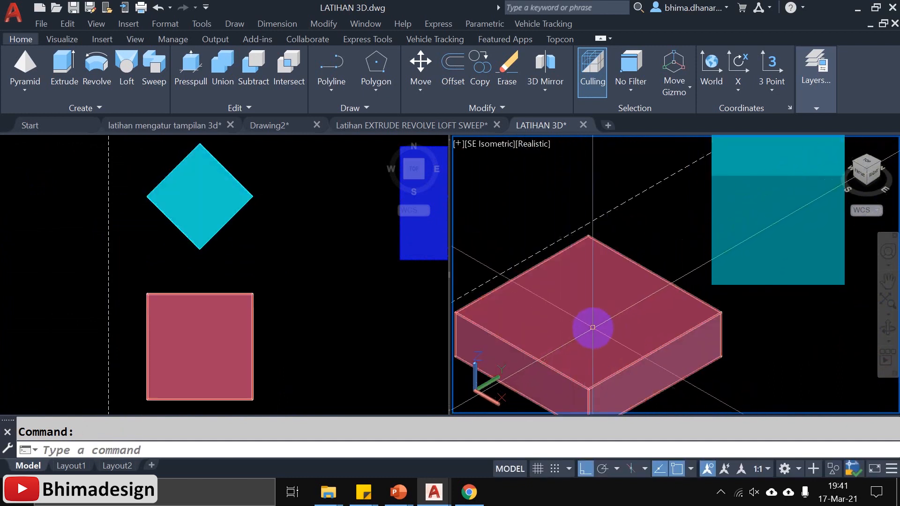
Move the cyan box from its lower south corner to the midpoint of the red box's lower south edge.
{"action": "type", "text": "M"}
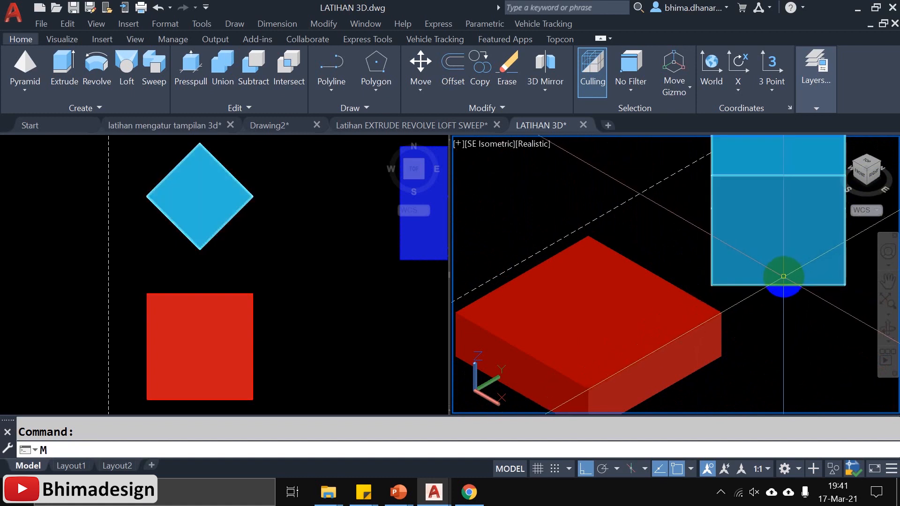
{"action": "key", "text": "Return"}
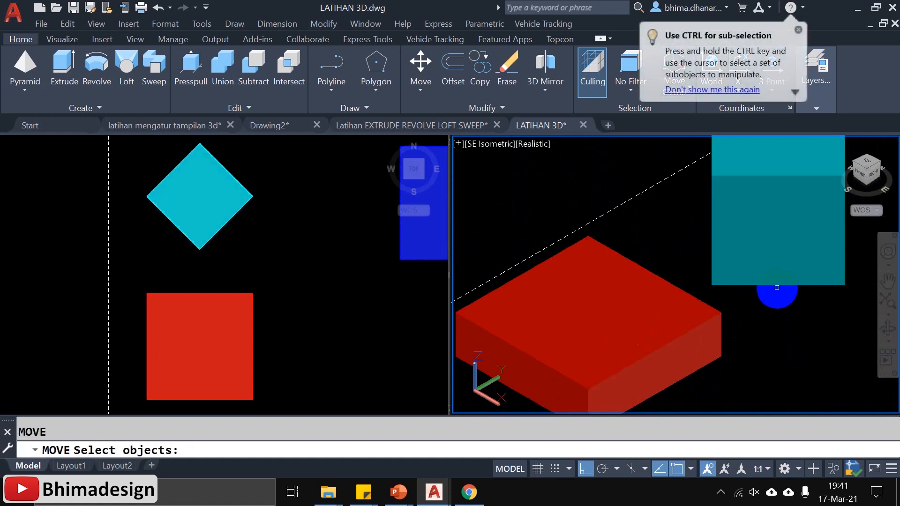
{"action": "left_click", "coordinate": [776, 284]}
{"action": "key", "text": "Return"}
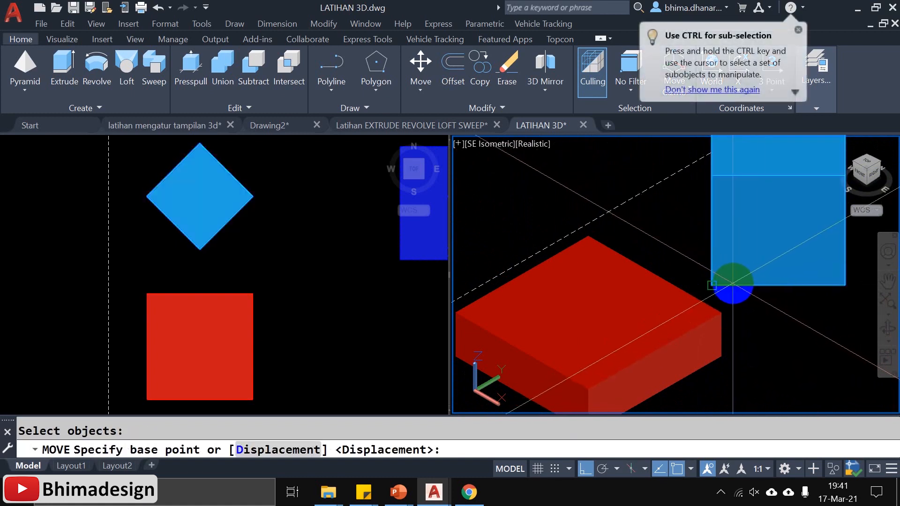
{"action": "left_click", "coordinate": [691, 469]}
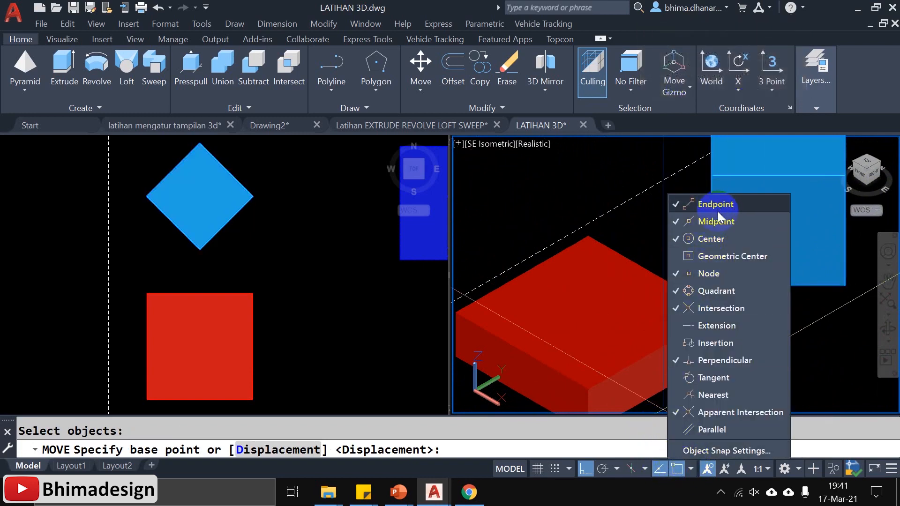
{"action": "scroll", "coordinate": [722, 282], "scroll_direction": "up", "scroll_amount": 5}
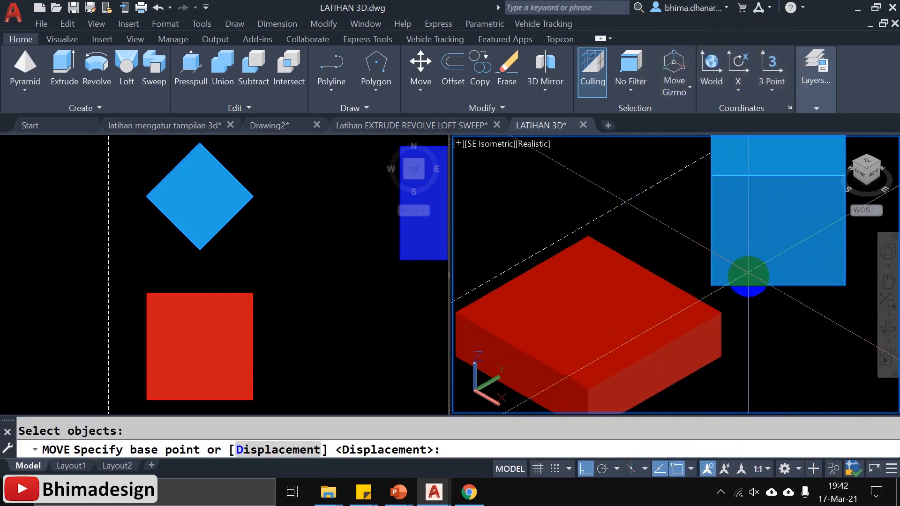
{"action": "left_click", "coordinate": [722, 282]}
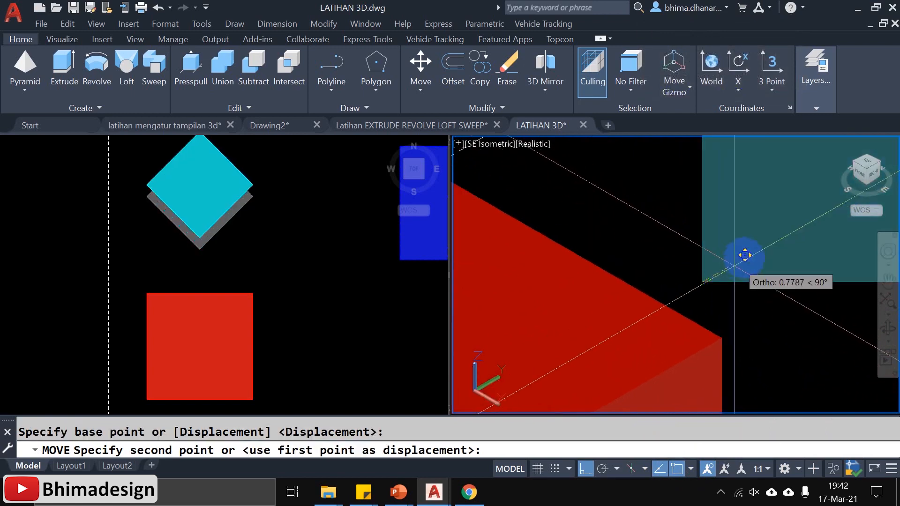
{"action": "scroll", "coordinate": [653, 327], "scroll_direction": "down", "scroll_amount": 4}
{"action": "scroll", "coordinate": [639, 315], "scroll_direction": "up", "scroll_amount": 4}
{"action": "left_click", "coordinate": [649, 307]}
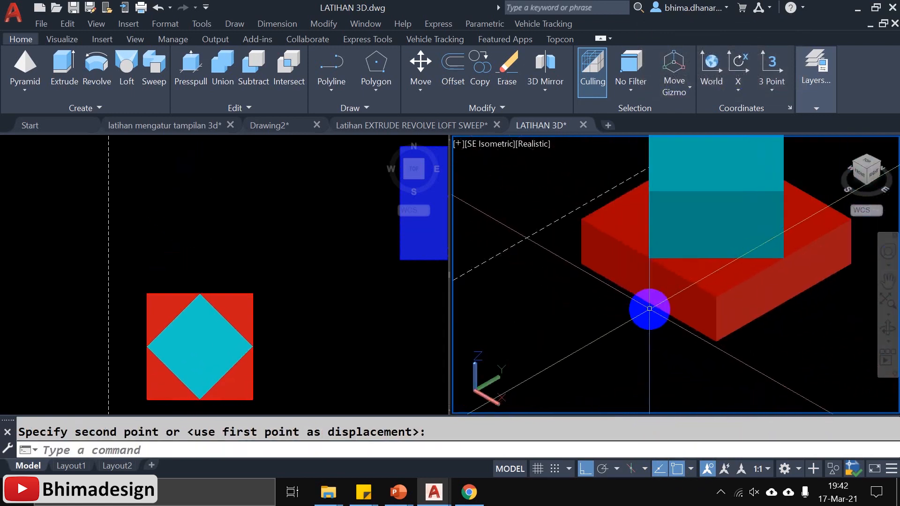
Subtract the cyan box from the red box in LATIHAN 8.
{"action": "scroll", "coordinate": [720, 328], "scroll_direction": "down", "scroll_amount": 4}
{"action": "scroll", "coordinate": [714, 256], "scroll_direction": "up", "scroll_amount": 3}
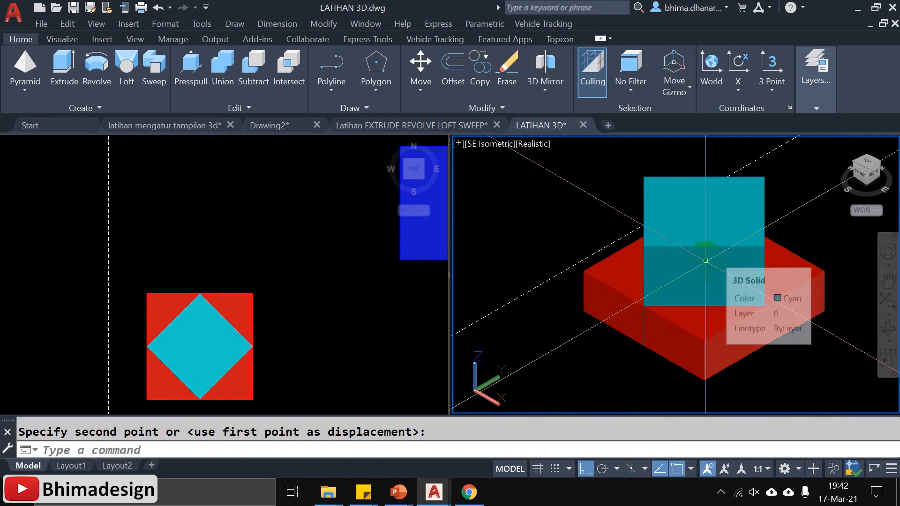
{"action": "left_click", "coordinate": [201, 382]}
{"action": "scroll", "coordinate": [204, 388], "scroll_direction": "up", "scroll_amount": 3}
{"action": "left_click", "coordinate": [650, 333]}
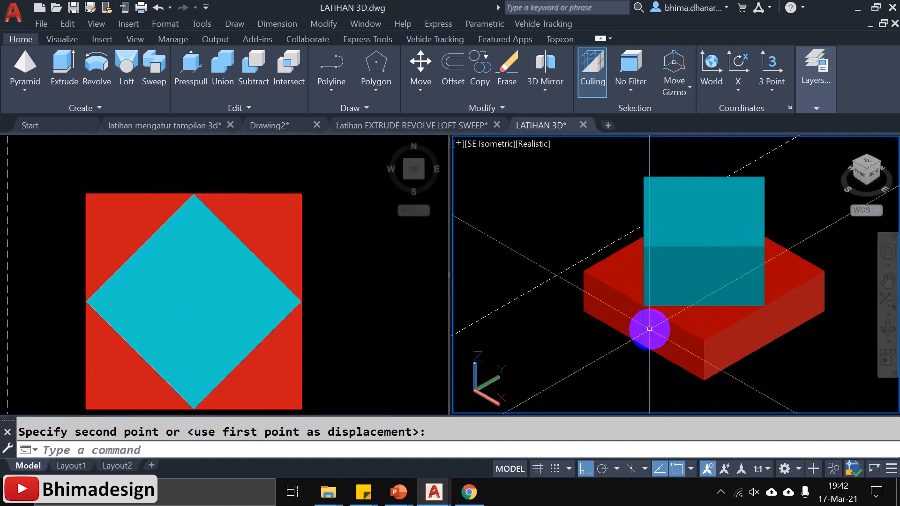
{"action": "key", "text": "Return"}
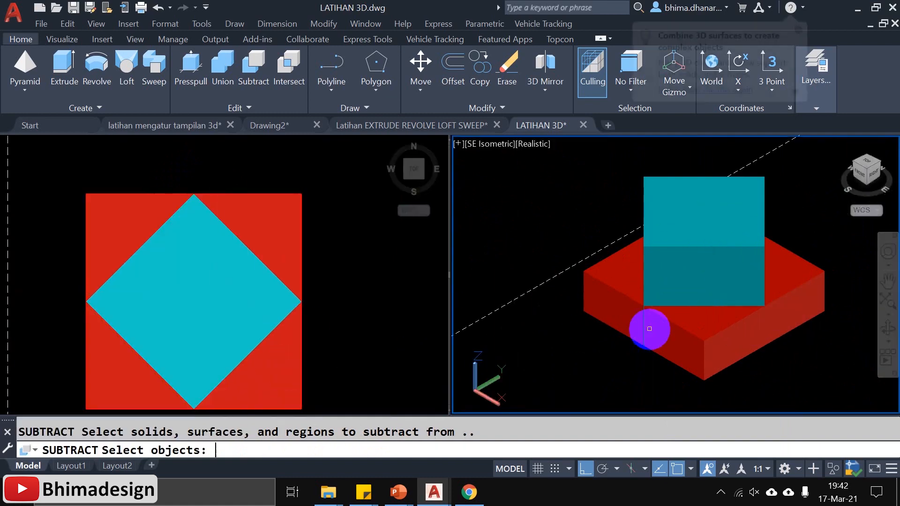
{"action": "scroll", "coordinate": [800, 285], "scroll_direction": "up", "scroll_amount": 2}
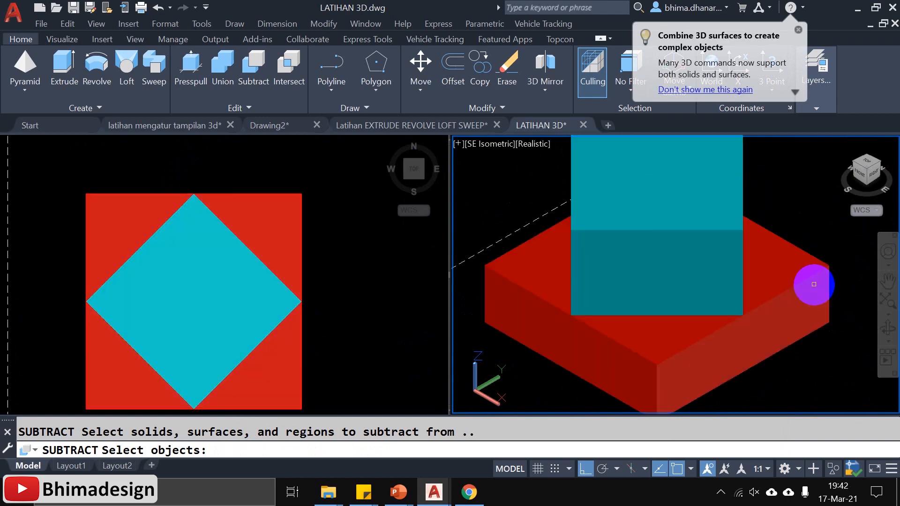
{"action": "left_click", "coordinate": [809, 278]}
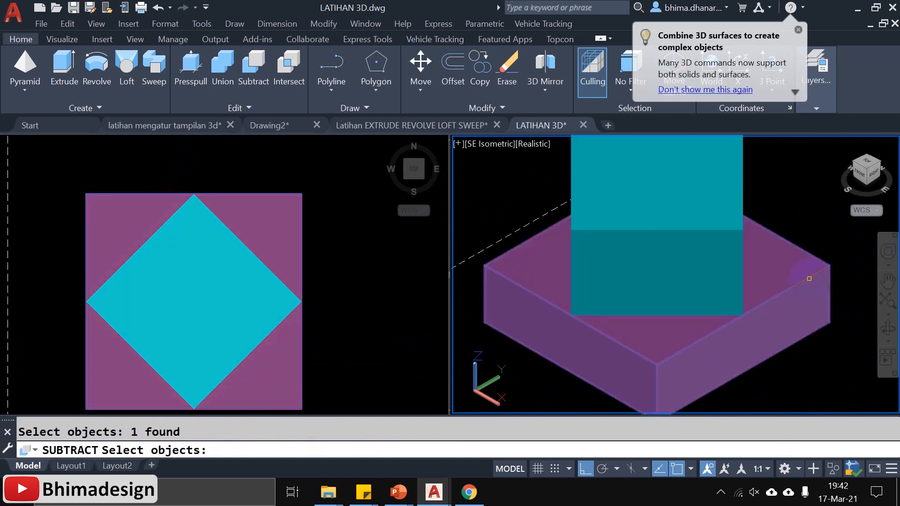
{"action": "right_click", "coordinate": [809, 279]}
{"action": "middle_click_drag", "start_coordinate": [741, 167], "coordinate": [729, 209]}
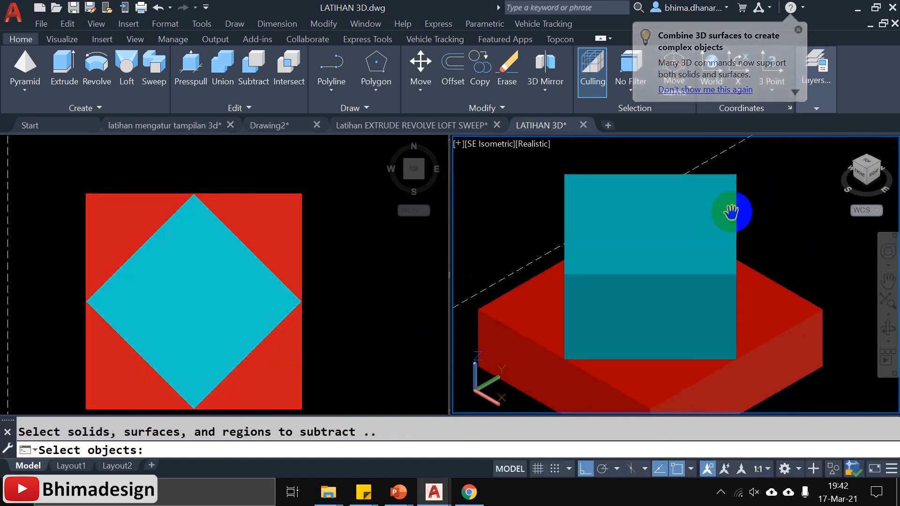
{"action": "left_click", "coordinate": [739, 191]}
{"action": "right_click", "coordinate": [737, 190]}
Examine the opening cut through the red box, alongside the other LATIHAN 8 solids.
{"action": "scroll", "coordinate": [737, 136], "scroll_direction": "down", "scroll_amount": 2}
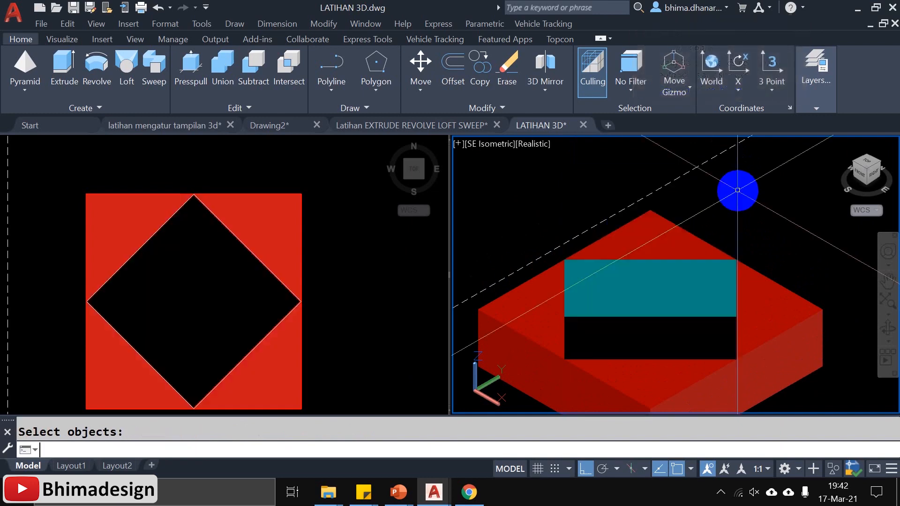
{"action": "scroll", "coordinate": [688, 233], "scroll_direction": "down", "scroll_amount": 2}
{"action": "left_click", "coordinate": [689, 234]}
{"action": "scroll", "coordinate": [688, 233], "scroll_direction": "up", "scroll_amount": 2}
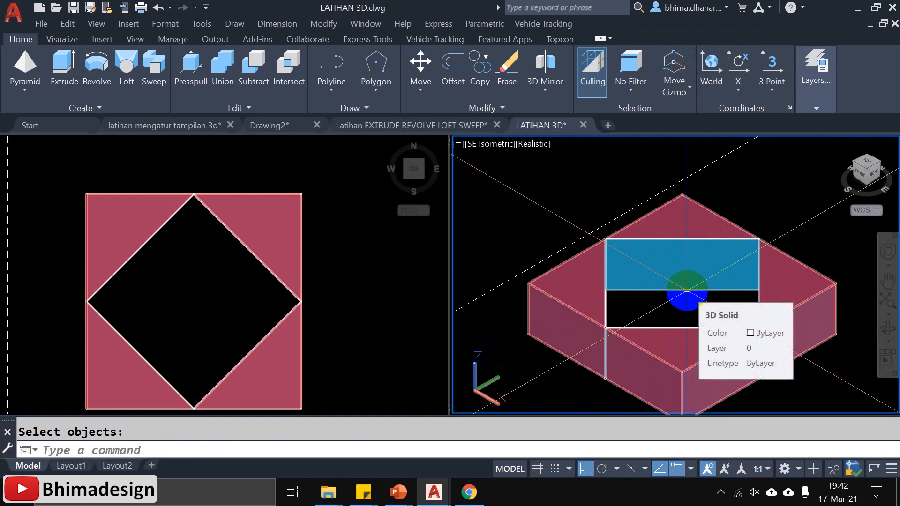
{"action": "scroll", "coordinate": [640, 262], "scroll_direction": "down", "scroll_amount": 6}
{"action": "scroll", "coordinate": [725, 284], "scroll_direction": "up", "scroll_amount": 3}
{"action": "middle_click_drag", "start_coordinate": [729, 305], "coordinate": [709, 283]}
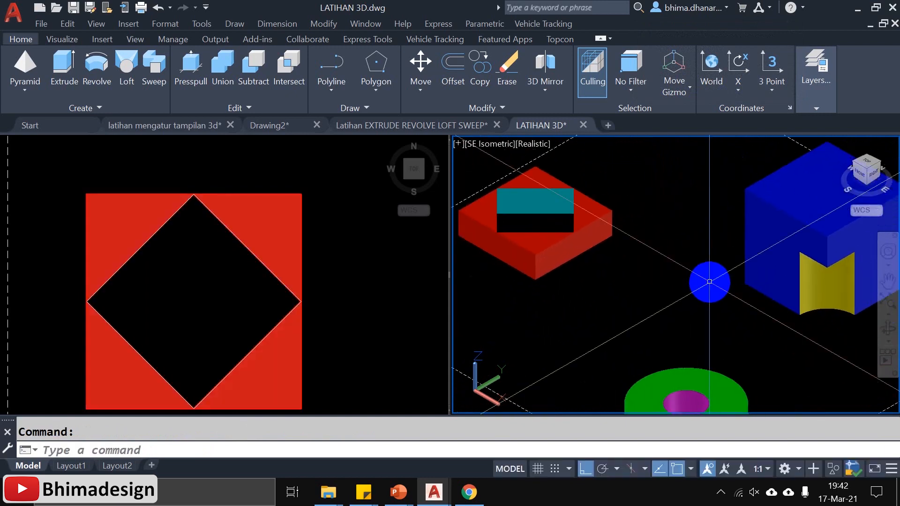
{"action": "scroll", "coordinate": [717, 282], "scroll_direction": "down", "scroll_amount": 2}
{"action": "scroll", "coordinate": [737, 256], "scroll_direction": "up", "scroll_amount": 3}
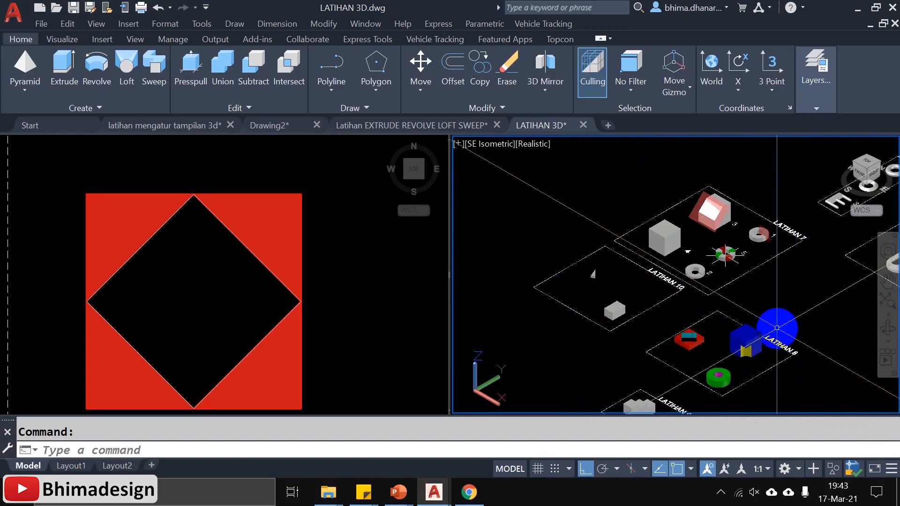
Locate the row of three grey boxes in LATIHAN 9 in both the top and isometric views.
{"action": "middle_click_drag", "start_coordinate": [777, 328], "coordinate": [743, 192]}
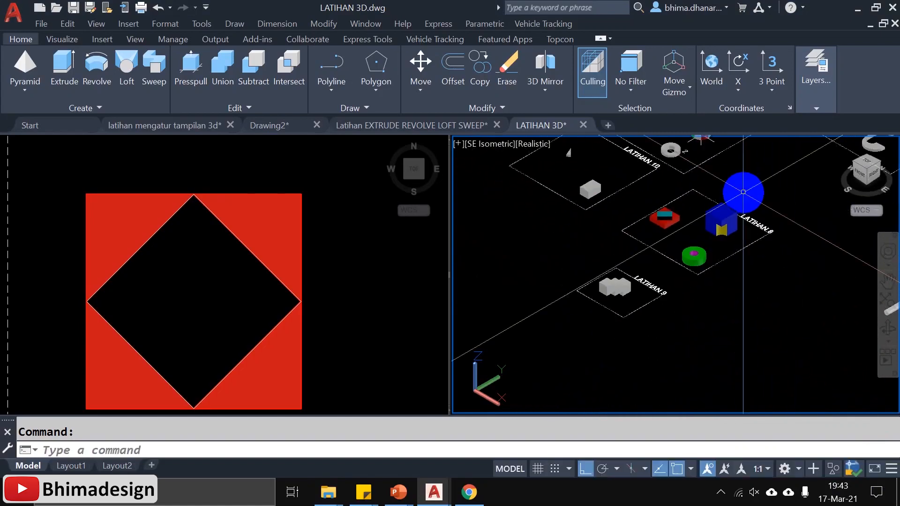
{"action": "middle_click_drag", "start_coordinate": [514, 298], "coordinate": [619, 311]}
{"action": "left_click", "coordinate": [308, 316]}
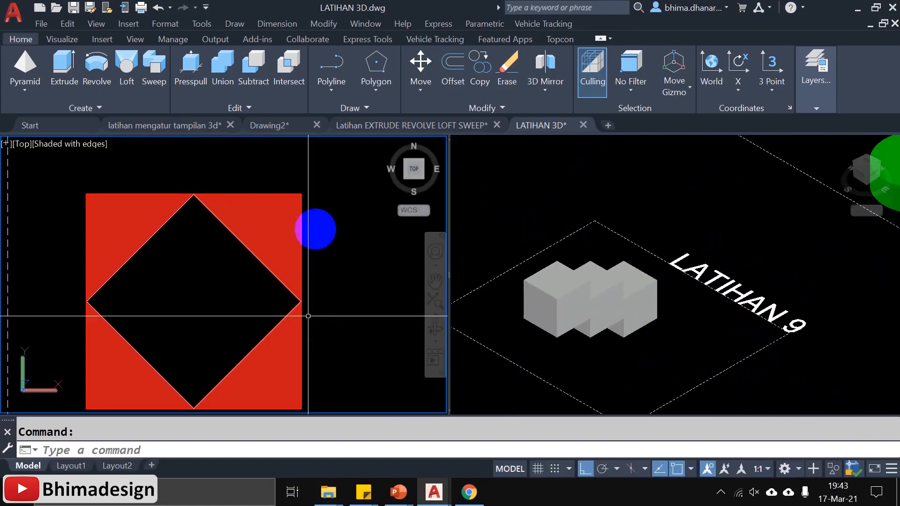
{"action": "scroll", "coordinate": [315, 229], "scroll_direction": "down", "scroll_amount": 10}
{"action": "scroll", "coordinate": [403, 368], "scroll_direction": "up", "scroll_amount": 2}
{"action": "scroll", "coordinate": [387, 389], "scroll_direction": "up", "scroll_amount": 6}
{"action": "middle_click_drag", "start_coordinate": [274, 294], "coordinate": [265, 472]}
{"action": "left_click", "coordinate": [592, 334]}
{"action": "scroll", "coordinate": [591, 334], "scroll_direction": "up", "scroll_amount": 3}
{"action": "left_click", "coordinate": [334, 352]}
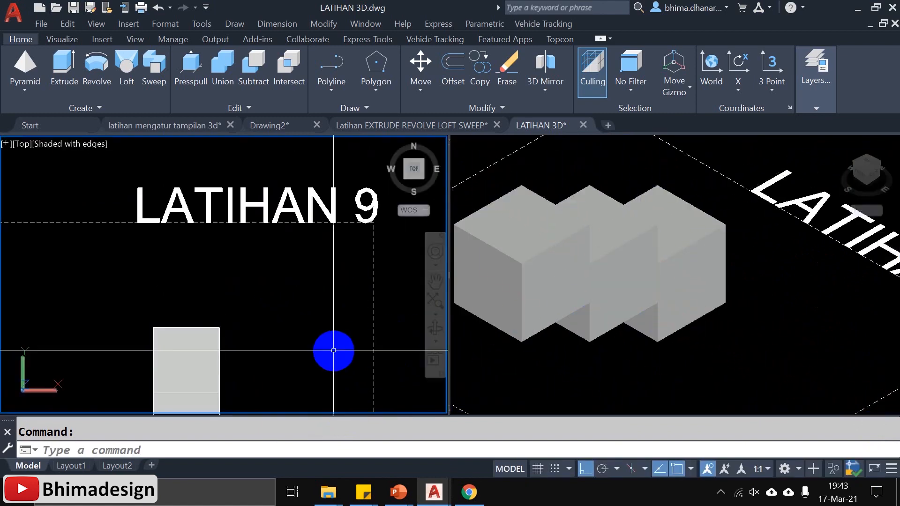
{"action": "middle_click_drag", "start_coordinate": [275, 386], "coordinate": [293, 256]}
Check the three LATIHAN 9 boxes as separate solids by selecting each one in turn, clearing every selection.
{"action": "left_click", "coordinate": [484, 227]}
{"action": "scroll", "coordinate": [485, 227], "scroll_direction": "up", "scroll_amount": 2}
{"action": "left_click", "coordinate": [623, 282]}
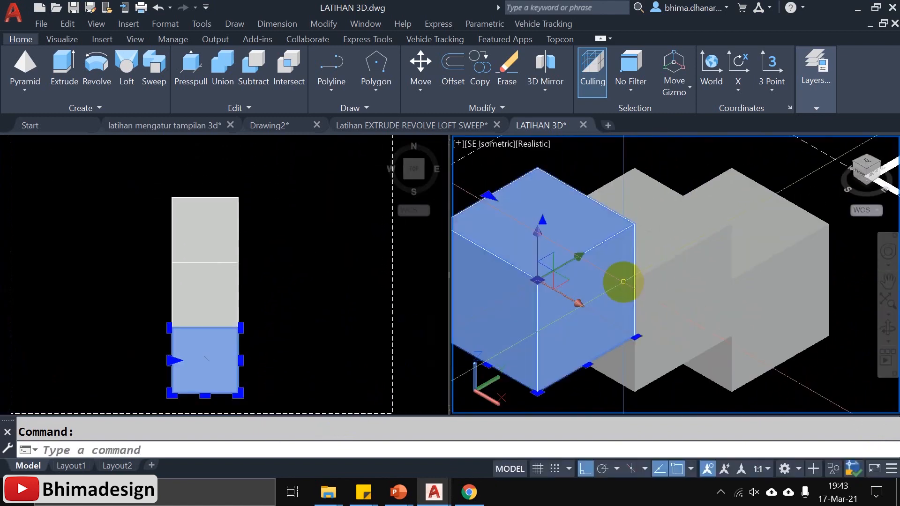
{"action": "key", "text": "Escape"}
{"action": "left_click", "coordinate": [758, 305]}
{"action": "key", "text": "Escape"}
{"action": "left_click", "coordinate": [674, 282]}
{"action": "key", "text": "Escape"}
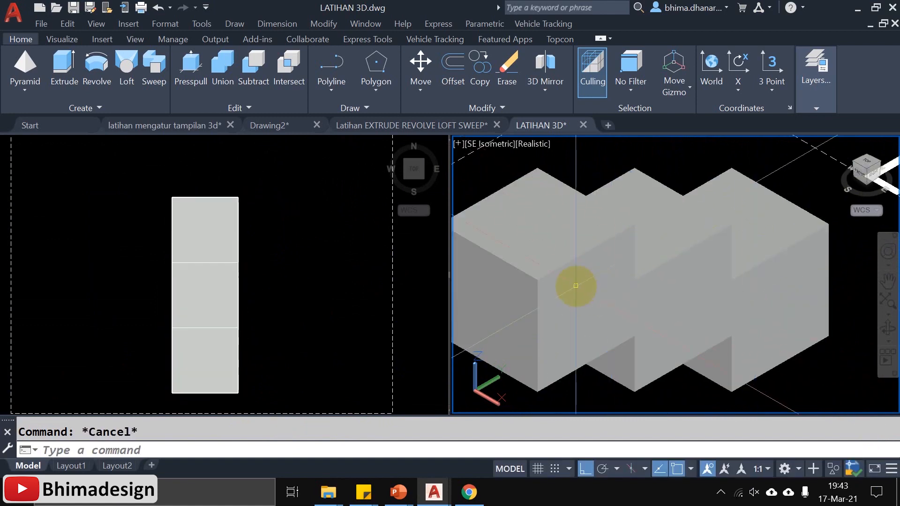
{"action": "left_click", "coordinate": [576, 286]}
{"action": "key", "text": "Escape"}
{"action": "left_click", "coordinate": [653, 305]}
{"action": "key", "text": "Escape"}
{"action": "left_click", "coordinate": [760, 297]}
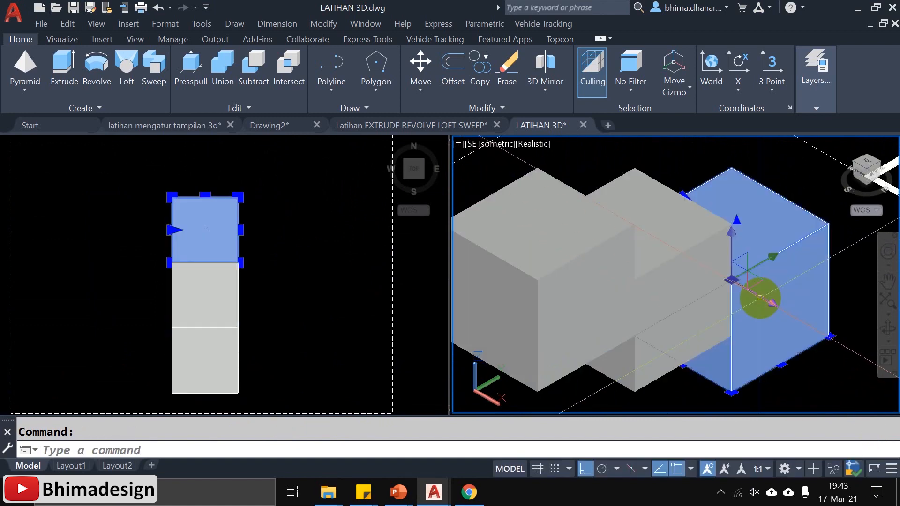
{"action": "key", "text": "Escape"}
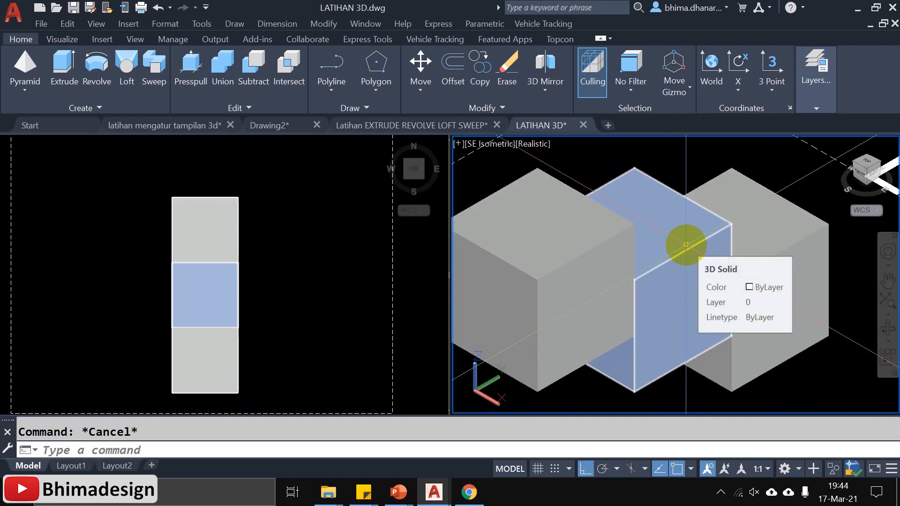
Union the three adjoining grey boxes in LATIHAN 9 into a single solid.
{"action": "type", "text": "UNI"}
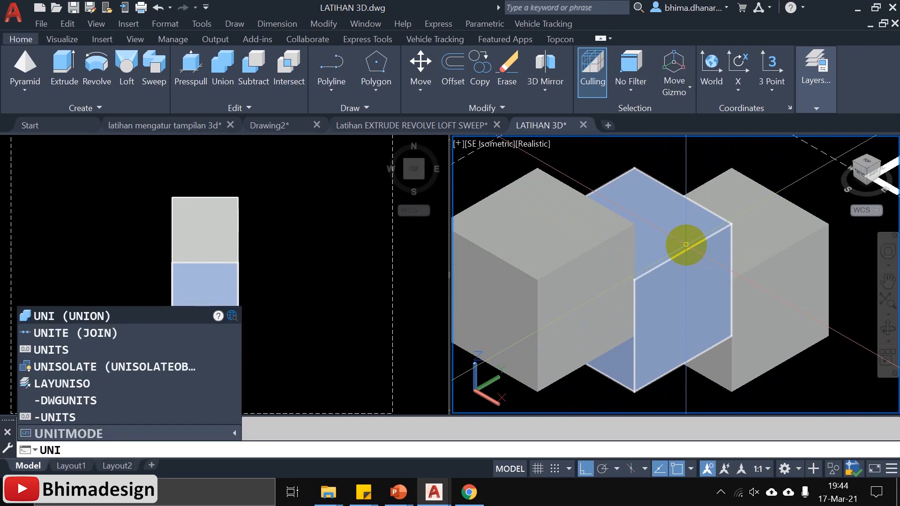
{"action": "type", "text": "ON"}
{"action": "key", "text": "Return"}
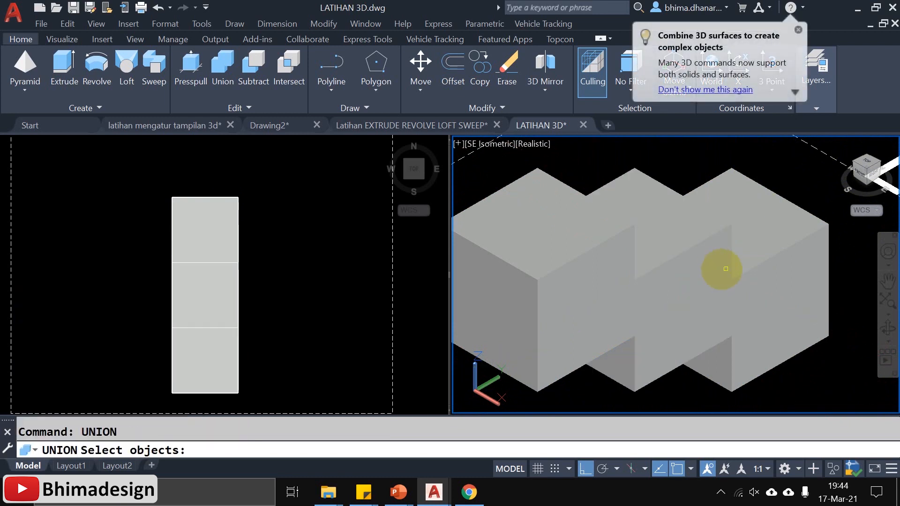
{"action": "middle_click_drag", "start_coordinate": [770, 364], "coordinate": [800, 370]}
{"action": "left_click", "coordinate": [828, 381]}
{"action": "left_click", "coordinate": [610, 303]}
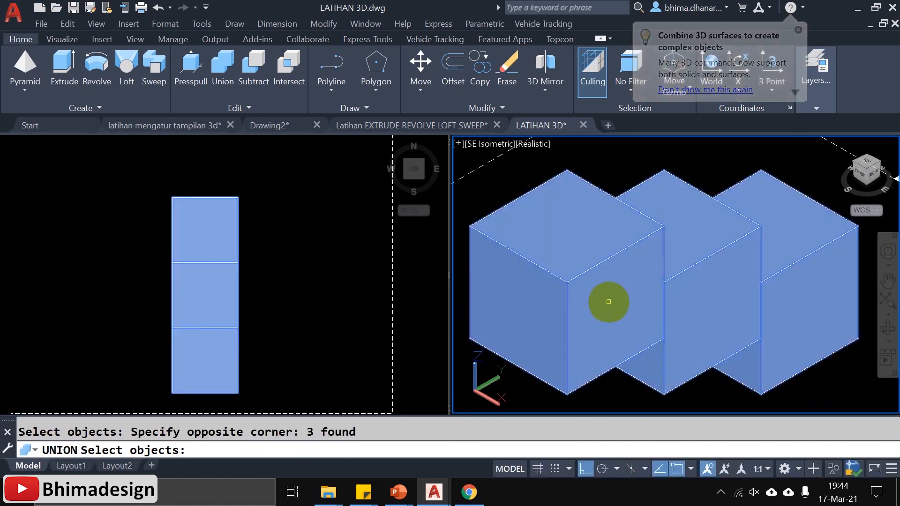
{"action": "key", "text": "Return"}
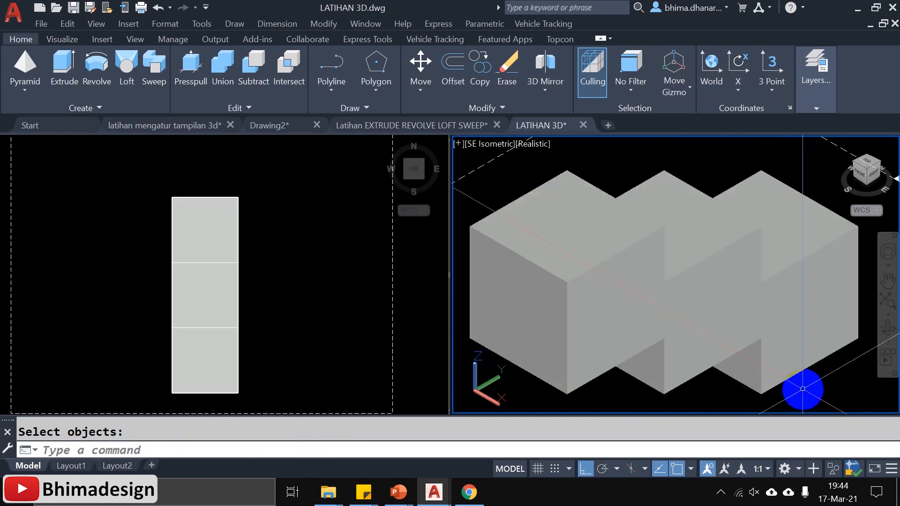
Select the combined LATIHAN 9 solid and examine its merged faces from near and far.
{"action": "left_click", "coordinate": [798, 367]}
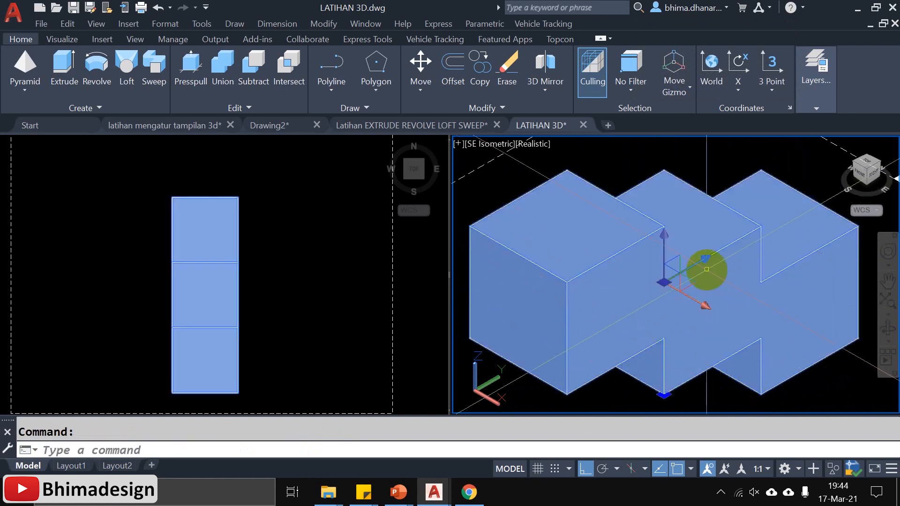
{"action": "scroll", "coordinate": [760, 359], "scroll_direction": "up", "scroll_amount": 2}
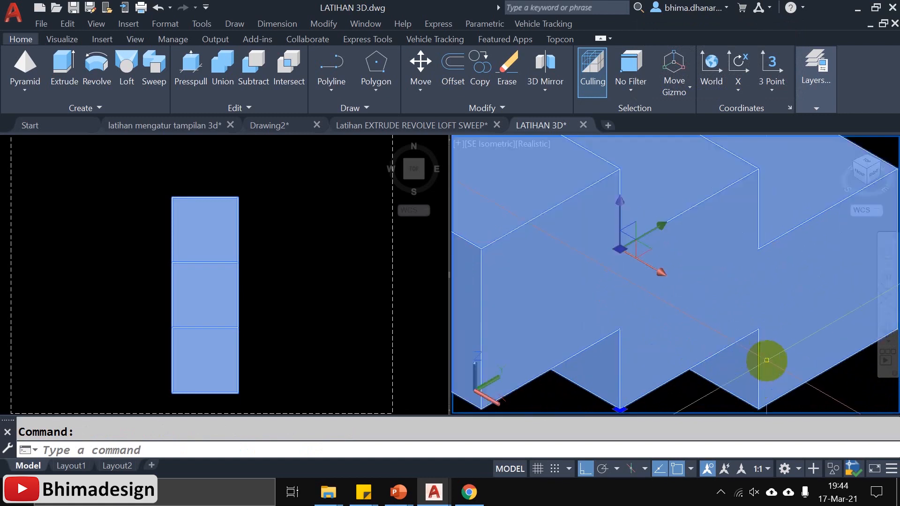
{"action": "scroll", "coordinate": [752, 289], "scroll_direction": "up", "scroll_amount": 1}
{"action": "scroll", "coordinate": [692, 255], "scroll_direction": "down", "scroll_amount": 1}
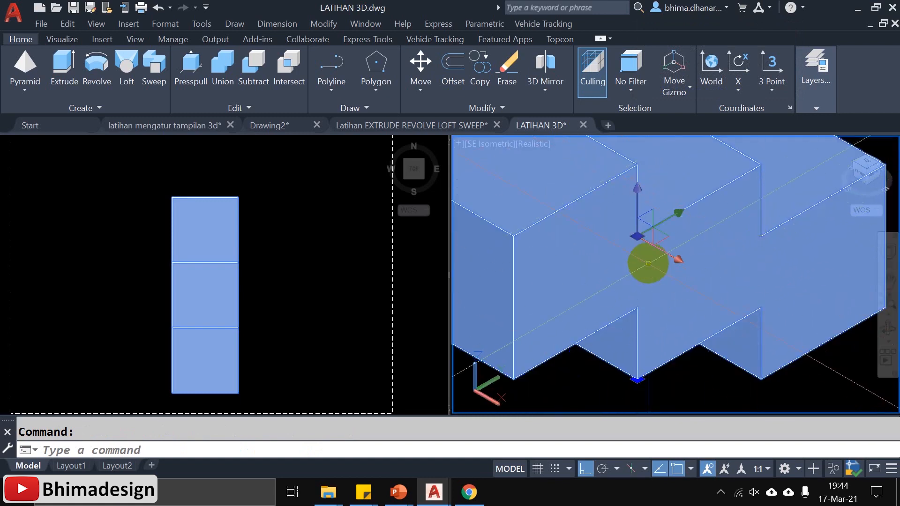
{"action": "scroll", "coordinate": [755, 292], "scroll_direction": "up", "scroll_amount": 3}
{"action": "scroll", "coordinate": [756, 291], "scroll_direction": "down", "scroll_amount": 5}
{"action": "scroll", "coordinate": [688, 292], "scroll_direction": "up", "scroll_amount": 1}
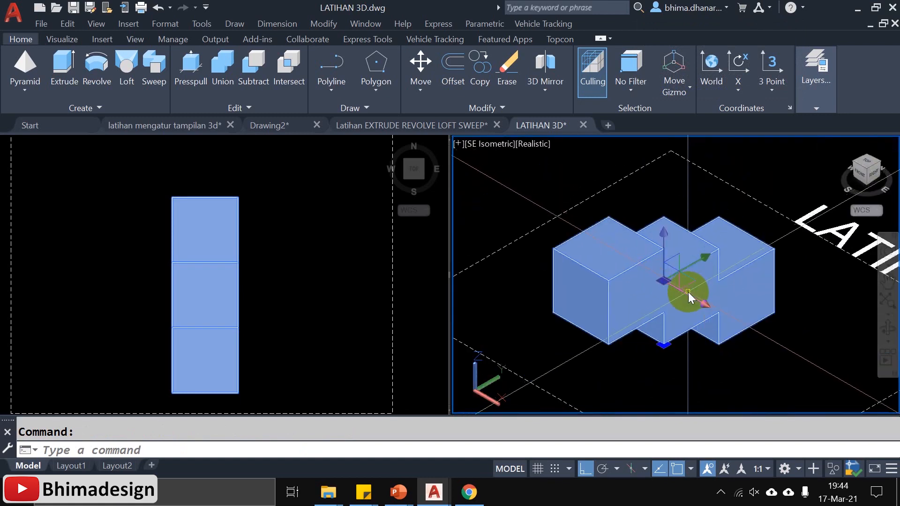
Clear the LATIHAN 9 selection and examine the two adjoining boxes and the wedge in LATIHAN 10 in the isometric view.
{"action": "scroll", "coordinate": [687, 296], "scroll_direction": "down", "scroll_amount": 3}
{"action": "key", "text": "Escape"}
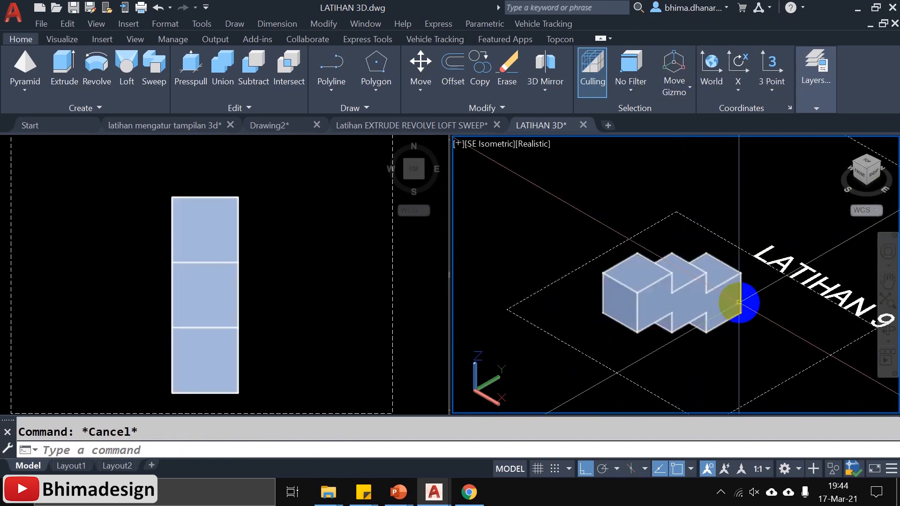
{"action": "scroll", "coordinate": [744, 302], "scroll_direction": "up", "scroll_amount": 4}
{"action": "middle_click_drag", "start_coordinate": [579, 296], "coordinate": [589, 299]}
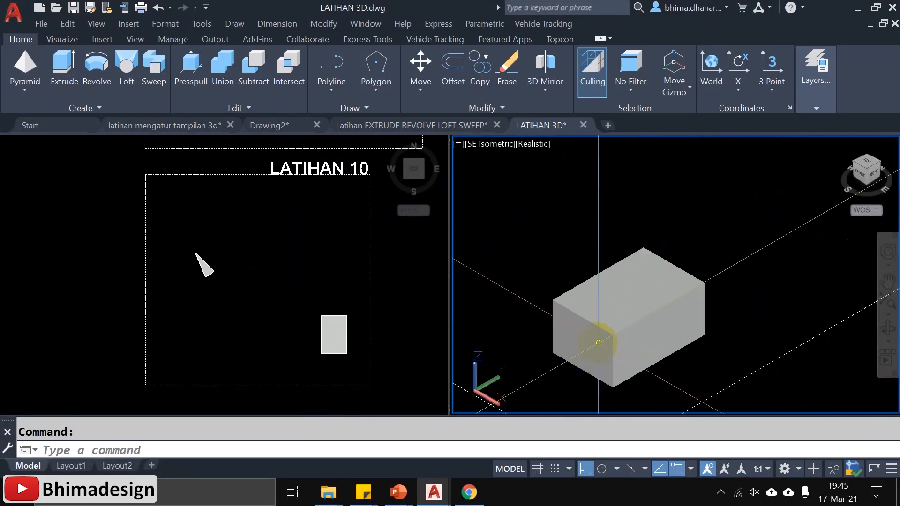
{"action": "scroll", "coordinate": [629, 313], "scroll_direction": "up", "scroll_amount": 3}
{"action": "scroll", "coordinate": [629, 314], "scroll_direction": "down", "scroll_amount": 2}
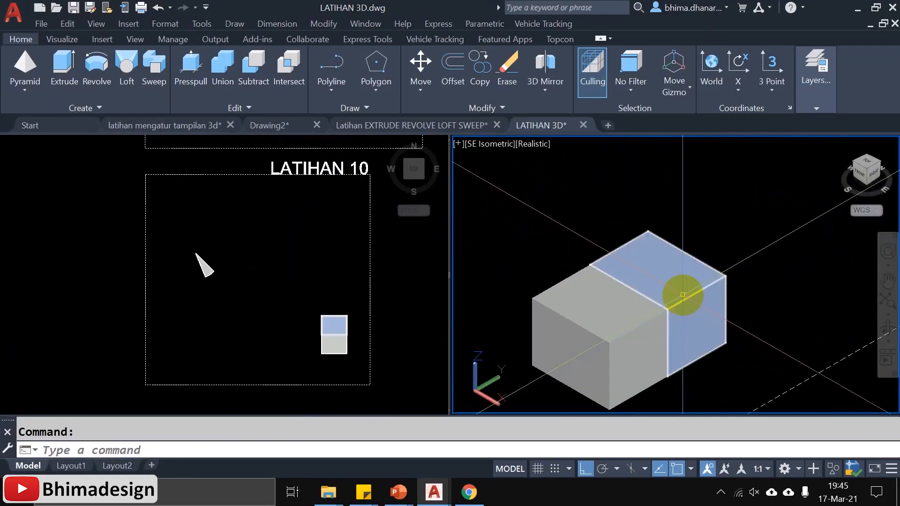
{"action": "scroll", "coordinate": [644, 320], "scroll_direction": "down", "scroll_amount": 5}
{"action": "scroll", "coordinate": [614, 263], "scroll_direction": "up", "scroll_amount": 8}
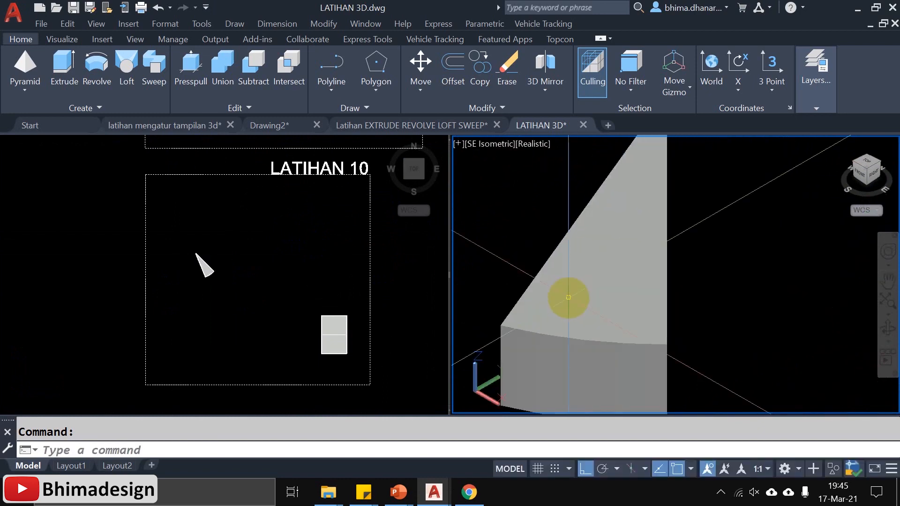
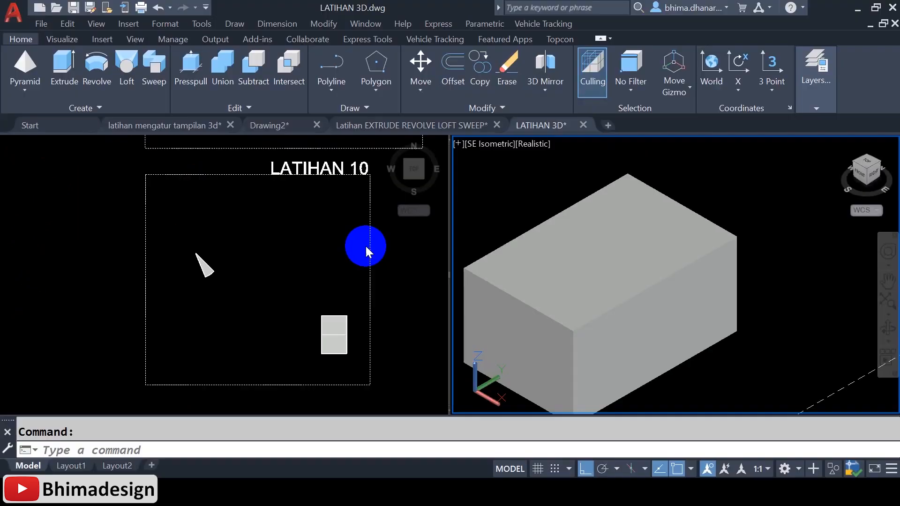
{"action": "left_click", "coordinate": [618, 308]}
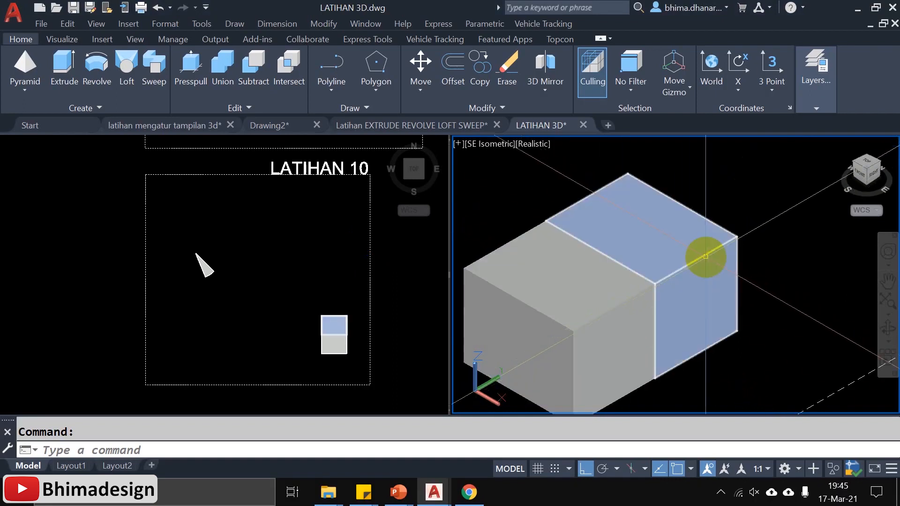
{"action": "key", "text": "Escape"}
{"action": "scroll", "coordinate": [709, 253], "scroll_direction": "down", "scroll_amount": 2}
{"action": "left_click", "coordinate": [708, 274]}
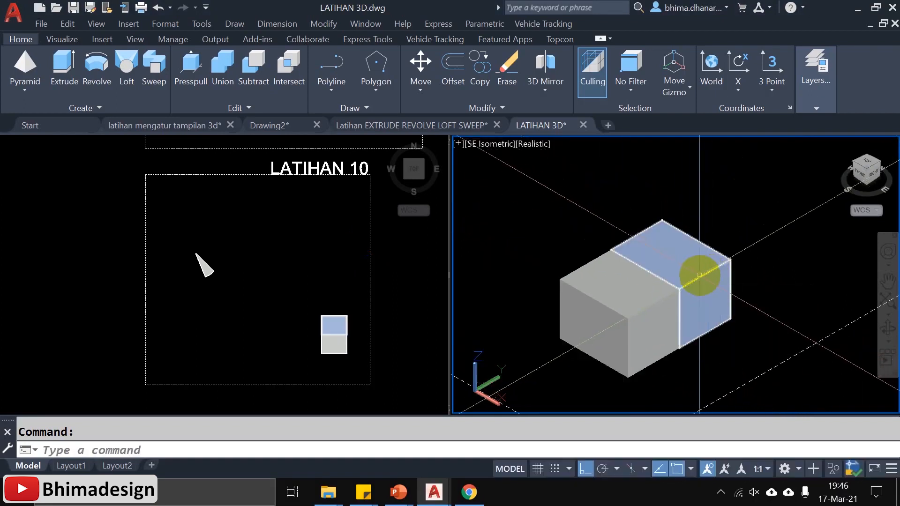
{"action": "scroll", "coordinate": [708, 274], "scroll_direction": "up", "scroll_amount": 3}
{"action": "scroll", "coordinate": [694, 280], "scroll_direction": "down", "scroll_amount": 1}
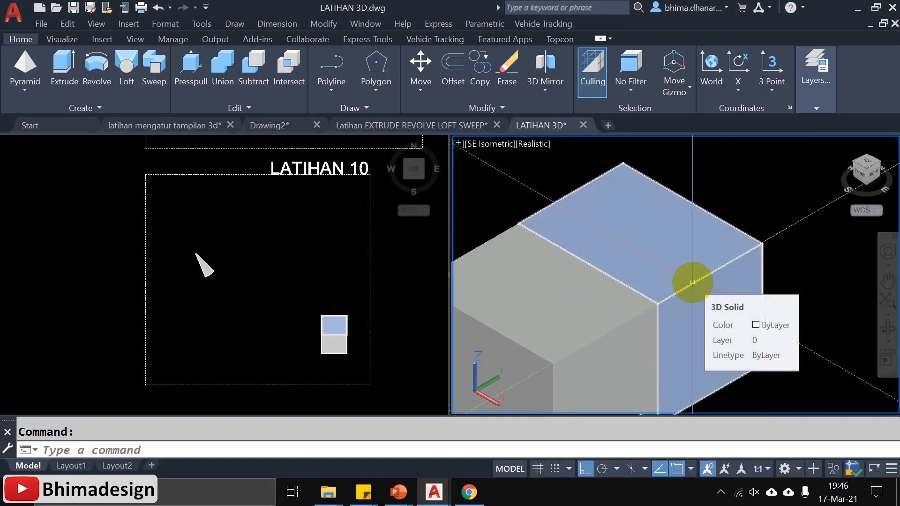
Move the rear LATIHAN 10 box straight up by one box height, from the shared edge's bottom corner to its top corner.
{"action": "type", "text": "m"}
{"action": "key", "text": "Return"}
{"action": "left_click", "coordinate": [693, 282]}
{"action": "scroll", "coordinate": [693, 283], "scroll_direction": "down", "scroll_amount": 2}
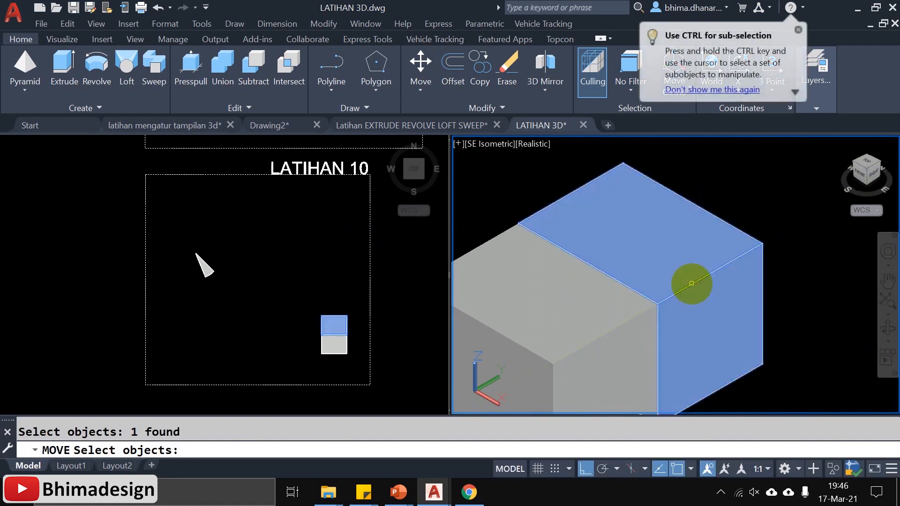
{"action": "scroll", "coordinate": [684, 375], "scroll_direction": "up", "scroll_amount": 2}
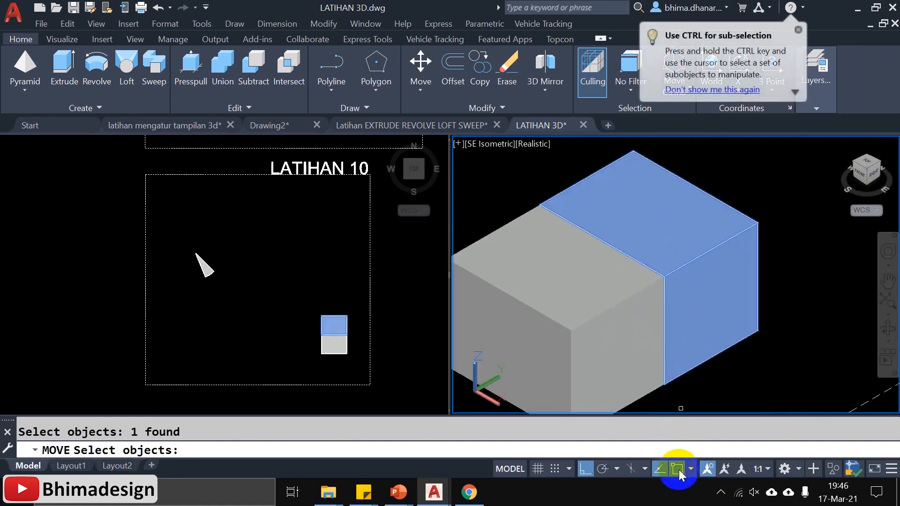
{"action": "key", "text": "Return"}
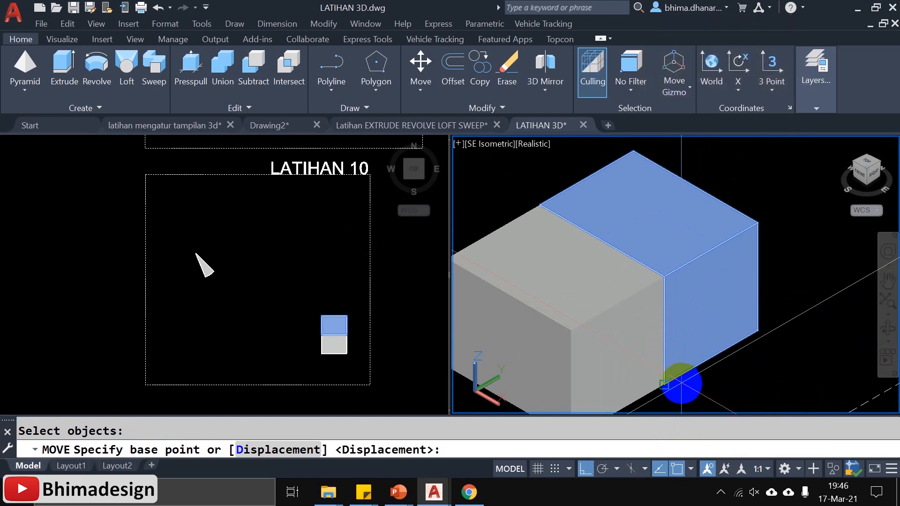
{"action": "left_click", "coordinate": [681, 384]}
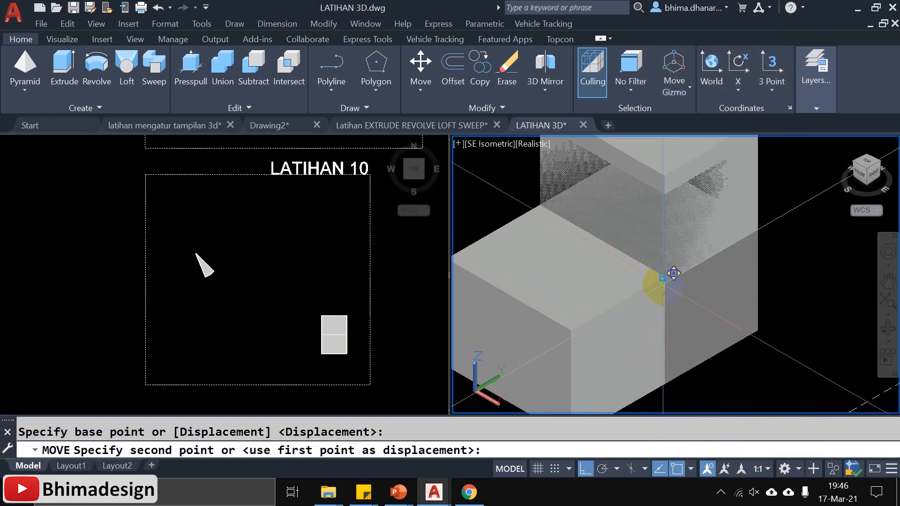
{"action": "left_click", "coordinate": [667, 279]}
{"action": "scroll", "coordinate": [637, 323], "scroll_direction": "down", "scroll_amount": 2}
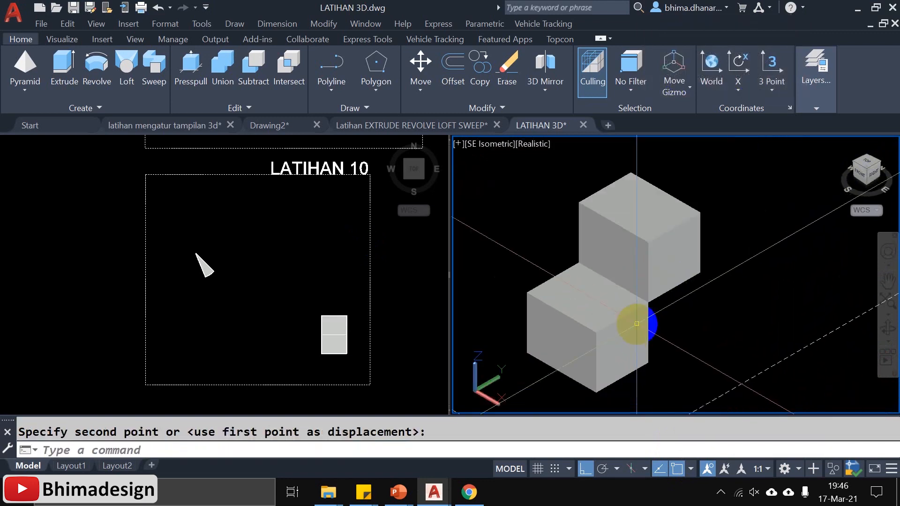
{"action": "middle_click_drag", "start_coordinate": [653, 262], "coordinate": [610, 307]}
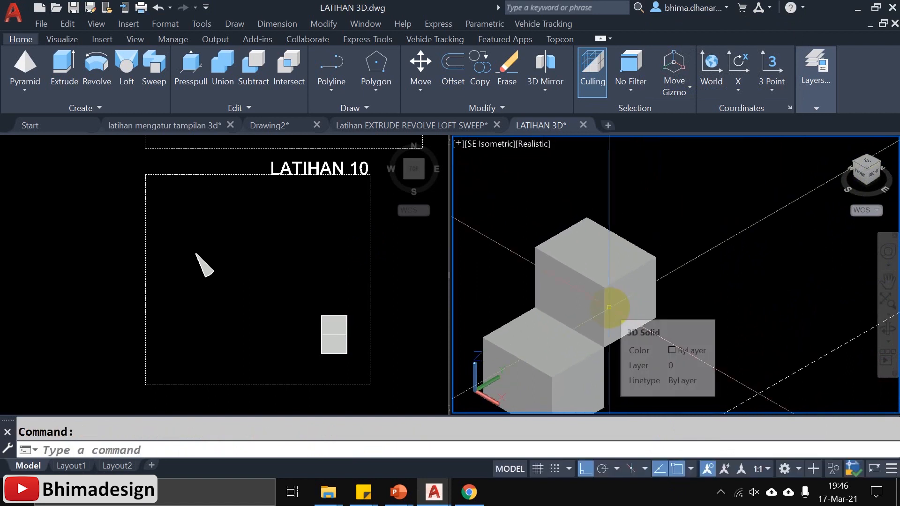
{"action": "scroll", "coordinate": [648, 225], "scroll_direction": "down", "scroll_amount": 3}
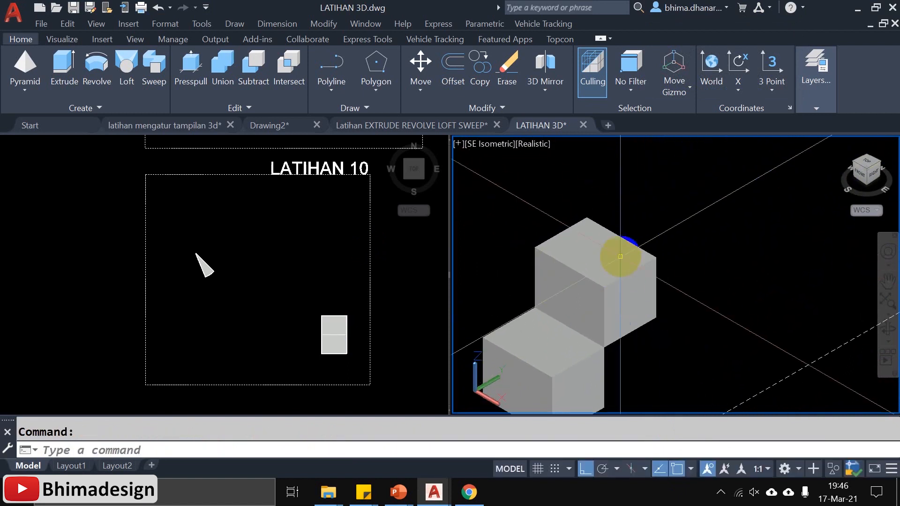
{"action": "left_click", "coordinate": [609, 306]}
{"action": "key", "text": "Escape"}
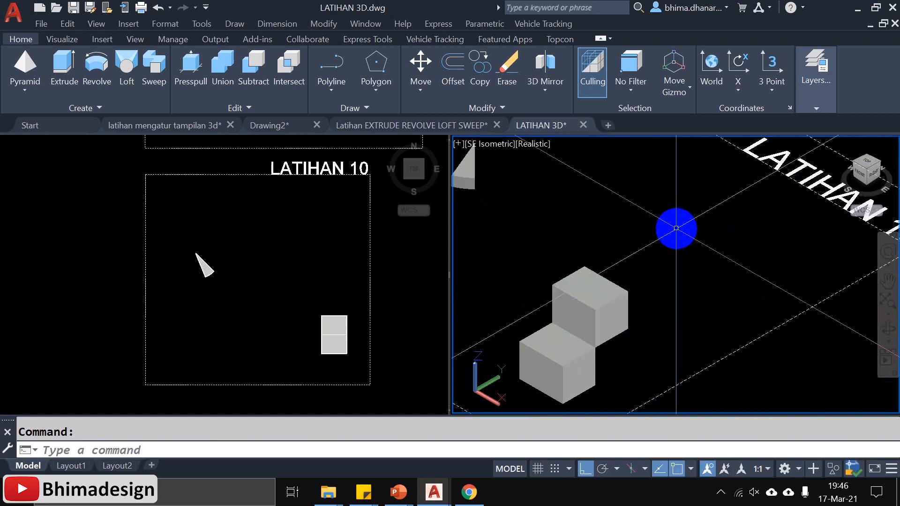
Copy both stepped boxes from the lower box's bottom front corner to the upper box's top rear corner, continuing the staircase once.
{"action": "type", "text": "CO"}
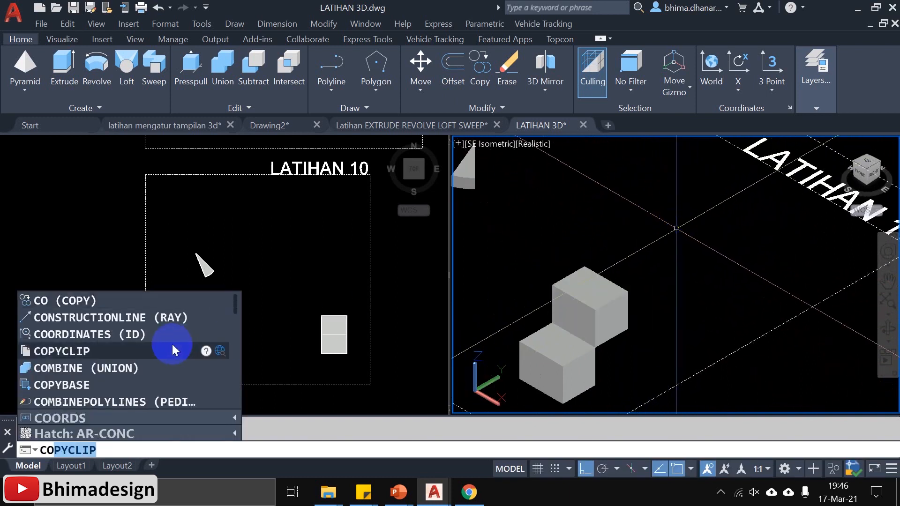
{"action": "left_click", "coordinate": [81, 302]}
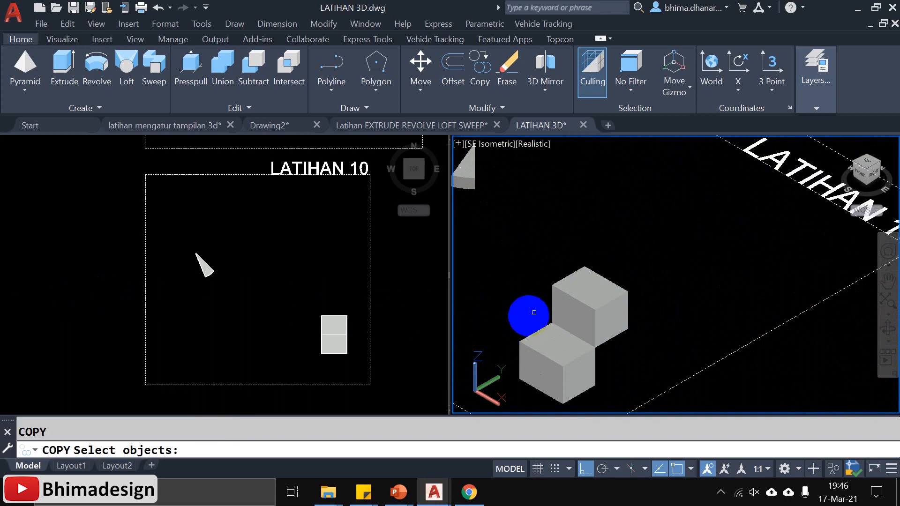
{"action": "left_click", "coordinate": [607, 302]}
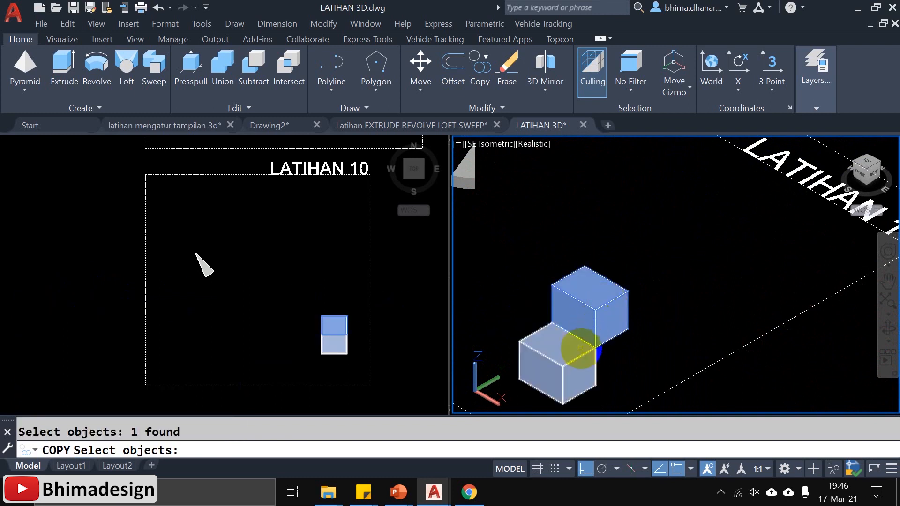
{"action": "left_click", "coordinate": [565, 357]}
{"action": "key", "text": "Return"}
{"action": "scroll", "coordinate": [578, 410], "scroll_direction": "up", "scroll_amount": 2}
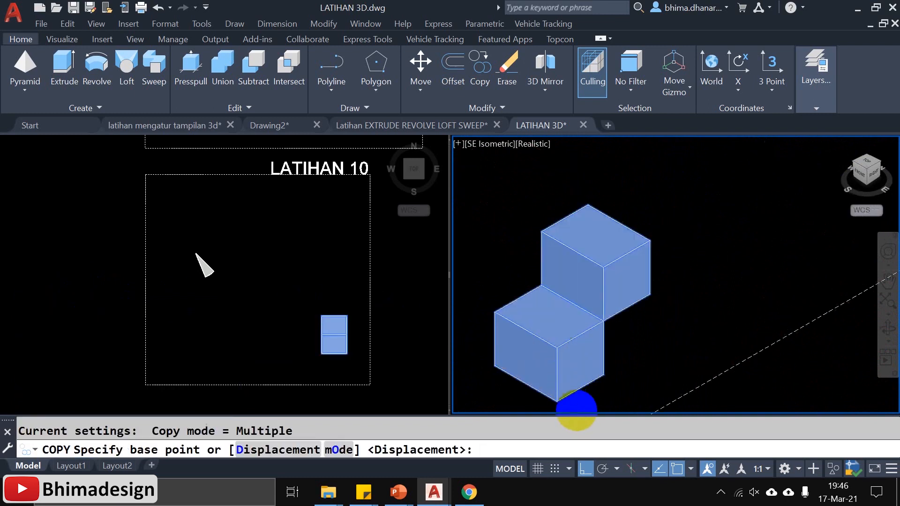
{"action": "scroll", "coordinate": [566, 395], "scroll_direction": "up", "scroll_amount": 3}
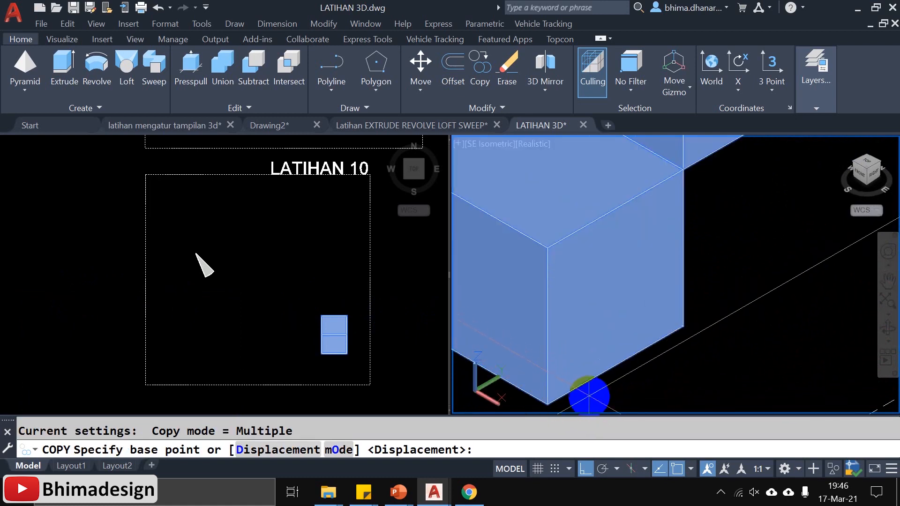
{"action": "scroll", "coordinate": [570, 393], "scroll_direction": "up", "scroll_amount": 5}
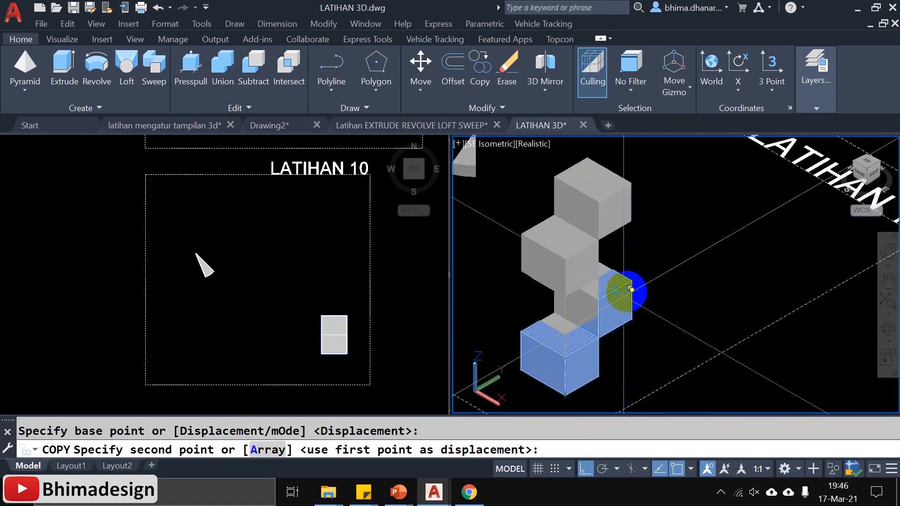
{"action": "left_click", "coordinate": [631, 281]}
{"action": "scroll", "coordinate": [634, 281], "scroll_direction": "down", "scroll_amount": 5}
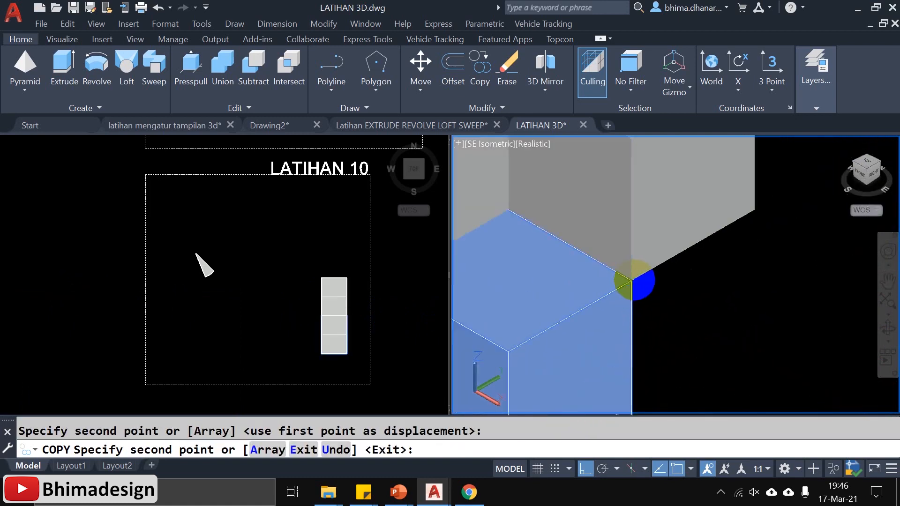
{"action": "key", "text": "Escape"}
{"action": "scroll", "coordinate": [641, 281], "scroll_direction": "up", "scroll_amount": 5}
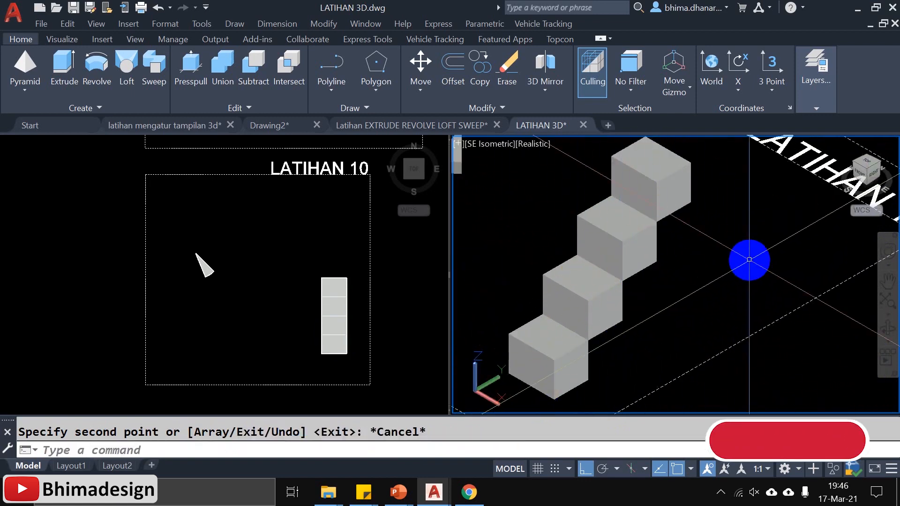
{"action": "scroll", "coordinate": [726, 319], "scroll_direction": "down", "scroll_amount": 2}
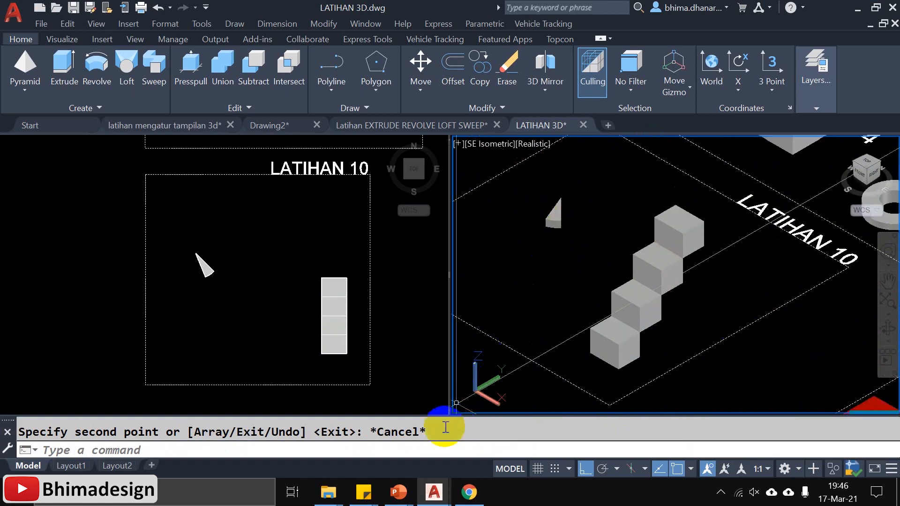
Mirror the LATIHAN 10 wedge in the top view across its straight edge from the tip to the outer corner, keeping the original.
{"action": "scroll", "coordinate": [570, 239], "scroll_direction": "up", "scroll_amount": 5}
{"action": "middle_click_drag", "start_coordinate": [548, 125], "coordinate": [558, 178], "text": "shift"}
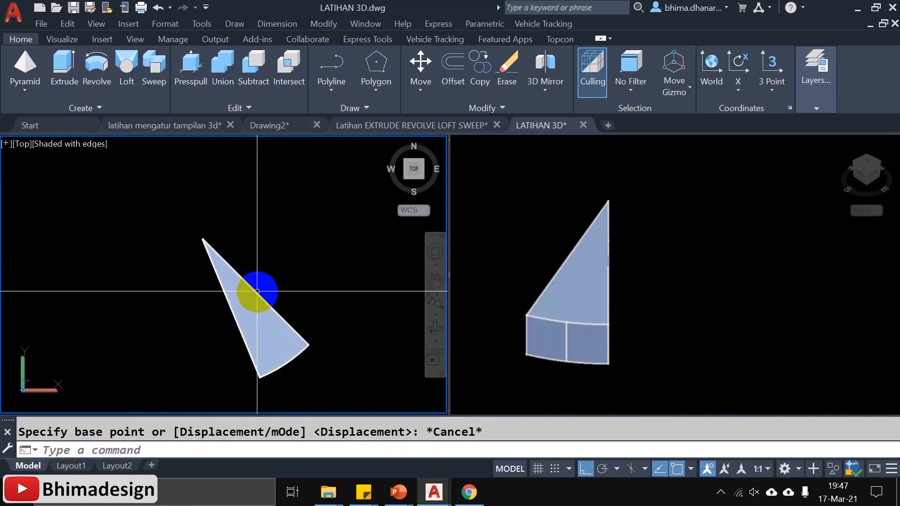
{"action": "left_click", "coordinate": [264, 315]}
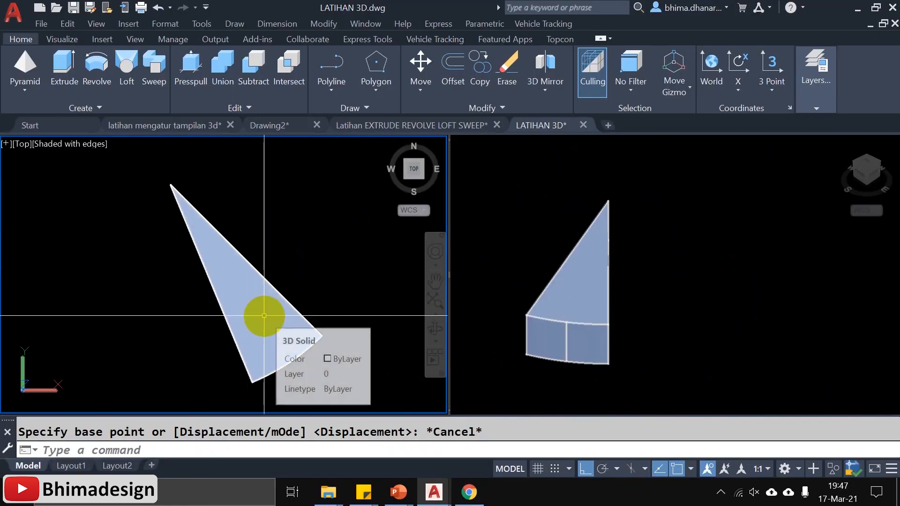
{"action": "scroll", "coordinate": [264, 315], "scroll_direction": "down", "scroll_amount": 2}
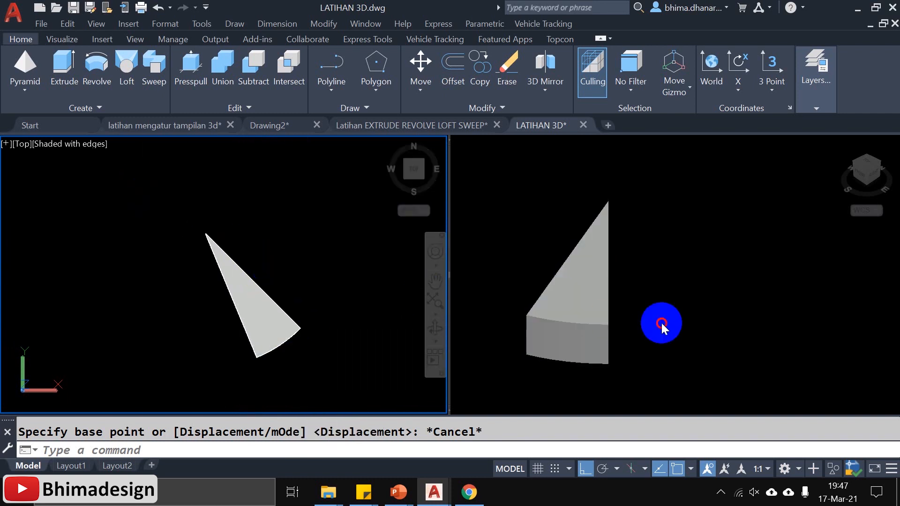
{"action": "left_click", "coordinate": [663, 321]}
{"action": "left_click", "coordinate": [291, 274]}
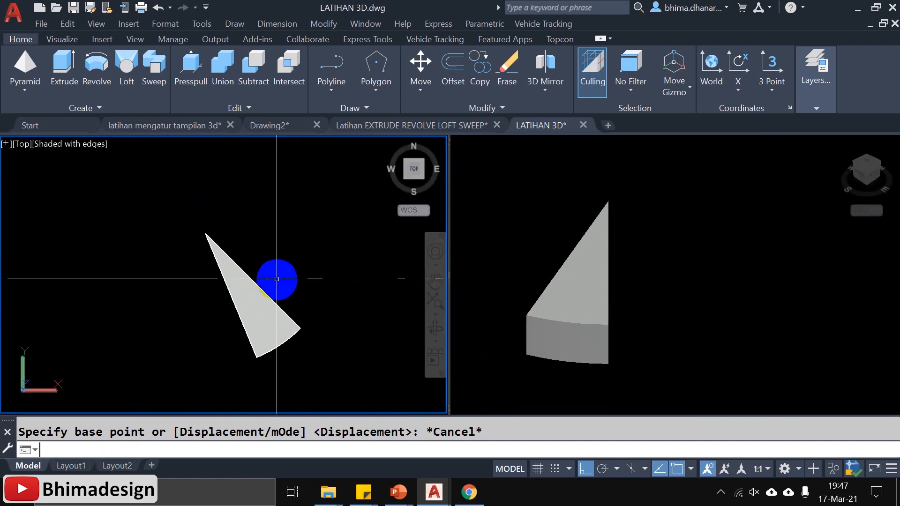
{"action": "key", "text": "Return"}
{"action": "left_click", "coordinate": [234, 289]}
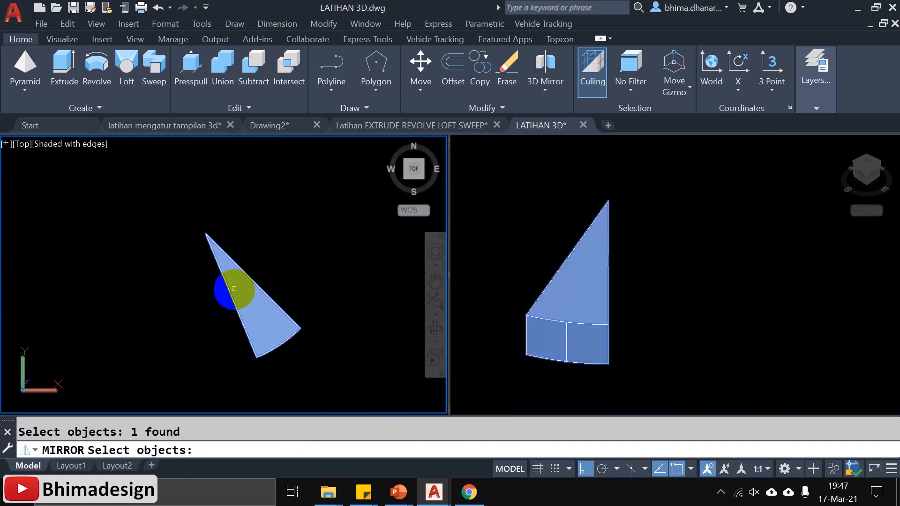
{"action": "right_click", "coordinate": [235, 177]}
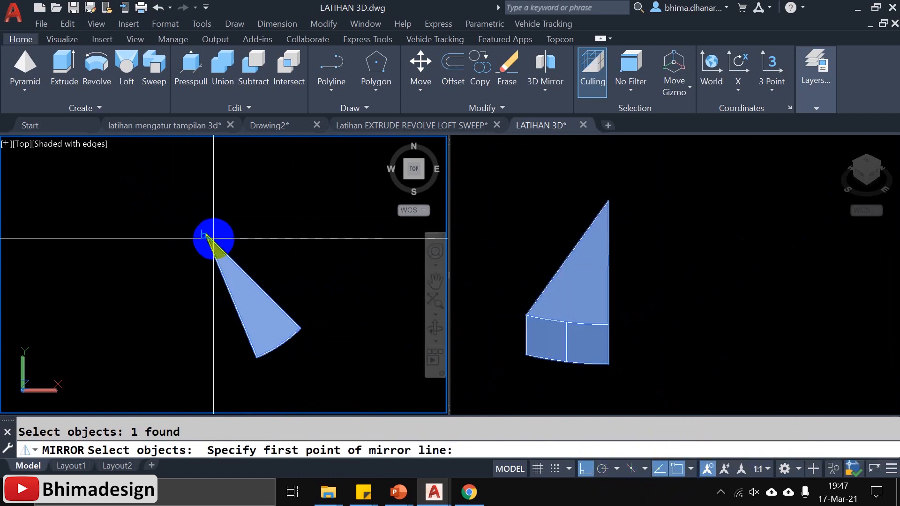
{"action": "left_click", "coordinate": [214, 239]}
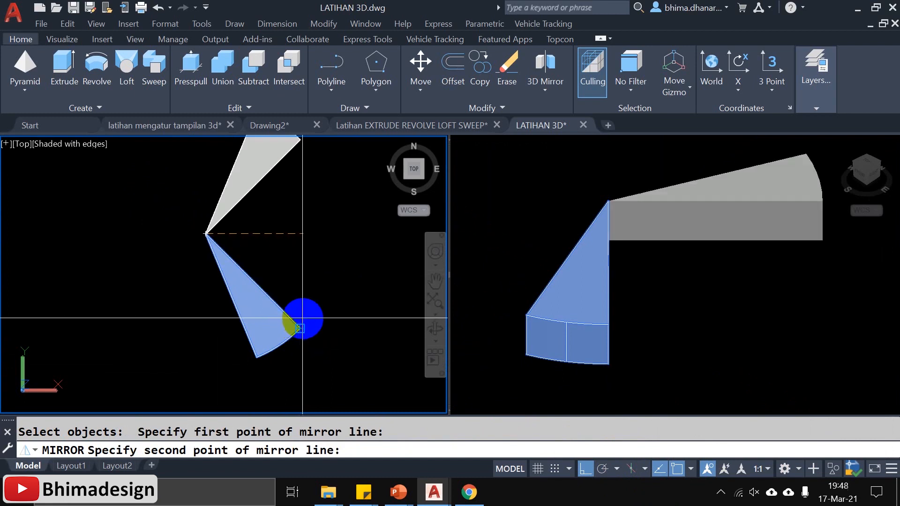
{"action": "left_click", "coordinate": [303, 318]}
{"action": "key", "text": "Return"}
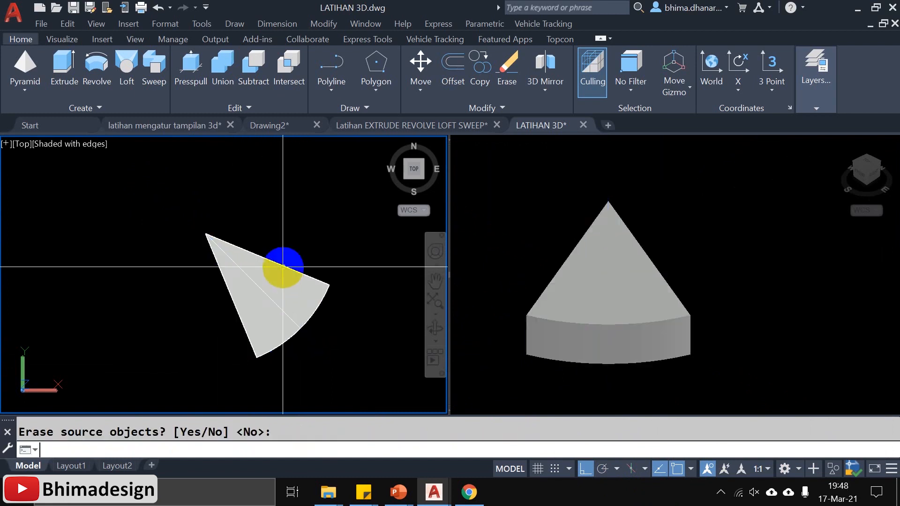
Move the mirrored LATIHAN 10 wedge straight up by one wedge height, from the shared edge's bottom corner to its top corner.
{"action": "left_click", "coordinate": [600, 310]}
{"action": "left_click", "coordinate": [643, 289]}
{"action": "type", "text": "m"}
{"action": "key", "text": "Return"}
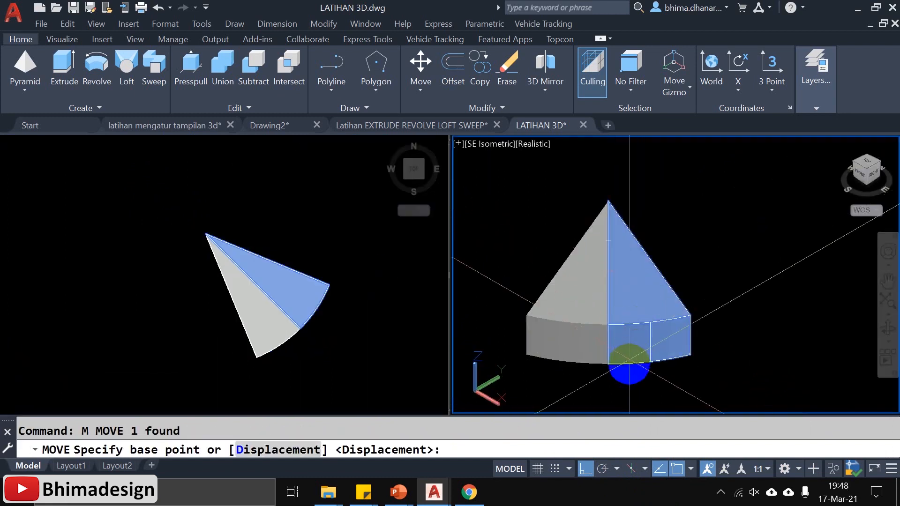
{"action": "scroll", "coordinate": [630, 361], "scroll_direction": "up", "scroll_amount": 5}
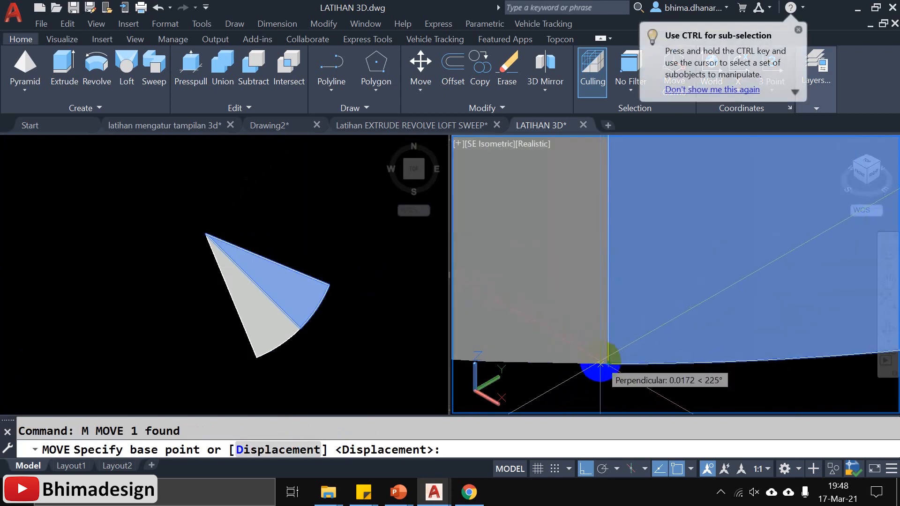
{"action": "left_click", "coordinate": [601, 363]}
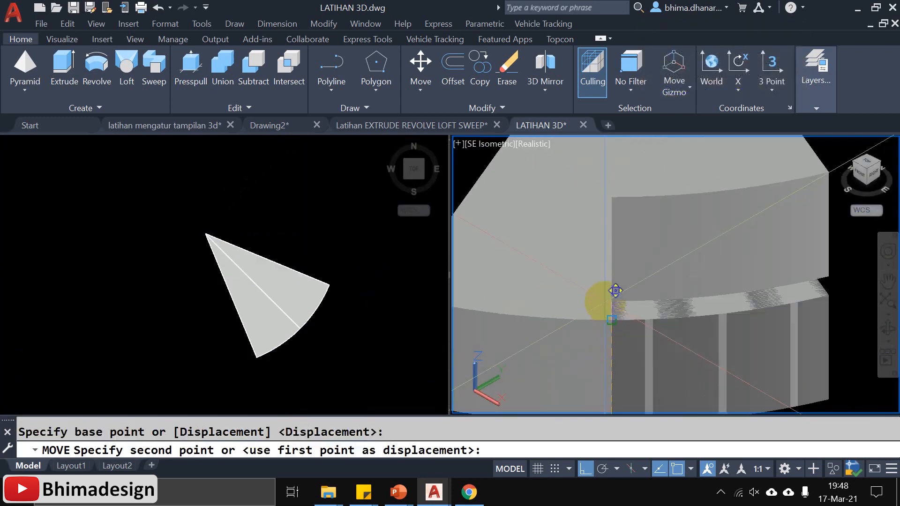
{"action": "left_click", "coordinate": [614, 293]}
{"action": "scroll", "coordinate": [733, 289], "scroll_direction": "down", "scroll_amount": 5}
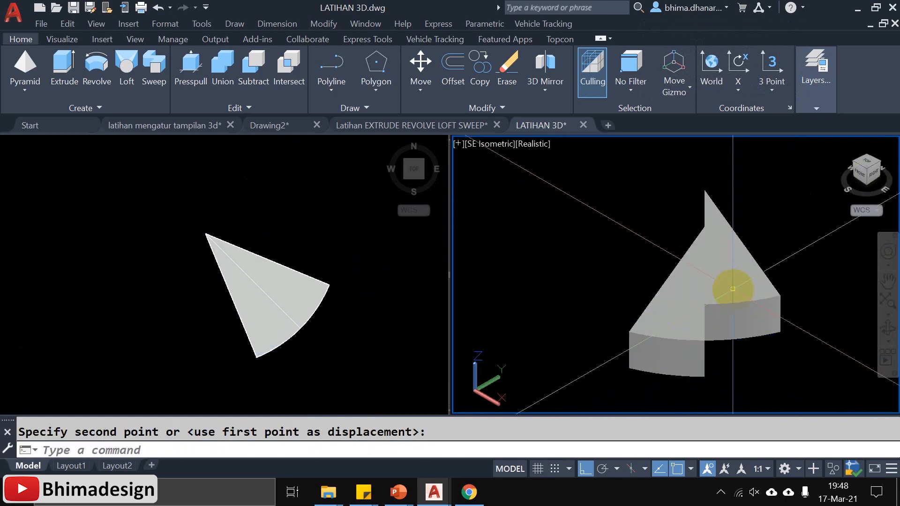
{"action": "key", "text": "Escape"}
{"action": "scroll", "coordinate": [571, 295], "scroll_direction": "down", "scroll_amount": 4}
Mirror the raised wedge in the top view across its outer straight edge, keeping the original.
{"action": "left_click", "coordinate": [274, 308]}
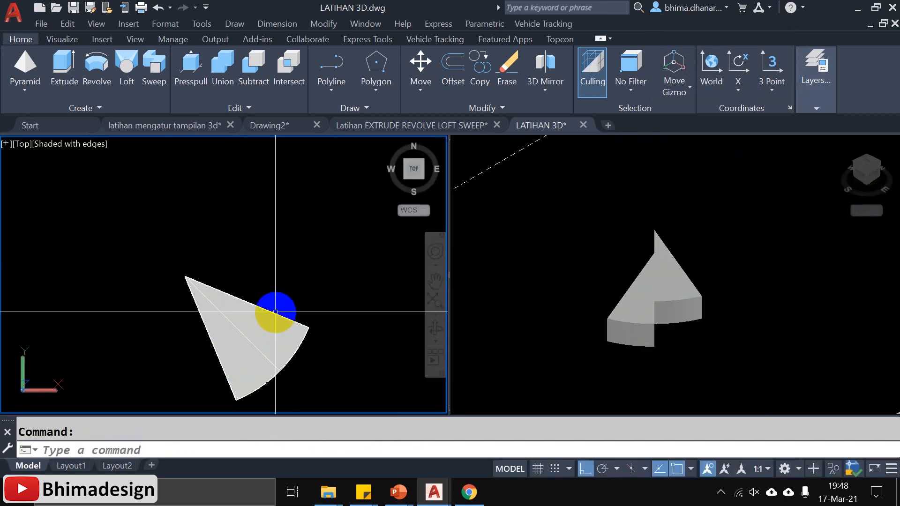
{"action": "scroll", "coordinate": [269, 308], "scroll_direction": "down", "scroll_amount": 5}
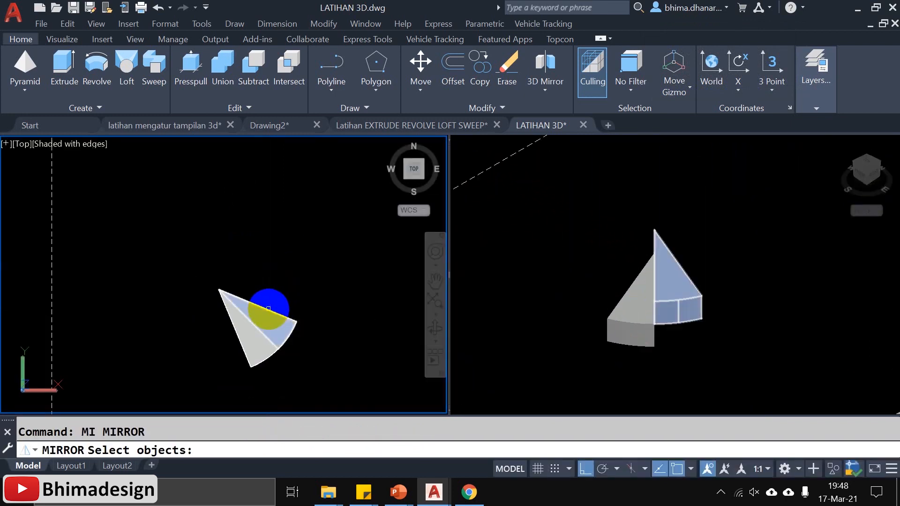
{"action": "left_click", "coordinate": [268, 309]}
{"action": "key", "text": "Return"}
{"action": "left_click", "coordinate": [251, 289]}
{"action": "left_click", "coordinate": [292, 316]}
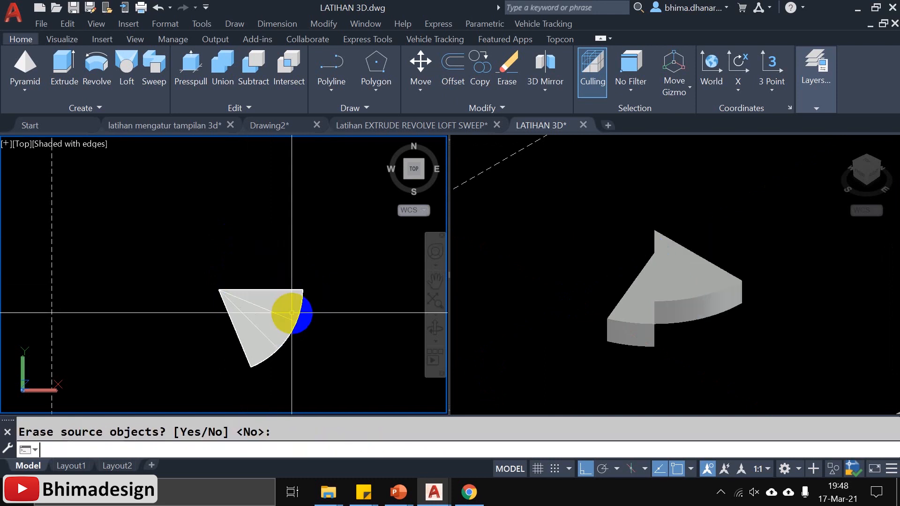
{"action": "key", "text": "Return"}
Mirror the newest wedge across its horizontal edge from the common tip, keeping the original.
{"action": "key", "text": "Return"}
{"action": "left_click", "coordinate": [267, 292]}
{"action": "key", "text": "Return"}
{"action": "left_click", "coordinate": [236, 288]}
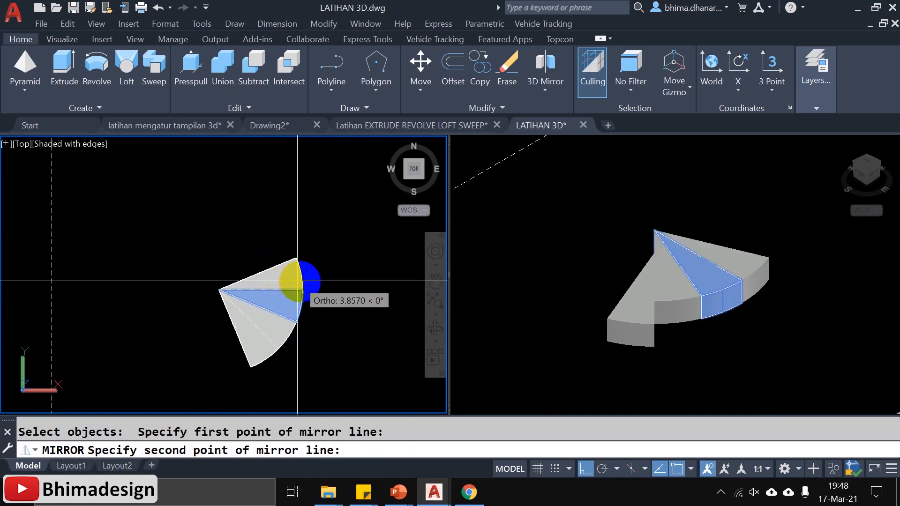
{"action": "left_click", "coordinate": [321, 281]}
{"action": "key", "text": "Return"}
Mirror the three raised wedges together across the uppermost straight edge from the common tip to the arc corner, keeping the originals.
{"action": "key", "text": "Return"}
{"action": "left_click", "coordinate": [288, 244]}
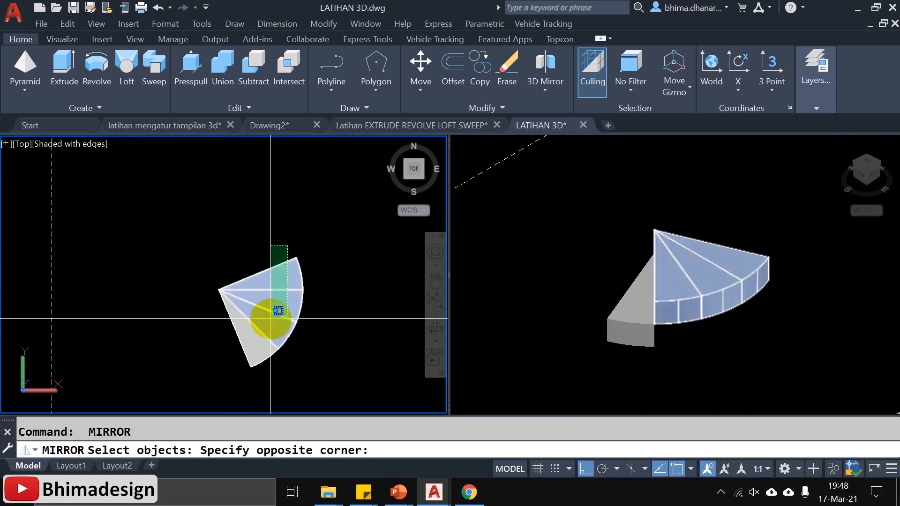
{"action": "left_click", "coordinate": [265, 317]}
{"action": "key", "text": "Return"}
{"action": "scroll", "coordinate": [226, 291], "scroll_direction": "up", "scroll_amount": 3}
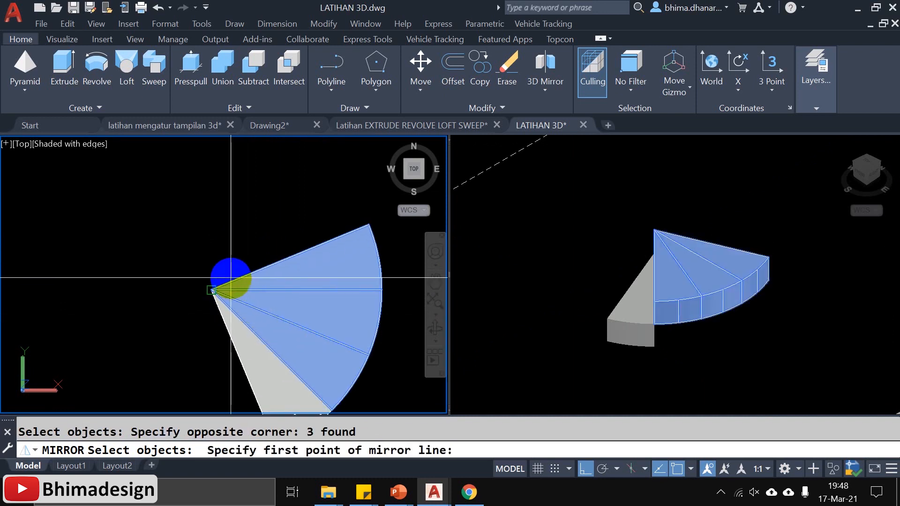
{"action": "left_click", "coordinate": [212, 291]}
{"action": "left_click", "coordinate": [377, 227]}
{"action": "key", "text": "Return"}
Mirror the four upper-right quadrant wedges across the vertical centre line, then mirror the resulting quadrant downward to complete the circle, keeping the originals.
{"action": "key", "text": "Return"}
{"action": "scroll", "coordinate": [318, 261], "scroll_direction": "down", "scroll_amount": 2}
{"action": "left_click", "coordinate": [211, 162]}
{"action": "left_click", "coordinate": [363, 299]}
{"action": "left_click", "coordinate": [358, 312]}
{"action": "left_click", "coordinate": [241, 275]}
{"action": "key", "text": "Return"}
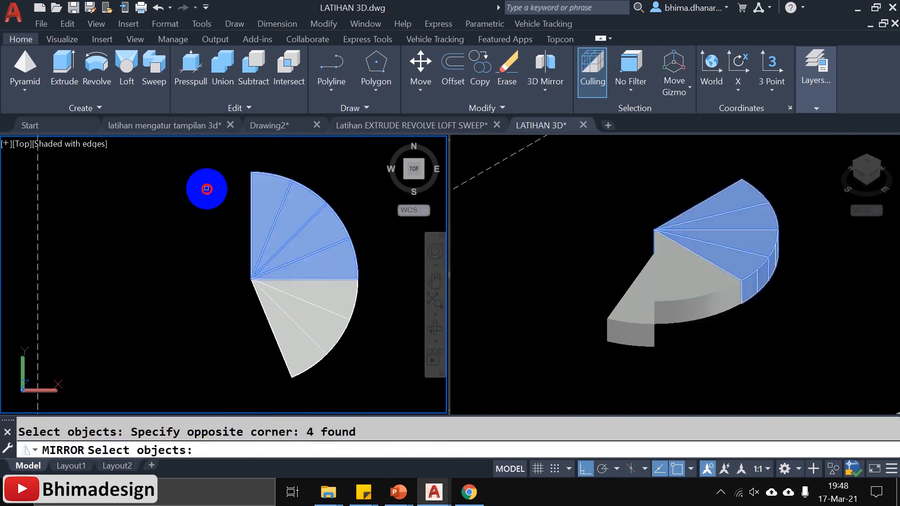
{"action": "key", "text": "Return"}
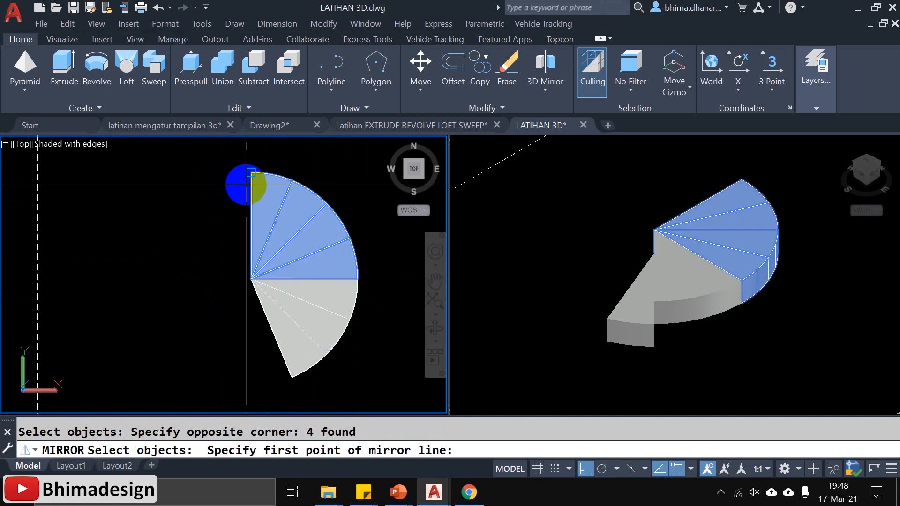
{"action": "left_click", "coordinate": [248, 185]}
{"action": "left_click", "coordinate": [235, 319]}
{"action": "key", "text": "Return"}
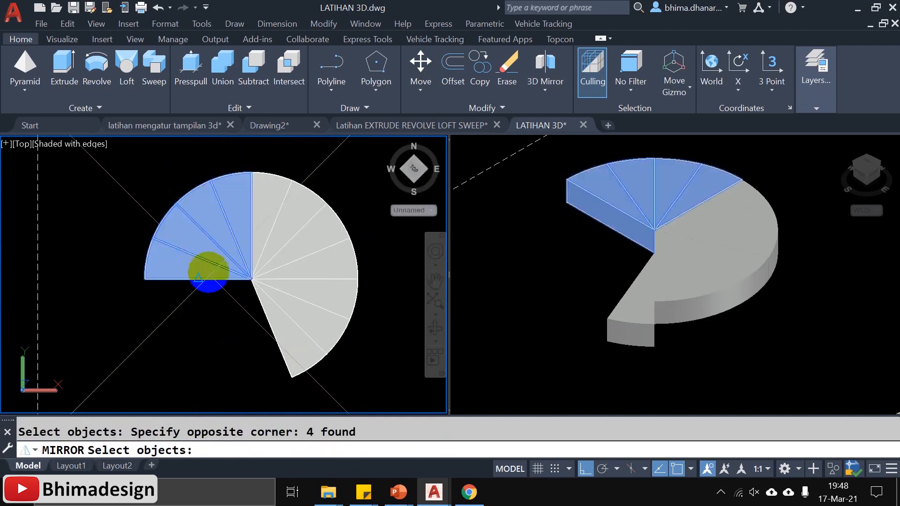
{"action": "key", "text": "Return"}
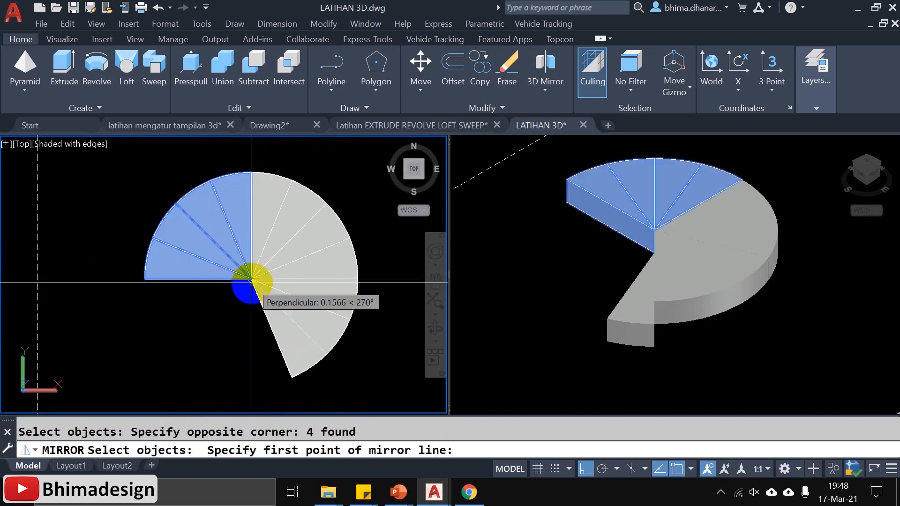
{"action": "left_click", "coordinate": [251, 279]}
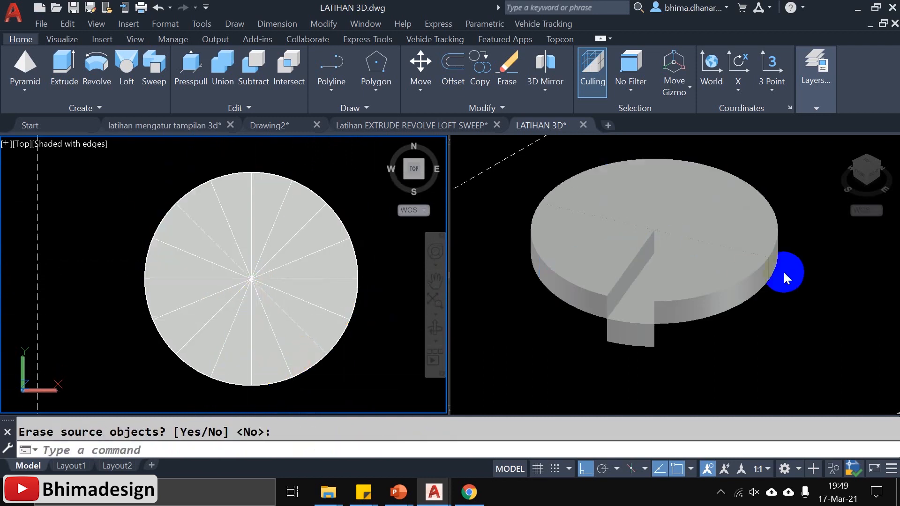
Move the wedge beside the first raised step straight up by one wedge height in the isometric view, snapping to its outer corners.
{"action": "left_click", "coordinate": [784, 278]}
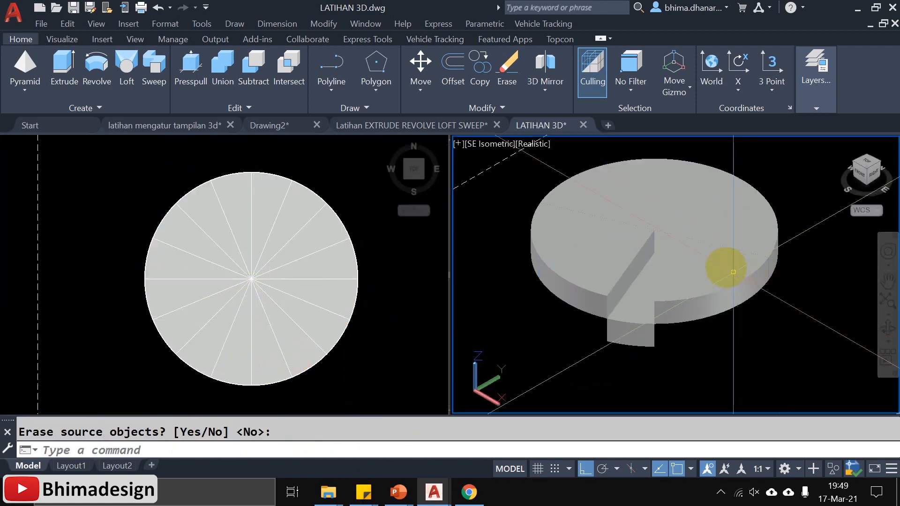
{"action": "scroll", "coordinate": [703, 295], "scroll_direction": "up", "scroll_amount": 5}
{"action": "left_click", "coordinate": [675, 329]}
{"action": "left_click", "coordinate": [677, 327]}
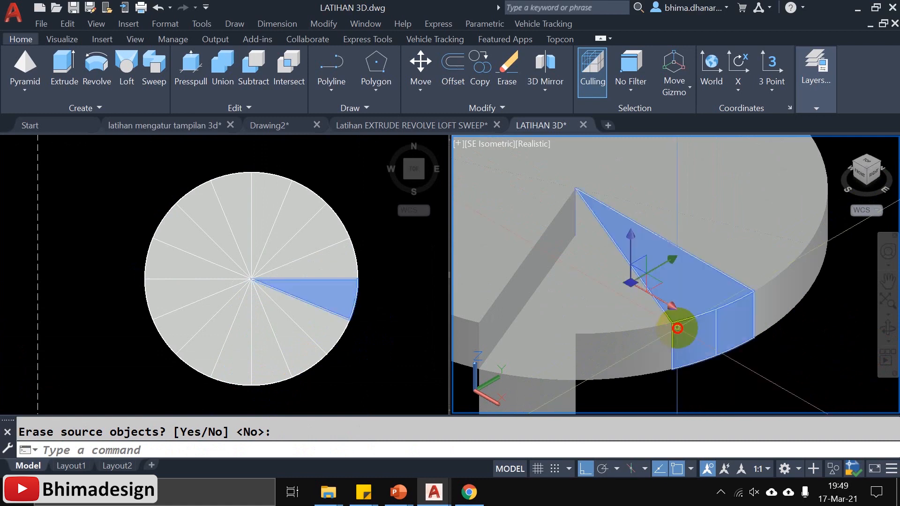
{"action": "type", "text": "m"}
{"action": "key", "text": "Return"}
{"action": "left_click", "coordinate": [689, 364]}
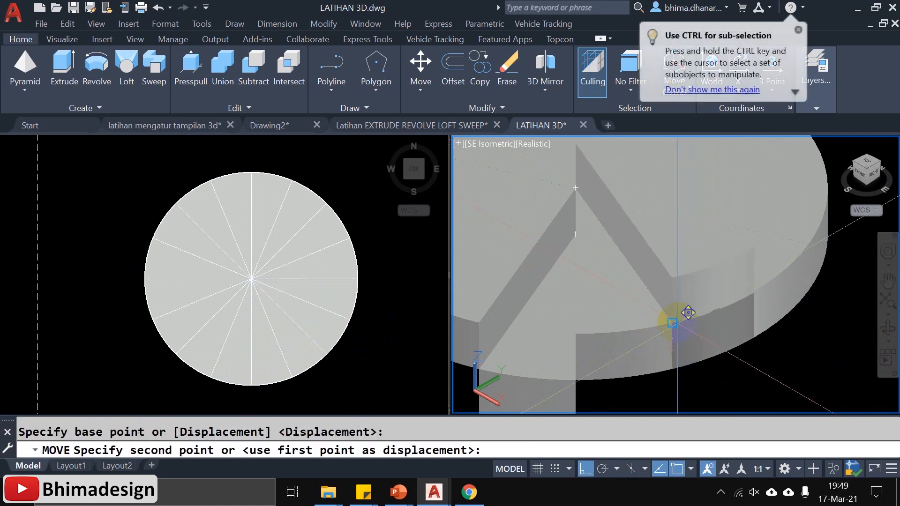
{"action": "left_click", "coordinate": [677, 322]}
Move the next wedge counterclockwise straight up by two wedge heights, continuing the spiral steps.
{"action": "key", "text": "Return"}
{"action": "left_click", "coordinate": [763, 330]}
{"action": "left_click", "coordinate": [754, 337]}
{"action": "left_click", "coordinate": [754, 245]}
{"action": "scroll", "coordinate": [762, 239], "scroll_direction": "down", "scroll_amount": 4}
{"action": "scroll", "coordinate": [769, 229], "scroll_direction": "up", "scroll_amount": 3}
Move the following two wedges straight up, the first by three wedge heights and the second by four.
{"action": "left_click", "coordinate": [735, 349]}
{"action": "left_click", "coordinate": [729, 390]}
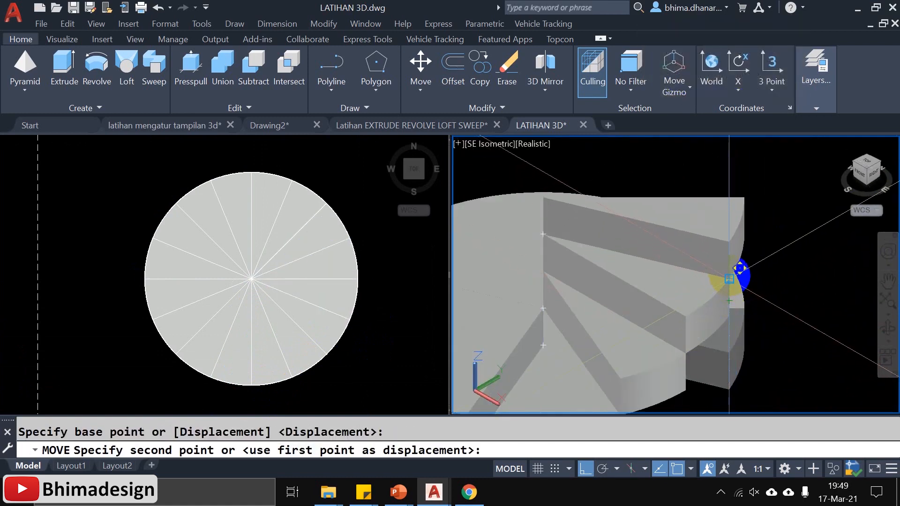
{"action": "left_click", "coordinate": [729, 279]}
{"action": "left_click", "coordinate": [741, 323]}
{"action": "key", "text": "Return"}
{"action": "left_click", "coordinate": [744, 345]}
{"action": "left_click", "coordinate": [744, 197]}
{"action": "key", "text": "Escape"}
{"action": "scroll", "coordinate": [738, 227], "scroll_direction": "down", "scroll_amount": 4}
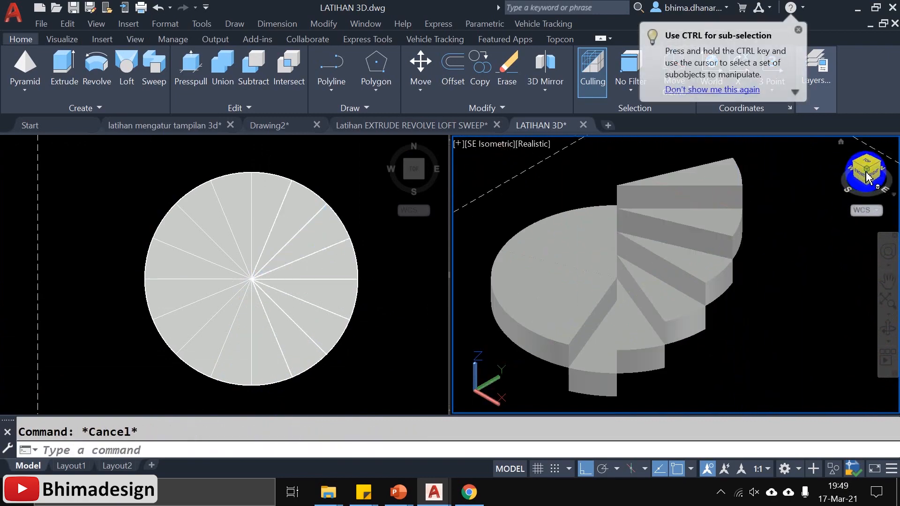
Switch the model view to NE isometric and bring the remaining level wedges of LATIHAN 10 into view.
{"action": "scroll", "coordinate": [868, 173], "scroll_direction": "up", "scroll_amount": 2}
{"action": "left_click", "coordinate": [881, 165]}
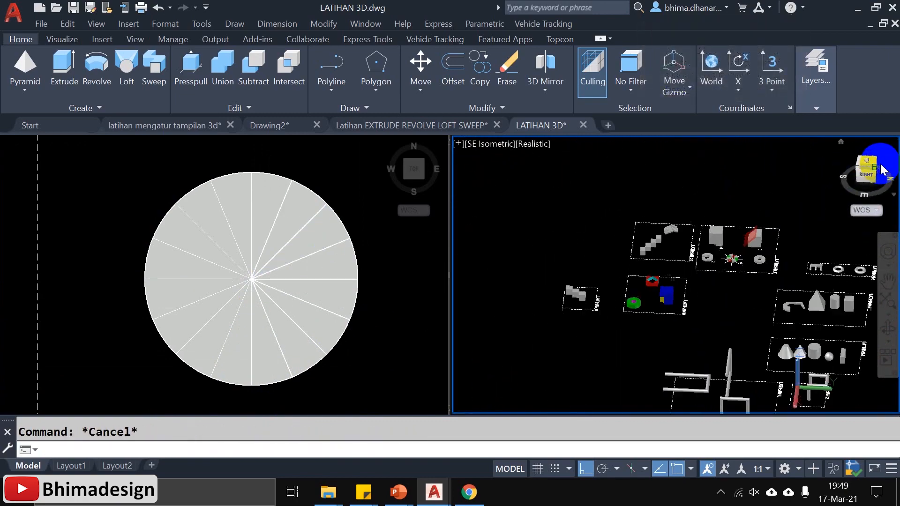
{"action": "scroll", "coordinate": [675, 221], "scroll_direction": "up", "scroll_amount": 5}
{"action": "left_click", "coordinate": [750, 297]}
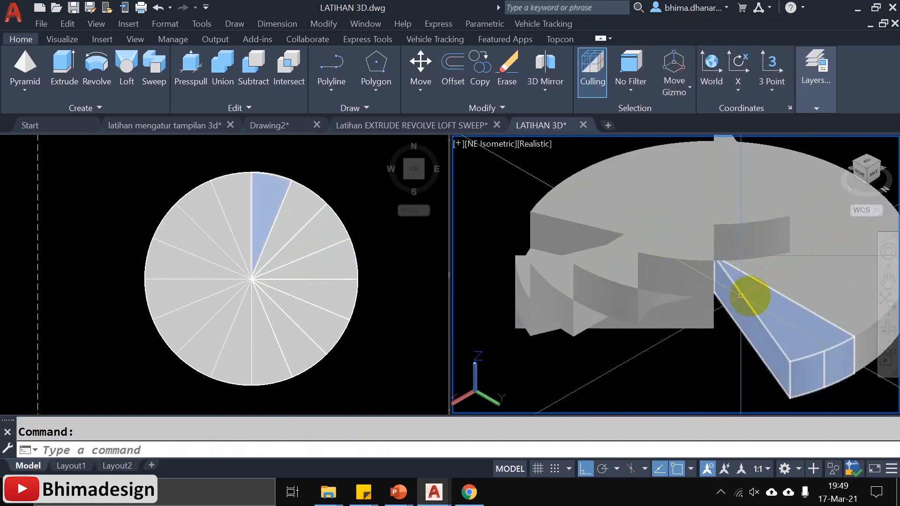
{"action": "middle_click_drag", "start_coordinate": [754, 297], "coordinate": [574, 300]}
Select the remaining level wedges and move them straight up together from a bottom outer corner to continue the stepped spiral.
{"action": "type", "text": "m"}
{"action": "right_click", "coordinate": [714, 384]}
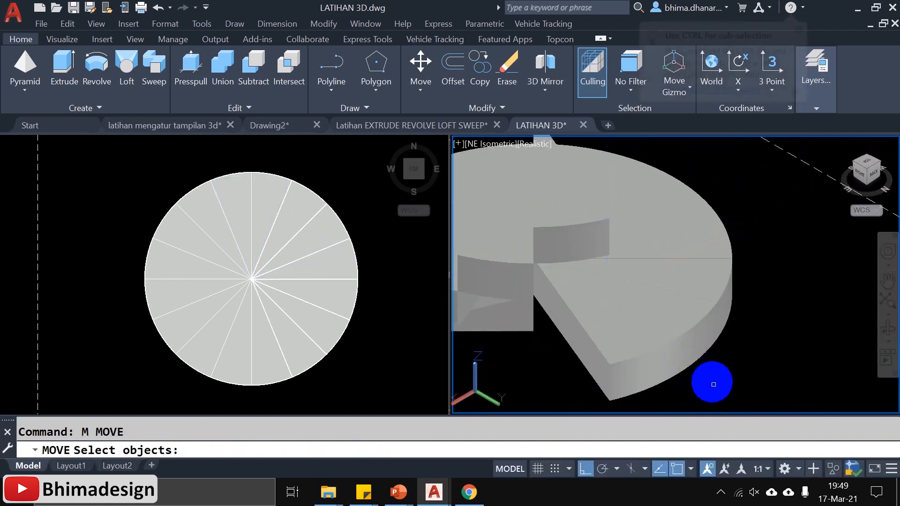
{"action": "left_click", "coordinate": [679, 245]}
{"action": "left_click", "coordinate": [685, 216]}
{"action": "left_click", "coordinate": [647, 169]}
{"action": "left_click", "coordinate": [597, 161]}
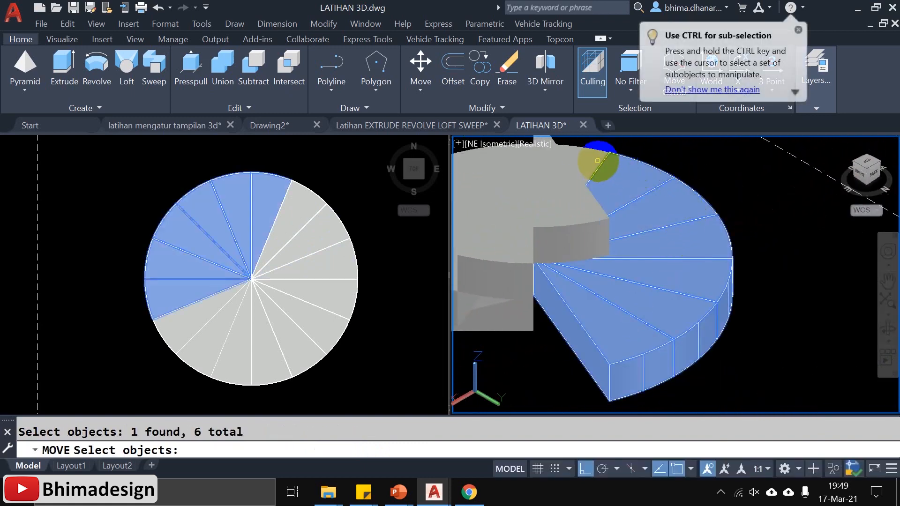
{"action": "left_click", "coordinate": [591, 156]}
{"action": "middle_click_drag", "start_coordinate": [592, 156], "coordinate": [638, 258], "text": "shift"}
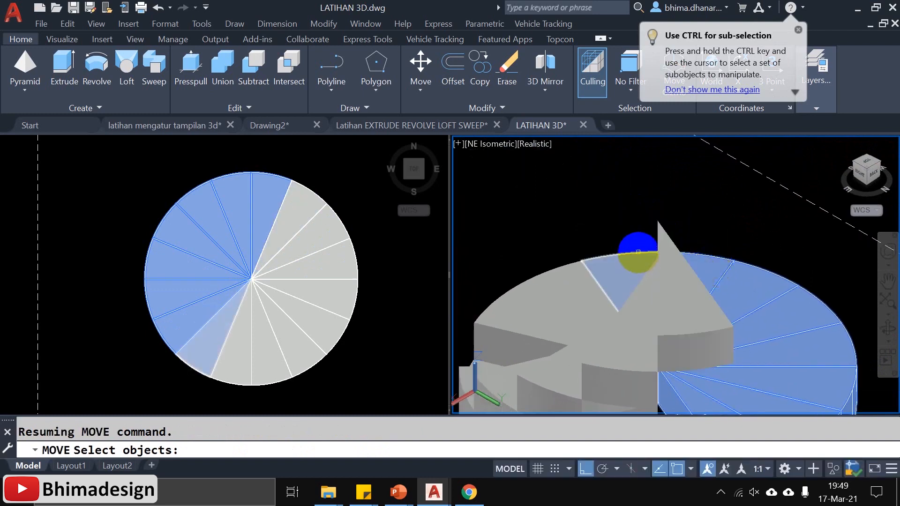
{"action": "left_click", "coordinate": [638, 252]}
{"action": "left_click", "coordinate": [561, 266]}
{"action": "scroll", "coordinate": [561, 267], "scroll_direction": "down", "scroll_amount": 3}
{"action": "left_click", "coordinate": [524, 305]}
{"action": "right_click", "coordinate": [524, 305]}
{"action": "middle_click_drag", "start_coordinate": [682, 364], "coordinate": [656, 283]}
{"action": "scroll", "coordinate": [657, 283], "scroll_direction": "up", "scroll_amount": 2}
{"action": "left_click", "coordinate": [626, 359]}
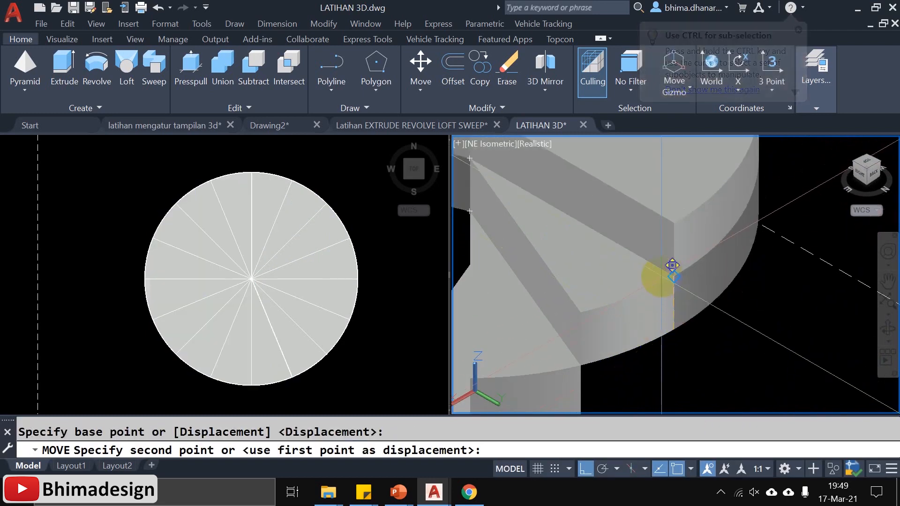
{"action": "left_click", "coordinate": [662, 277]}
Repeat the group move on the previous selection, leaving out the leading wedge and raising the rest by one wedge height each time.
{"action": "scroll", "coordinate": [682, 348], "scroll_direction": "down", "scroll_amount": 5}
{"action": "scroll", "coordinate": [682, 333], "scroll_direction": "up", "scroll_amount": 3}
{"action": "type", "text": "m"}
{"action": "key", "text": "Return"}
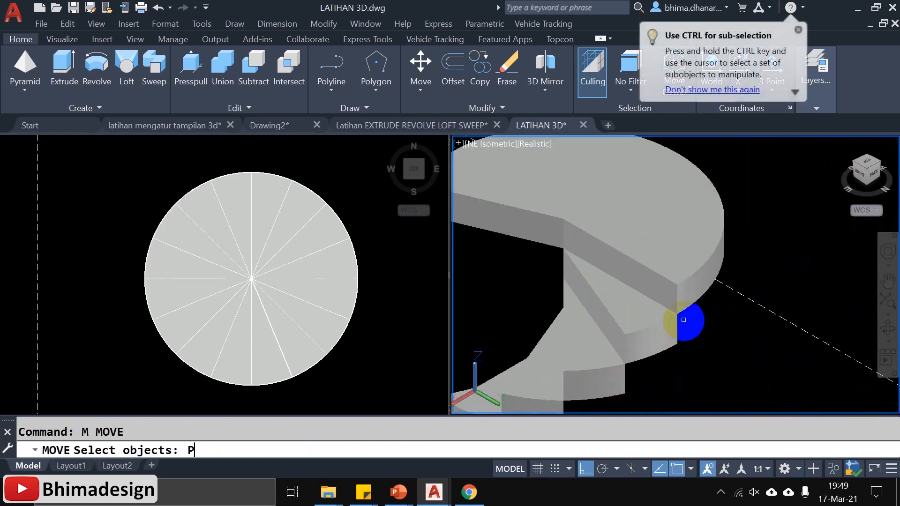
{"action": "type", "text": "P"}
{"action": "key", "text": "Return"}
{"action": "left_click", "coordinate": [677, 284], "text": "shift"}
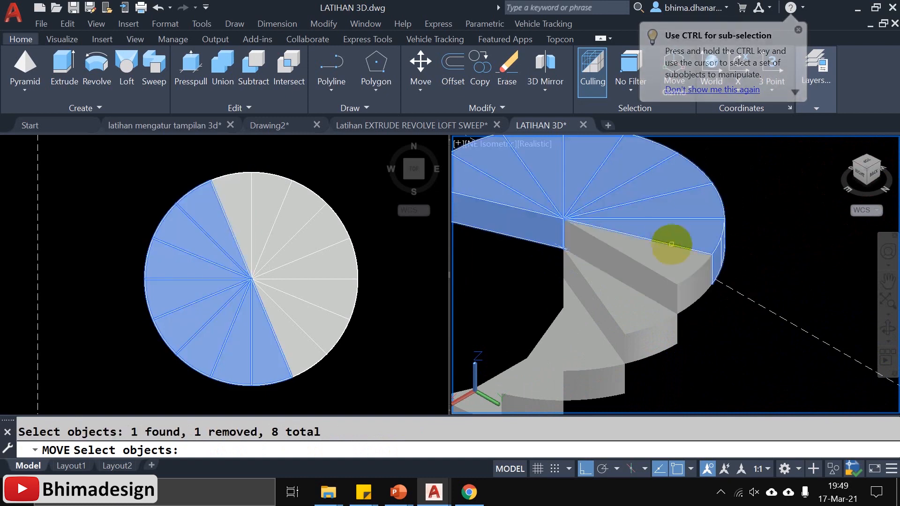
{"action": "scroll", "coordinate": [649, 207], "scroll_direction": "up", "scroll_amount": 2}
{"action": "scroll", "coordinate": [724, 324], "scroll_direction": "down", "scroll_amount": 2}
{"action": "key", "text": "Return"}
{"action": "left_click", "coordinate": [747, 306]}
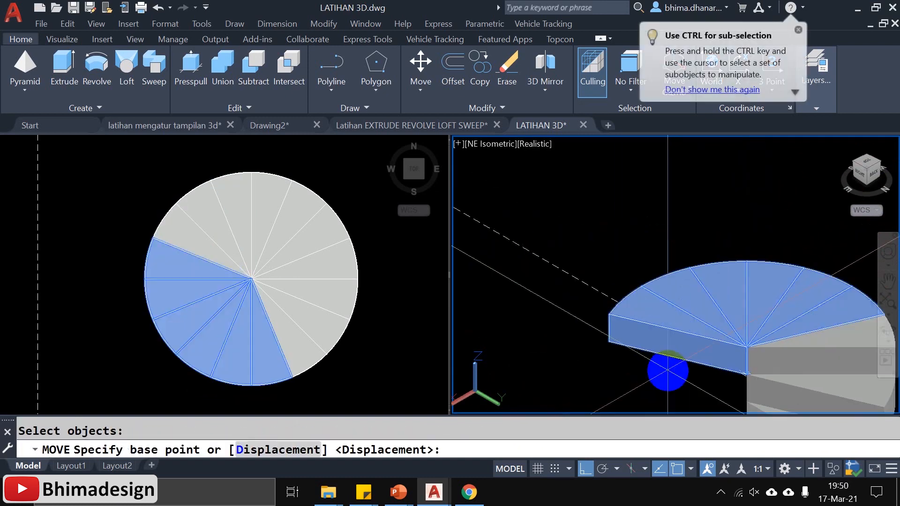
{"action": "left_click", "coordinate": [609, 342]}
{"action": "left_click", "coordinate": [609, 315]}
Recall the previous wedge selection, exclude its next leading wedge and keep raising the others until every wedge forms its own spiral step.
{"action": "key", "text": "Return"}
{"action": "type", "text": "P"}
{"action": "key", "text": "Return"}
{"action": "left_click", "coordinate": [828, 287], "text": "shift"}
{"action": "key", "text": "Return"}
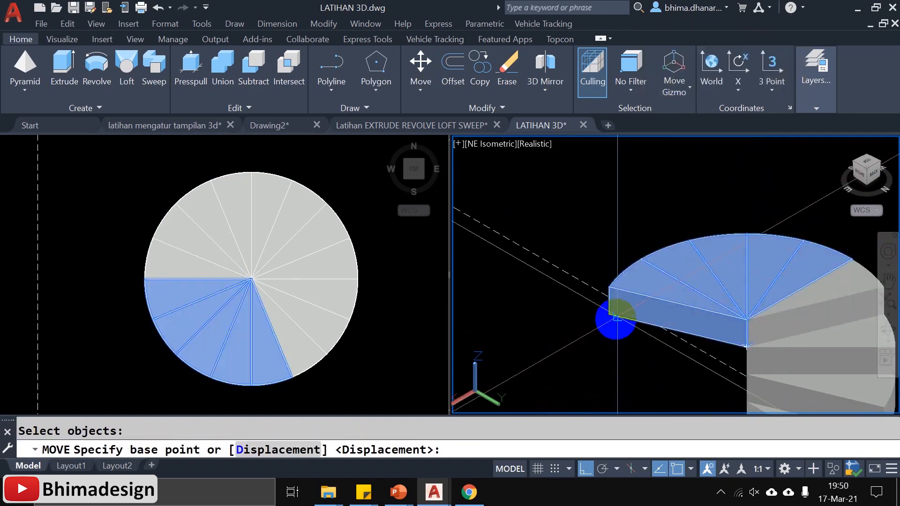
{"action": "left_click", "coordinate": [609, 315]}
{"action": "left_click", "coordinate": [610, 178]}
{"action": "scroll", "coordinate": [628, 141], "scroll_direction": "down", "scroll_amount": 2}
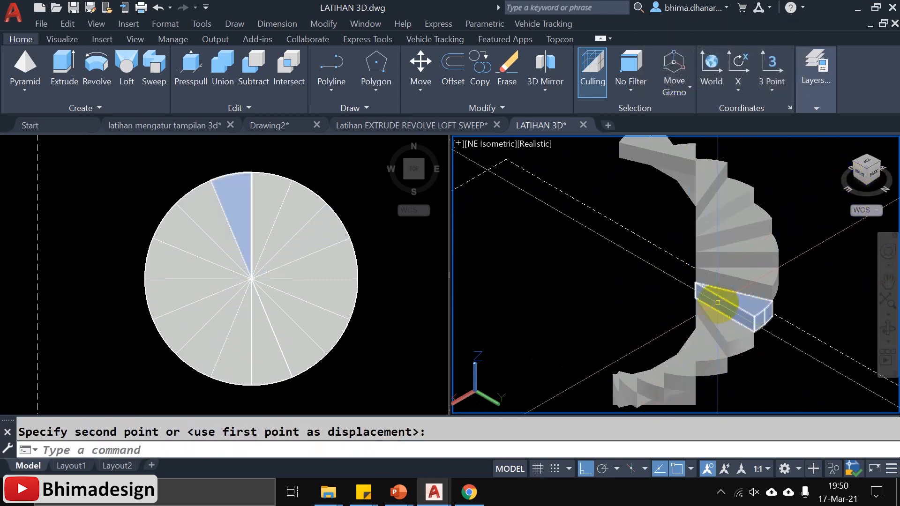
Orbit around the completed spiral staircase, restore the SE isometric view and examine both LATIHAN 10 staircases and the whole exercise drawing.
{"action": "type", "text": "ORBIT"}
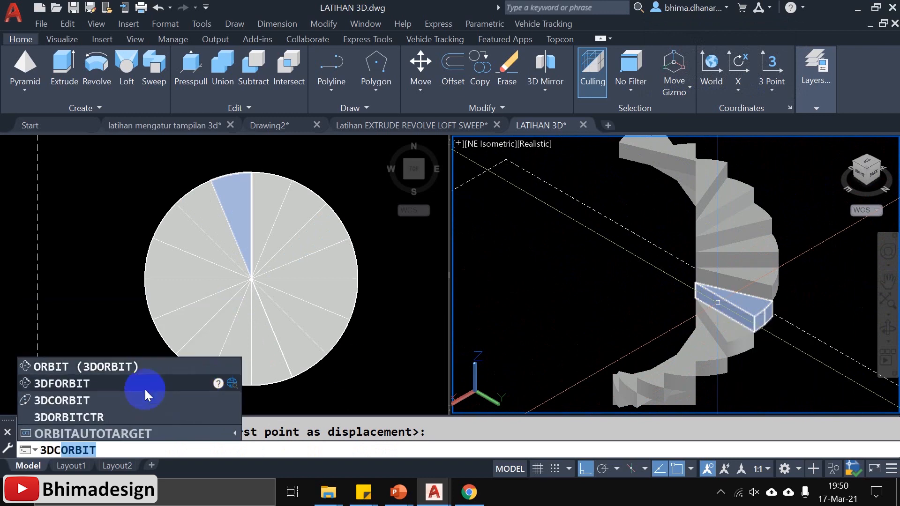
{"action": "left_click", "coordinate": [88, 364]}
{"action": "left_click_drag", "start_coordinate": [581, 356], "coordinate": [895, 314]}
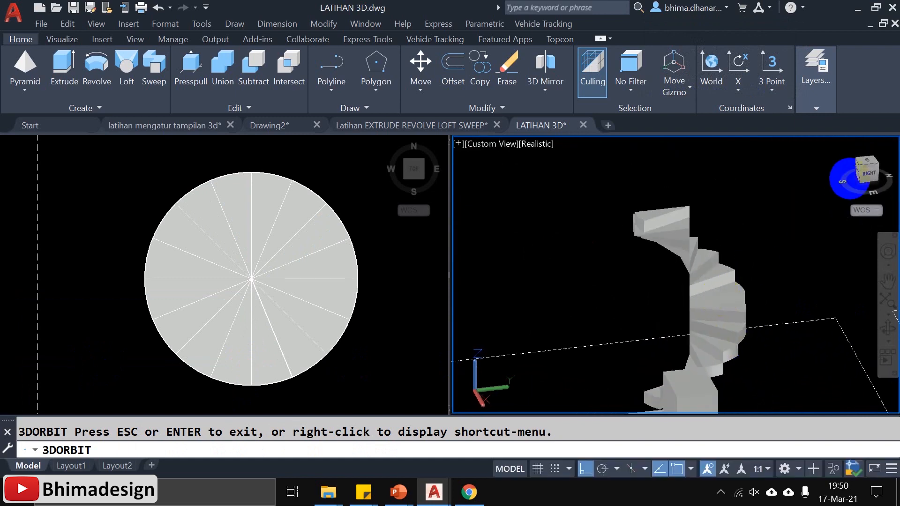
{"action": "left_click", "coordinate": [864, 172]}
{"action": "scroll", "coordinate": [630, 242], "scroll_direction": "up", "scroll_amount": 5}
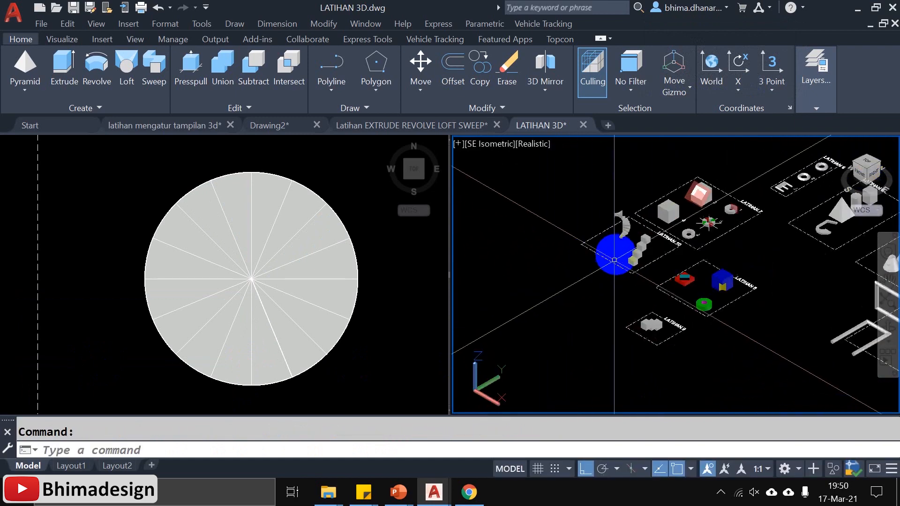
{"action": "scroll", "coordinate": [679, 281], "scroll_direction": "down", "scroll_amount": 5}
{"action": "left_click", "coordinate": [357, 315]}
{"action": "scroll", "coordinate": [227, 311], "scroll_direction": "down", "scroll_amount": 6}
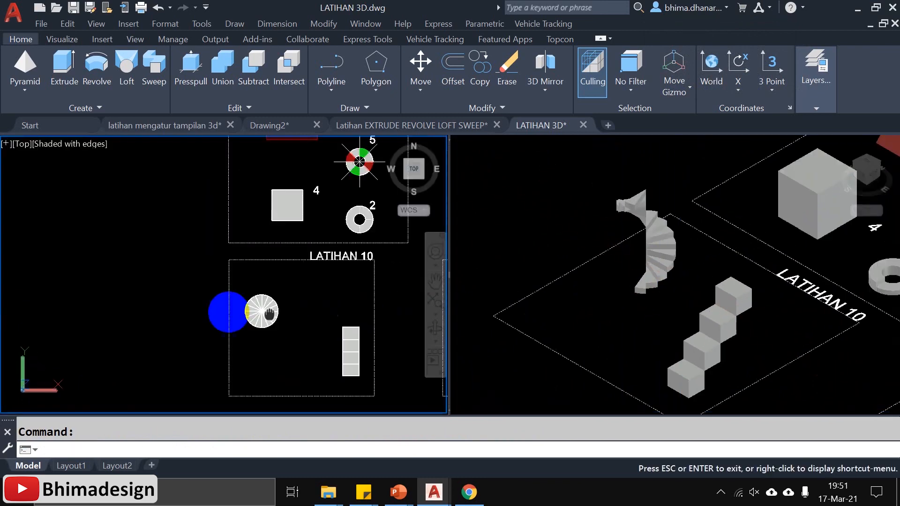
{"action": "scroll", "coordinate": [215, 382], "scroll_direction": "up", "scroll_amount": 3}
{"action": "left_click", "coordinate": [703, 375]}
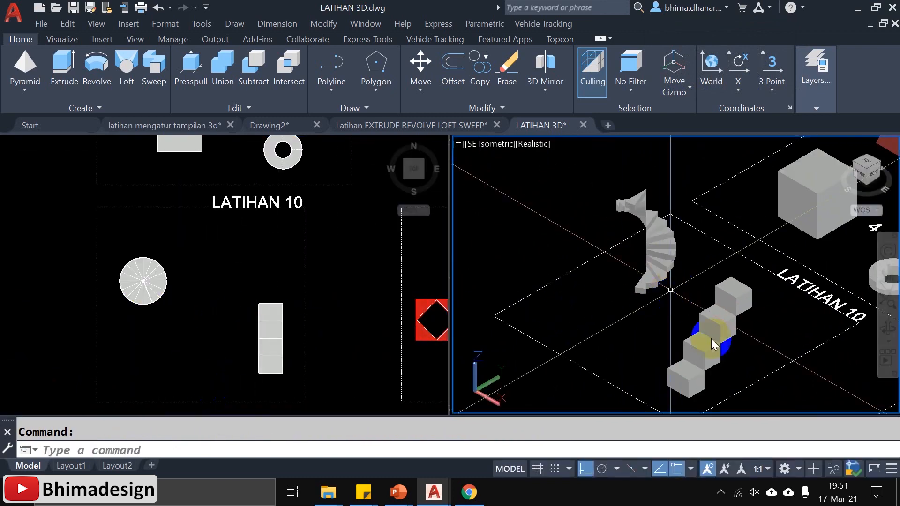
{"action": "scroll", "coordinate": [727, 383], "scroll_direction": "up", "scroll_amount": 3}
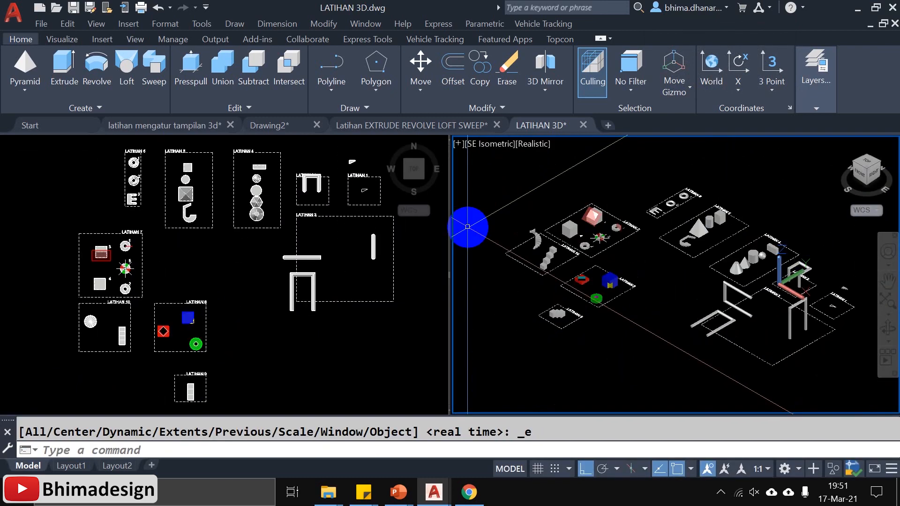